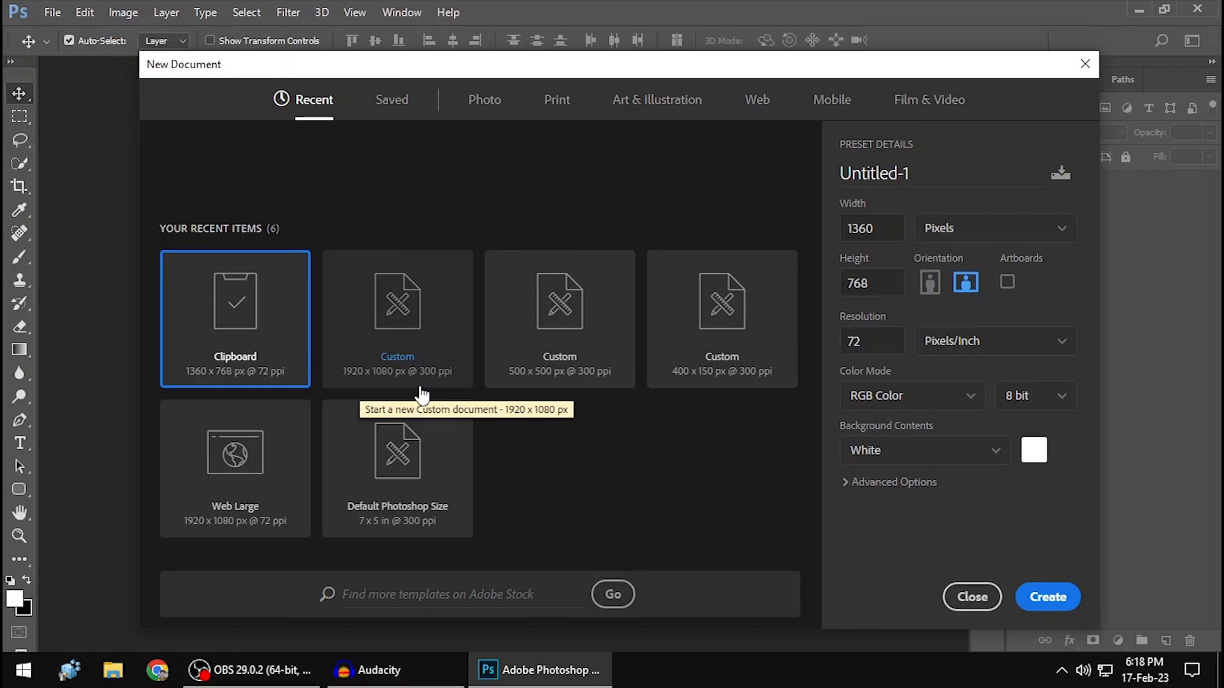
Step: Create a new 1920 x 1080 px document at 300 pixels/inch with an artboard and white background
{"action": "left_click", "coordinate": [378, 293]}
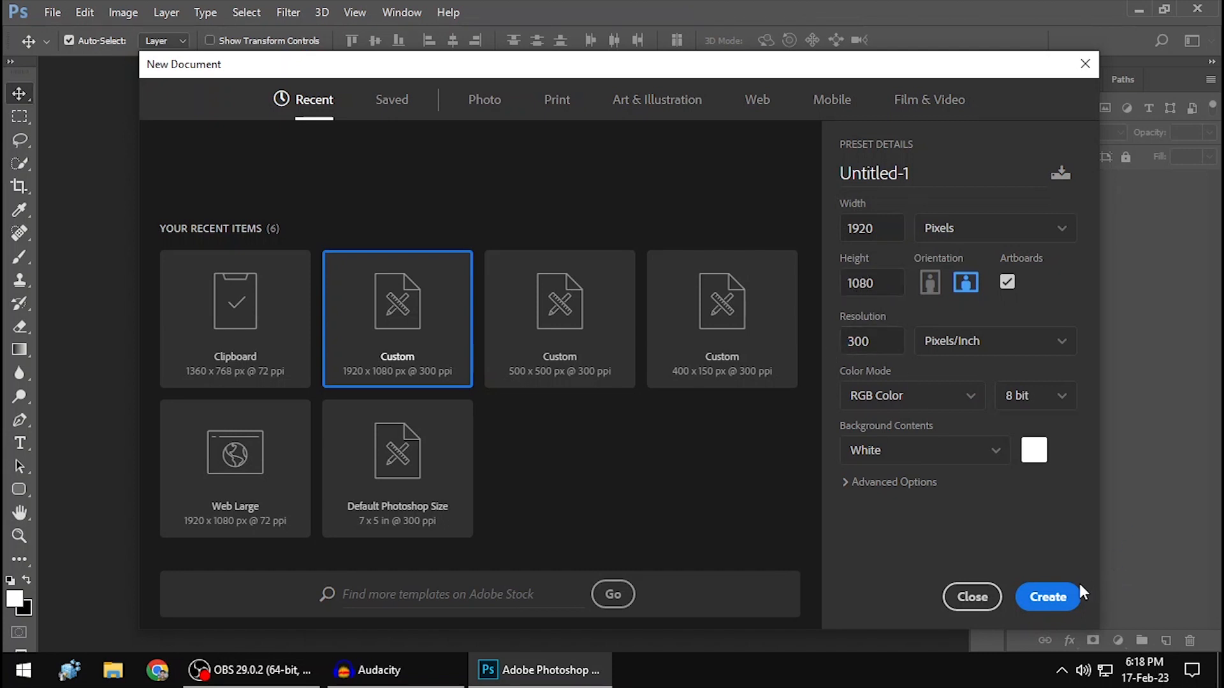
{"action": "left_click", "coordinate": [1046, 599]}
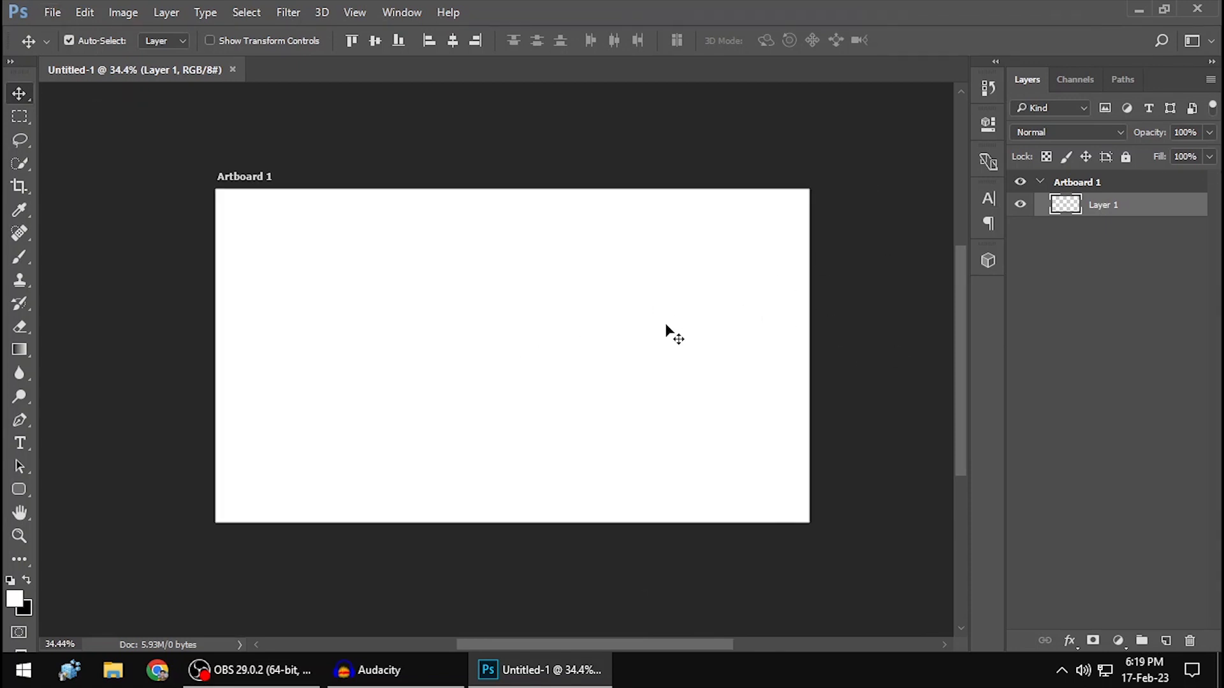
Step: Place the blue striped image 360_F_375294645 from the Downloads folder and enlarge it to about 291% width and 300% height, covering the artboard
{"action": "left_click", "coordinate": [113, 674]}
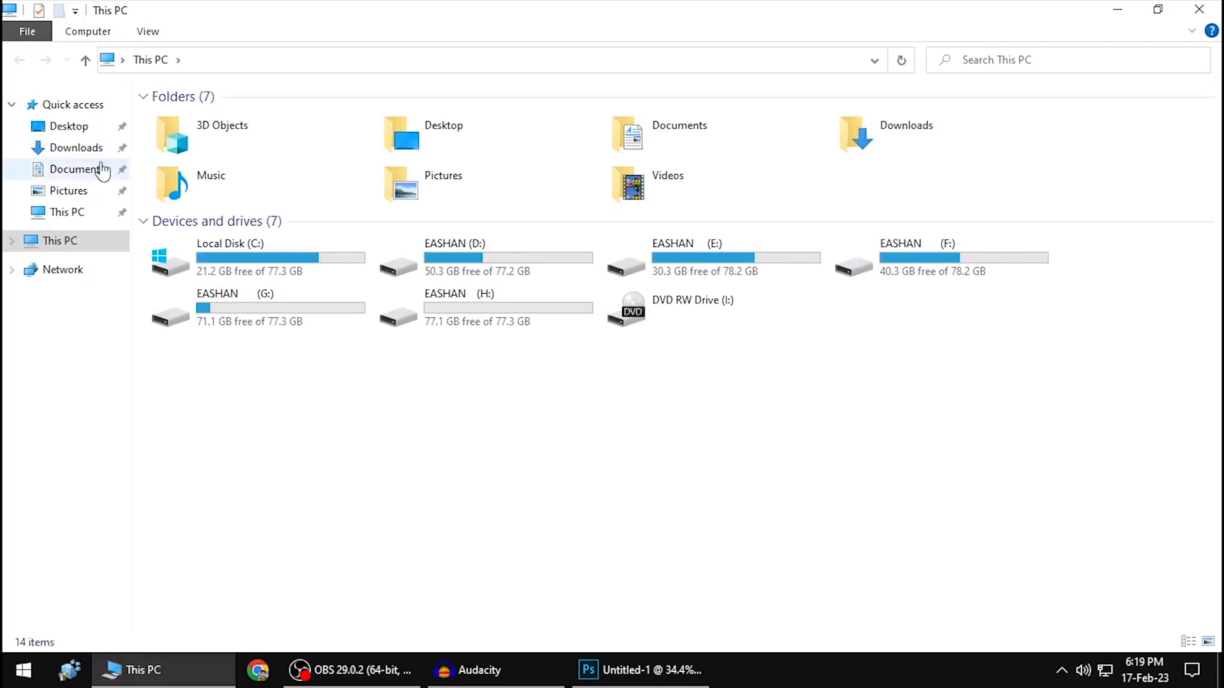
{"action": "left_click", "coordinate": [90, 147]}
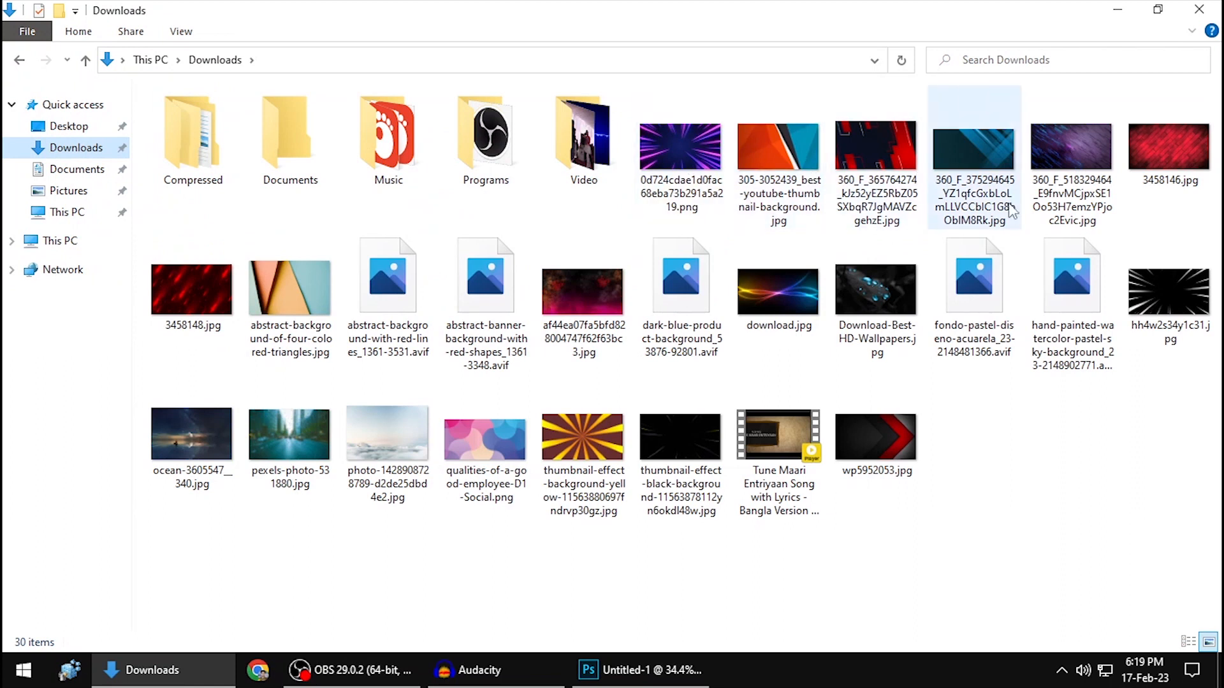
{"action": "left_click_drag", "start_coordinate": [977, 179], "coordinate": [601, 405]}
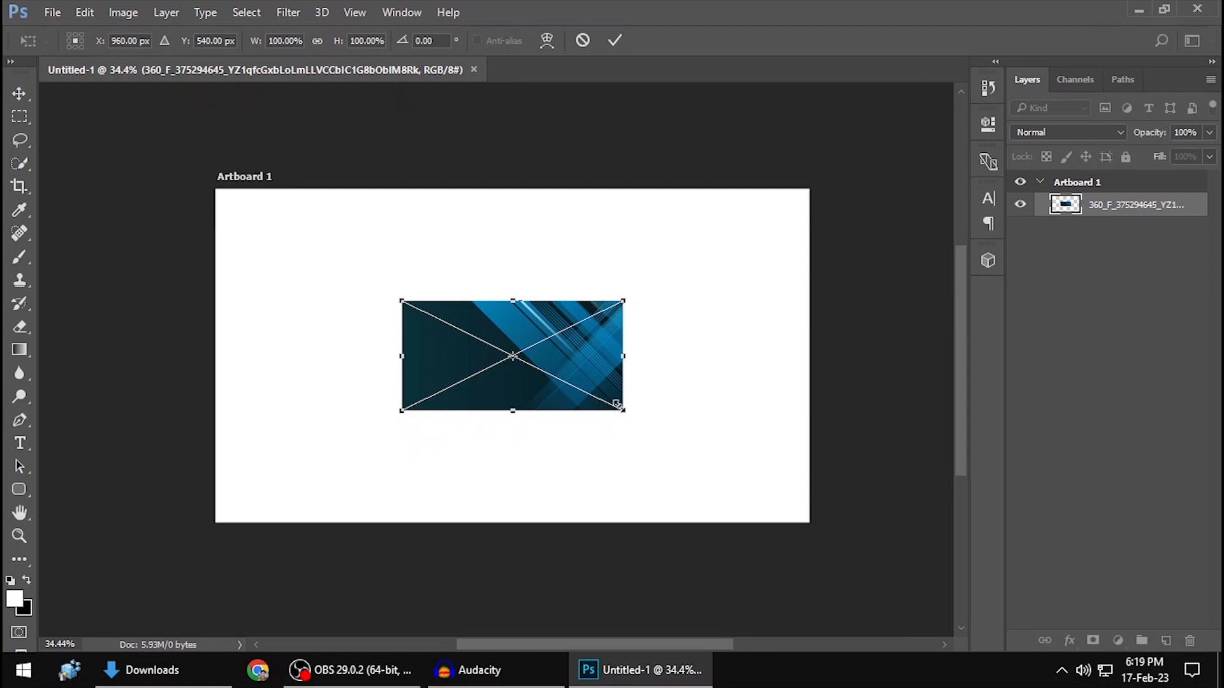
{"action": "left_click_drag", "start_coordinate": [621, 406], "coordinate": [843, 572]}
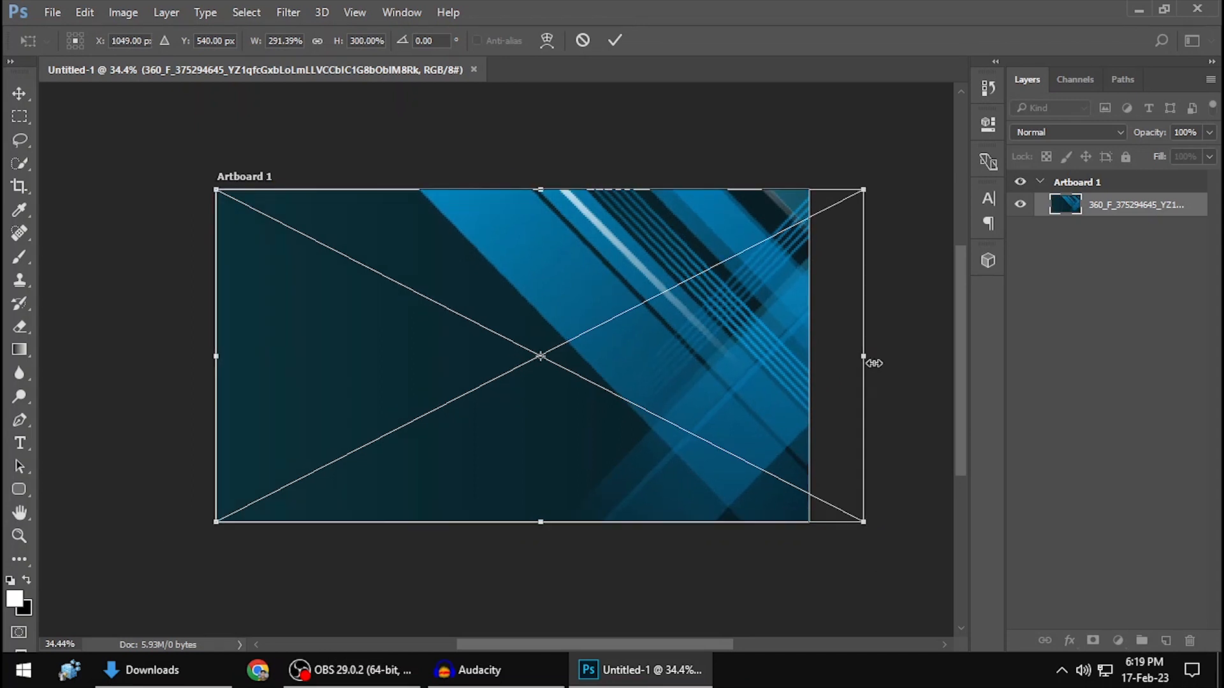
{"action": "key", "text": "Return"}
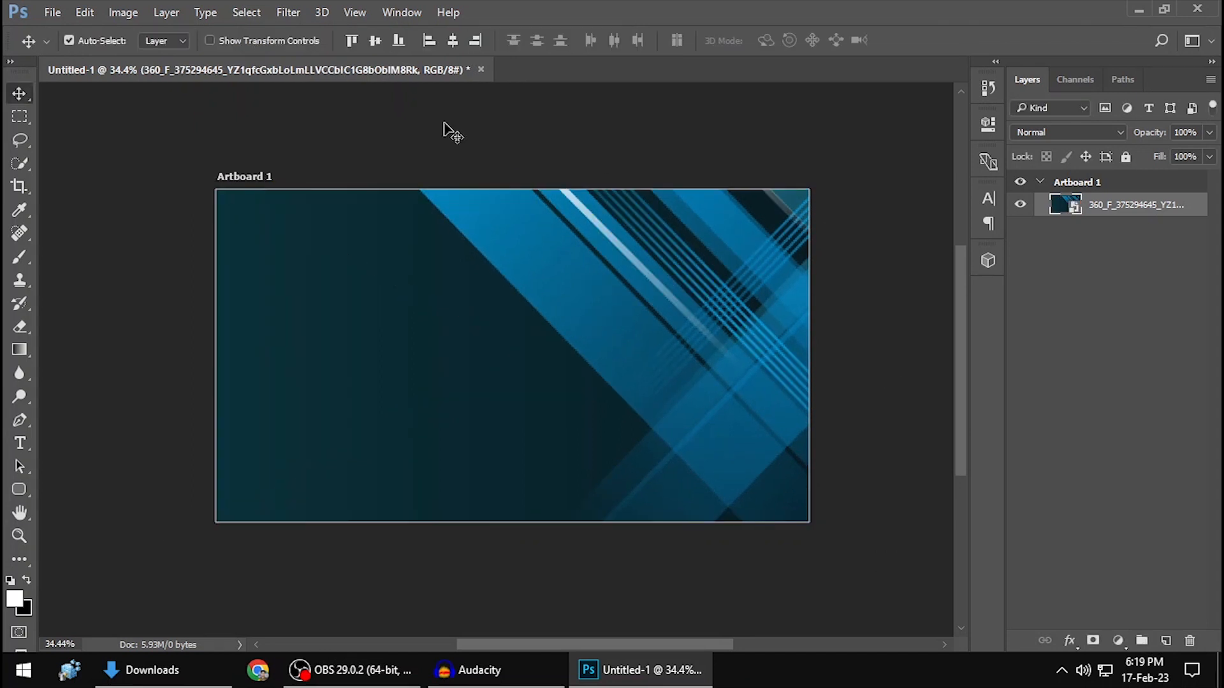
Step: Apply a Gaussian Blur with a radius of 13.9 pixels to the background image
{"action": "left_click", "coordinate": [288, 13]}
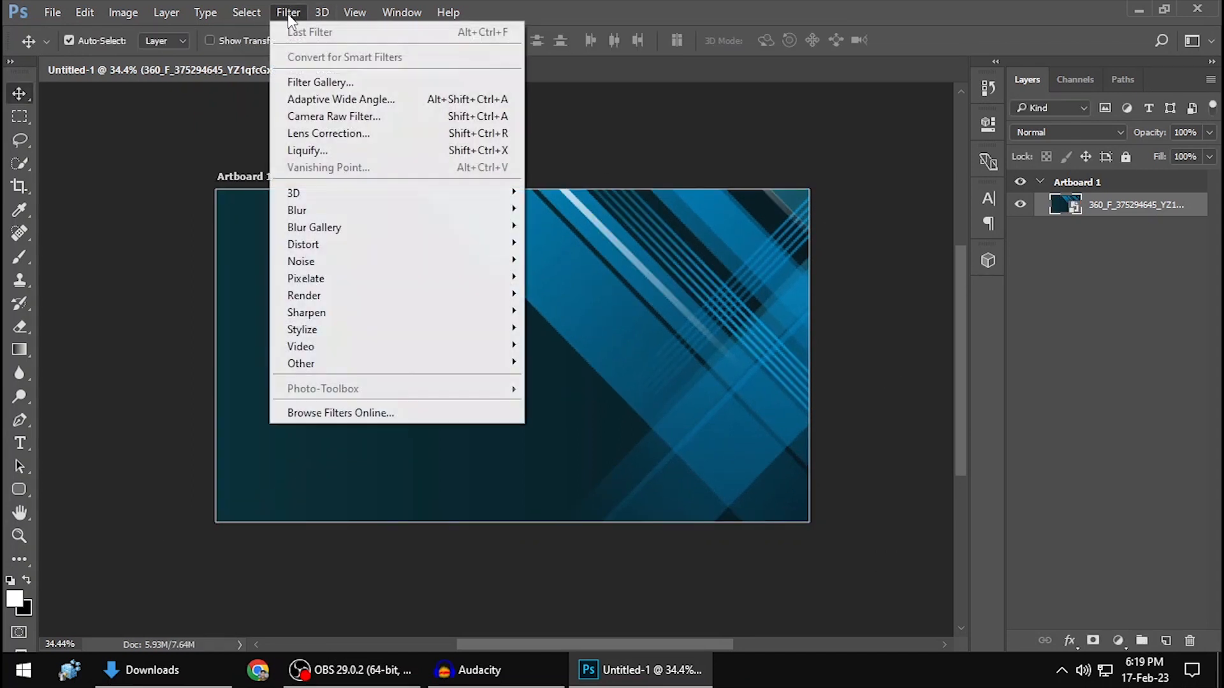
{"action": "mouse_move", "coordinate": [315, 208]}
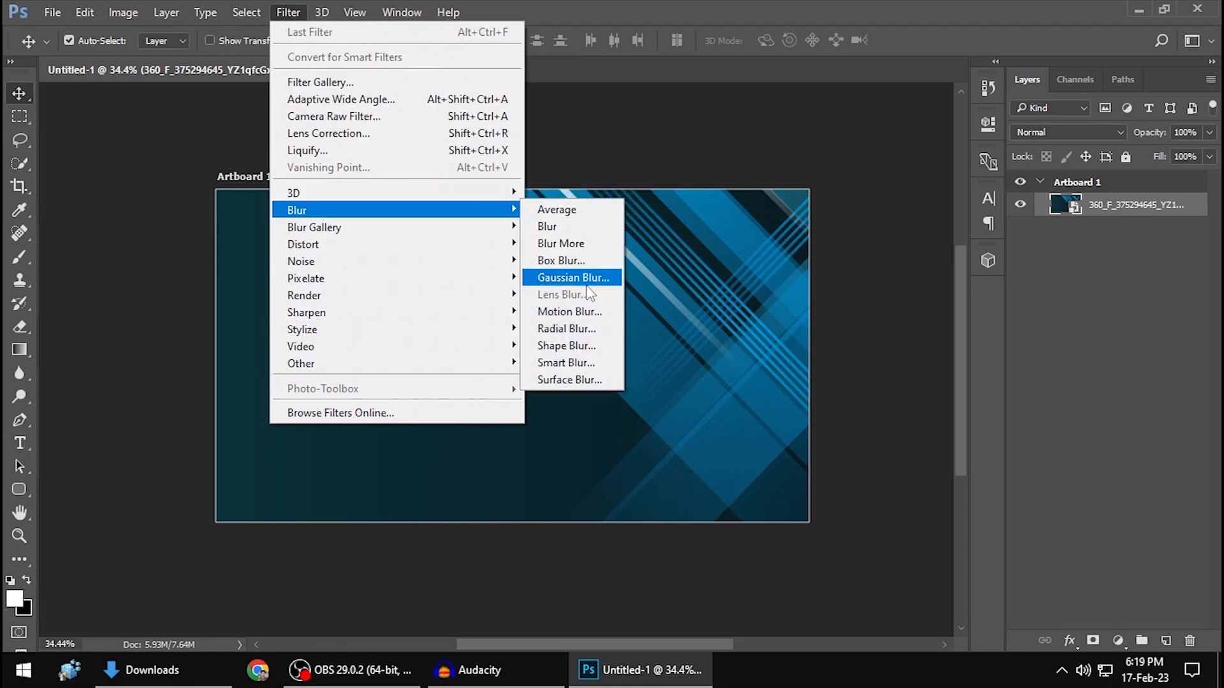
{"action": "left_click", "coordinate": [591, 284]}
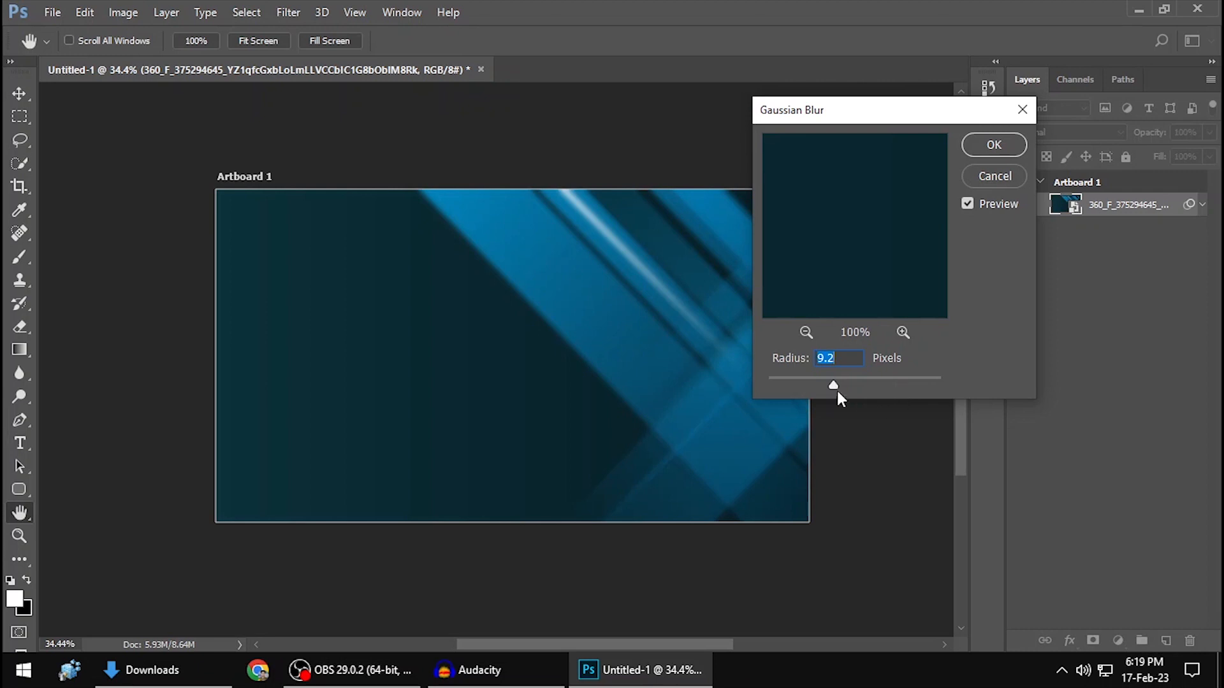
{"action": "left_click_drag", "start_coordinate": [839, 384], "coordinate": [839, 386]}
{"action": "left_click_drag", "start_coordinate": [840, 385], "coordinate": [839, 386]}
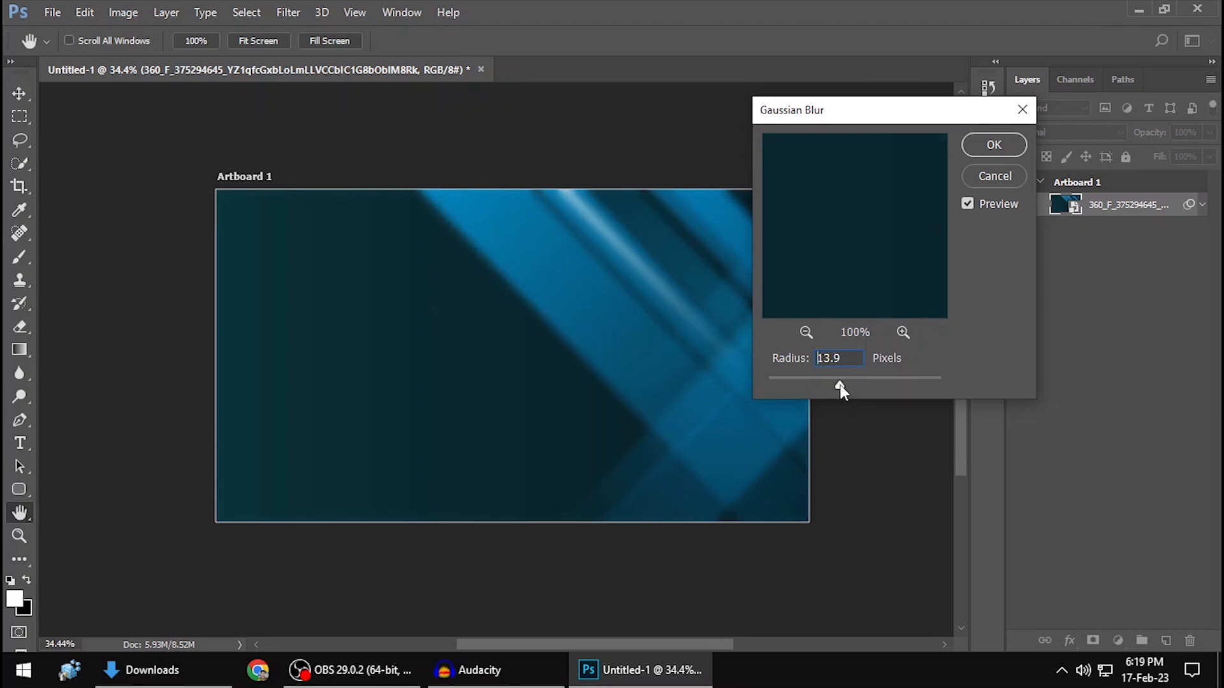
{"action": "left_click", "coordinate": [999, 142]}
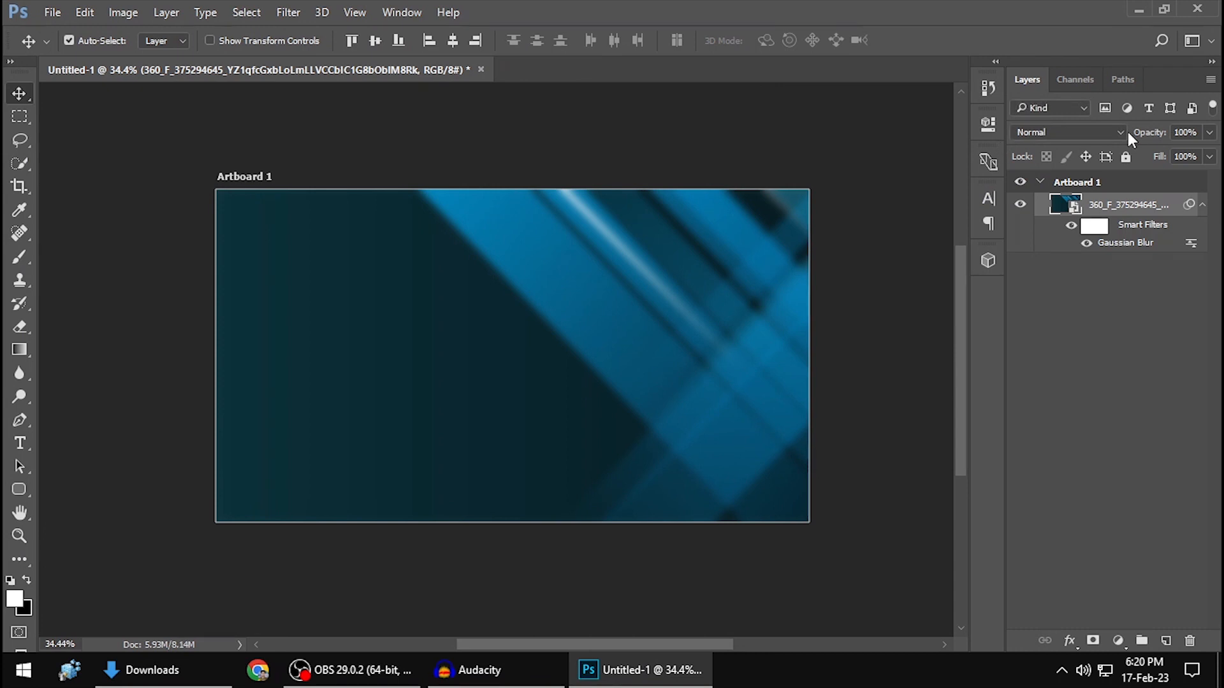
Step: Adjust the background's RGB Levels, setting the input black point to 10 and the white point to 212
{"action": "key", "text": "ctrl+l"}
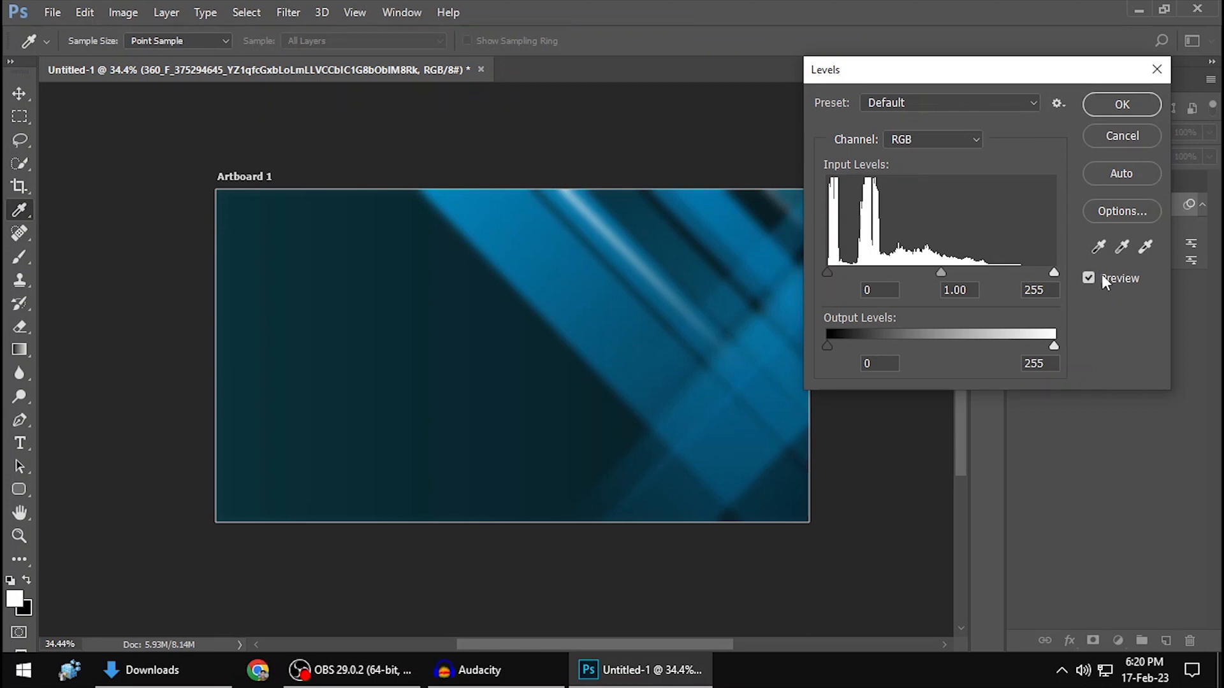
{"action": "left_click_drag", "start_coordinate": [1052, 270], "coordinate": [1014, 275]}
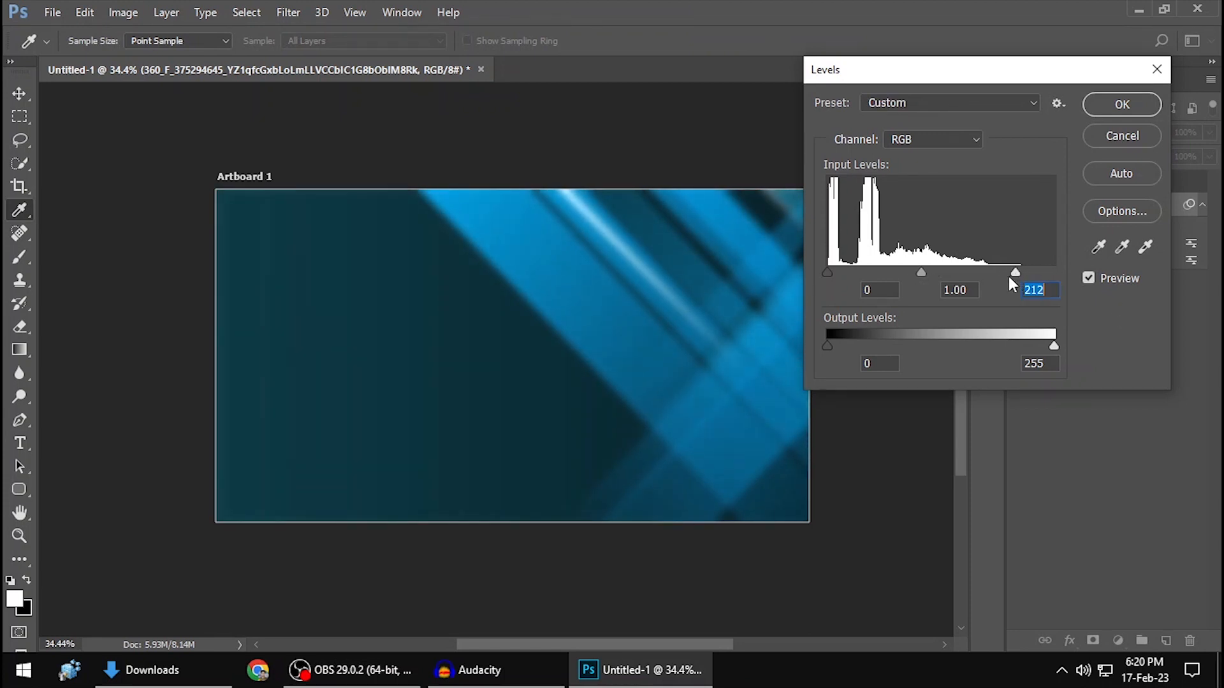
{"action": "left_click_drag", "start_coordinate": [827, 274], "coordinate": [868, 281]}
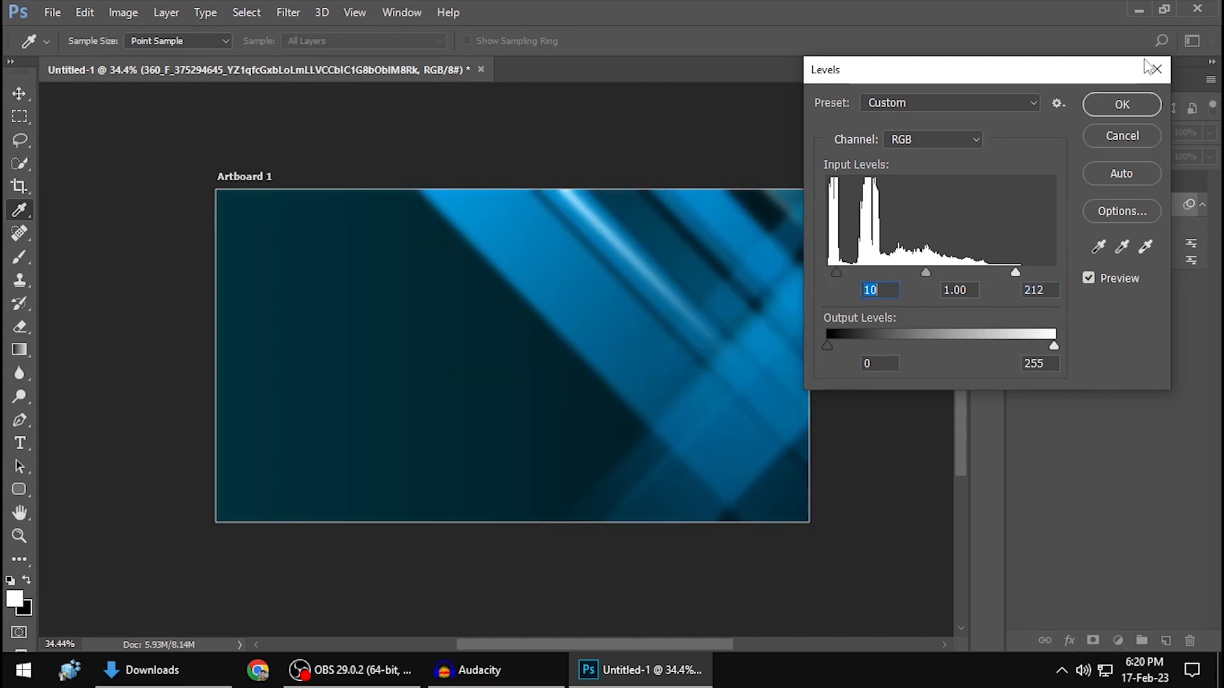
{"action": "left_click", "coordinate": [1120, 106]}
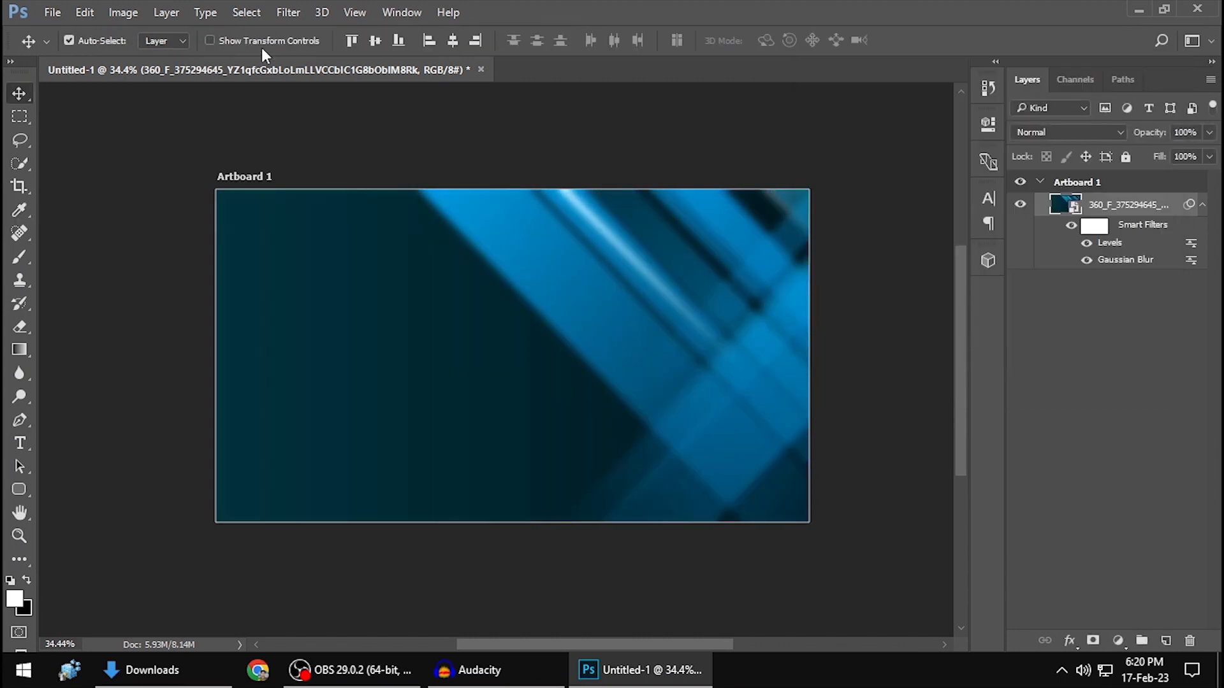
Step: Apply a Vibrance adjustment to the background with vibrance +100 and saturation +63
{"action": "left_click", "coordinate": [125, 14]}
{"action": "mouse_move", "coordinate": [158, 59]}
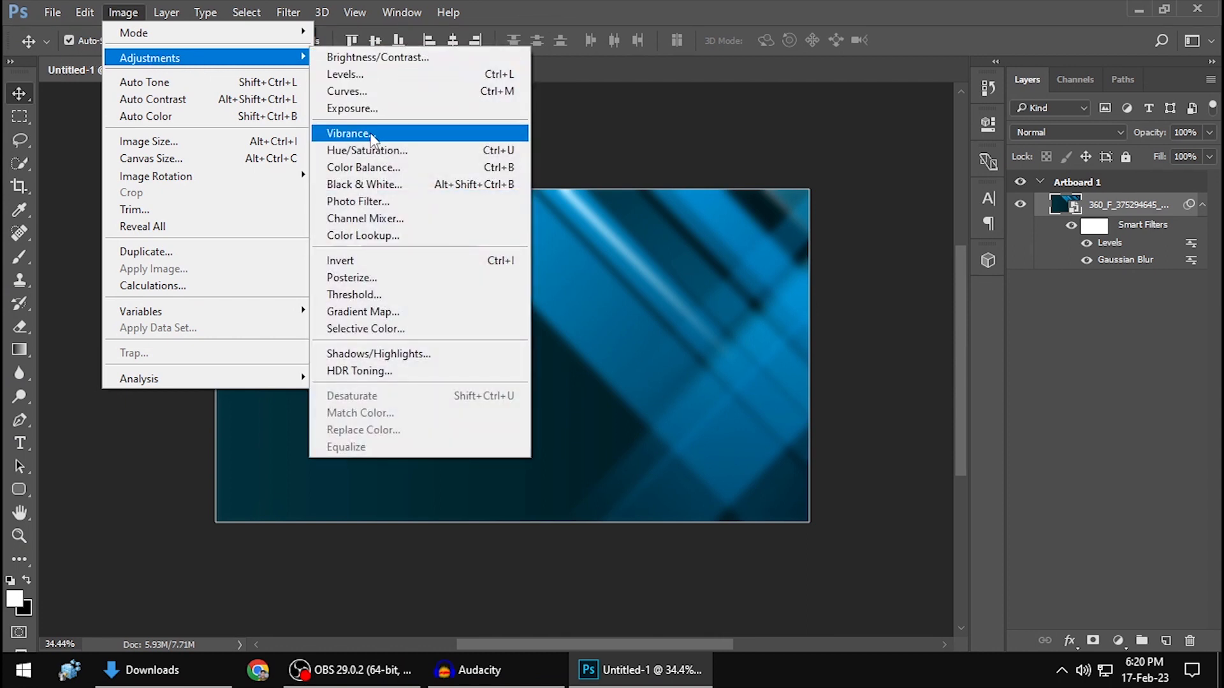
{"action": "left_click", "coordinate": [421, 133]}
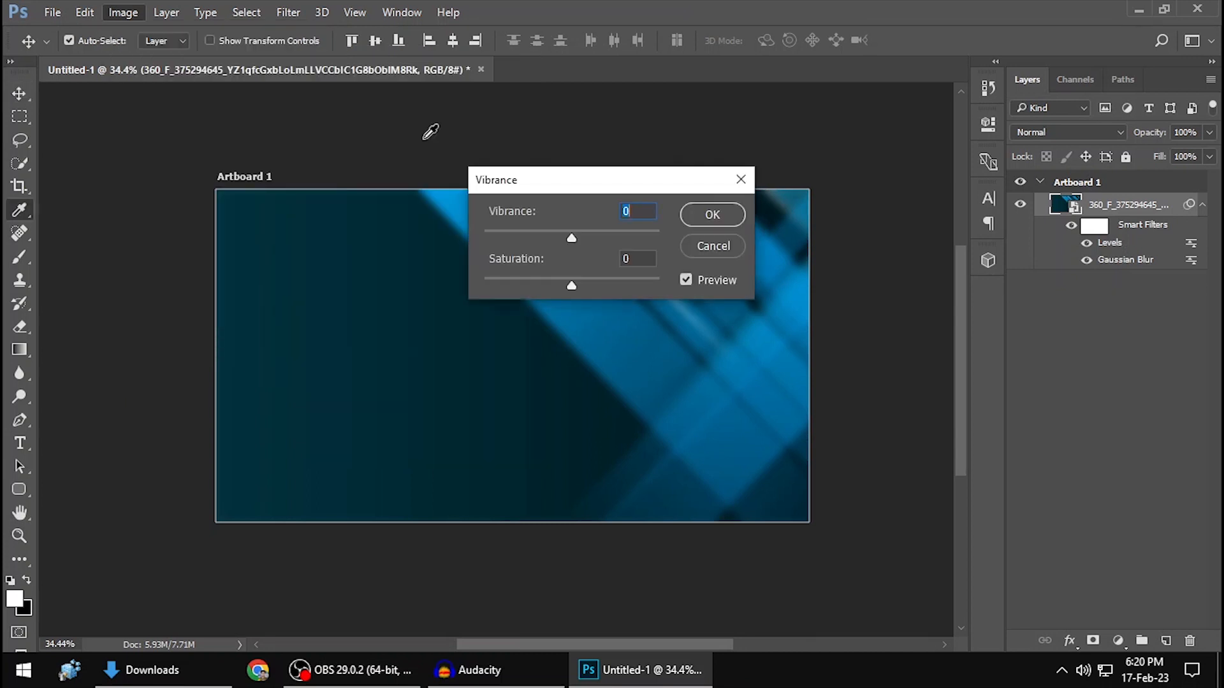
{"action": "left_click_drag", "start_coordinate": [558, 178], "coordinate": [875, 146]}
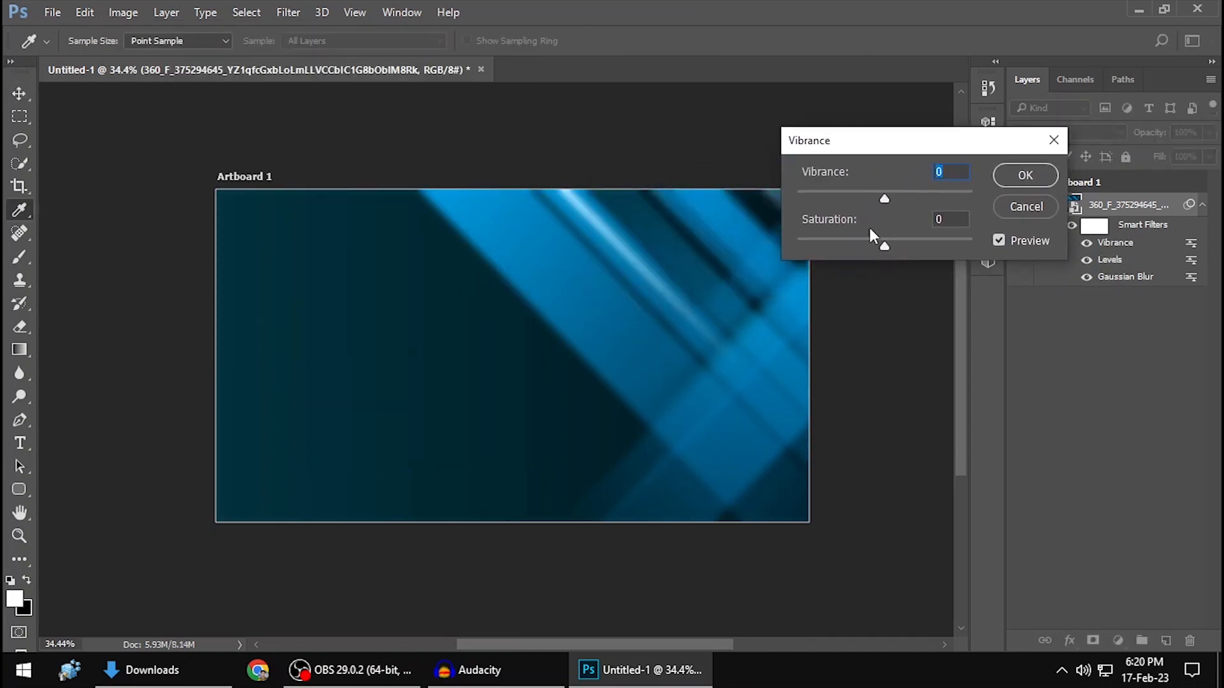
{"action": "left_click_drag", "start_coordinate": [886, 198], "coordinate": [913, 198]}
{"action": "left_click_drag", "start_coordinate": [884, 242], "coordinate": [935, 245]}
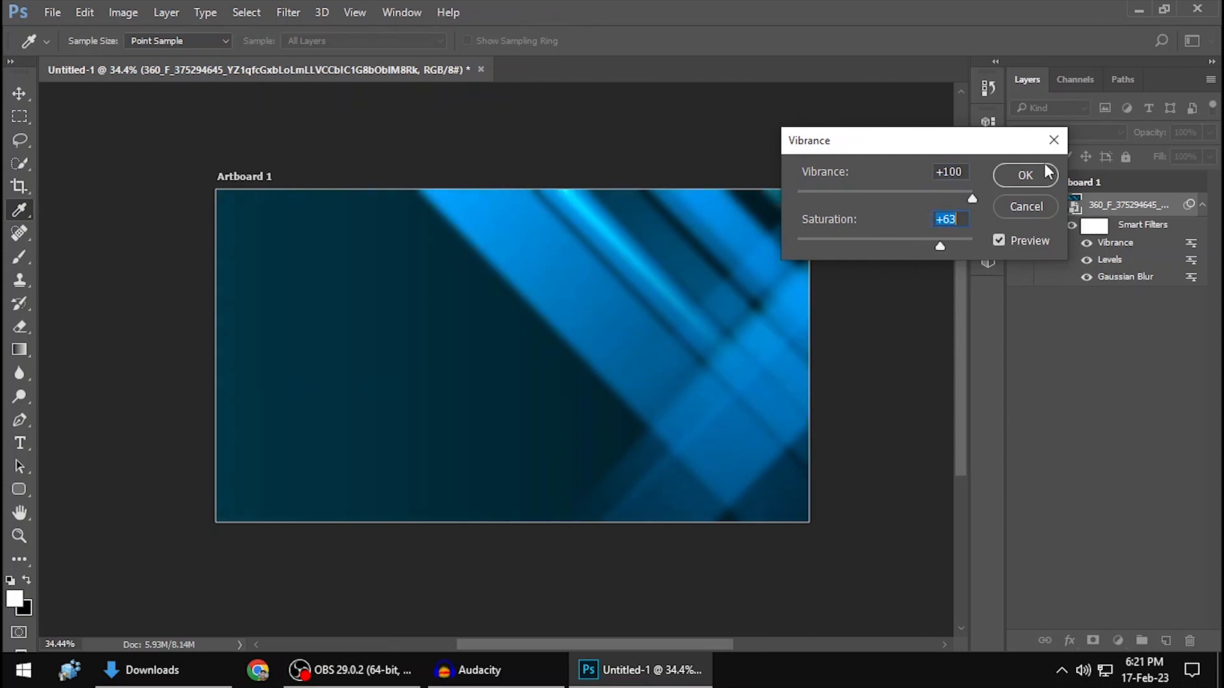
{"action": "left_click", "coordinate": [1031, 173]}
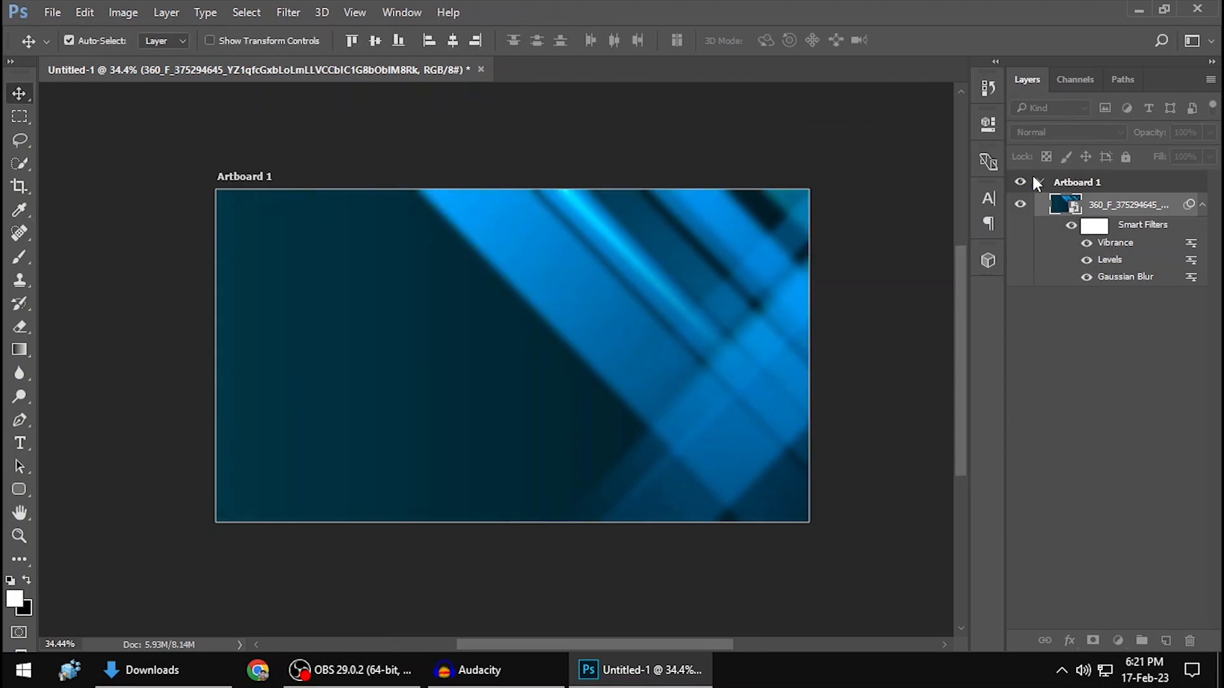
Step: Apply Color Balance to the background's midtones with color levels -31, +13 and -15, and rasterize the layer
{"action": "left_click", "coordinate": [123, 14]}
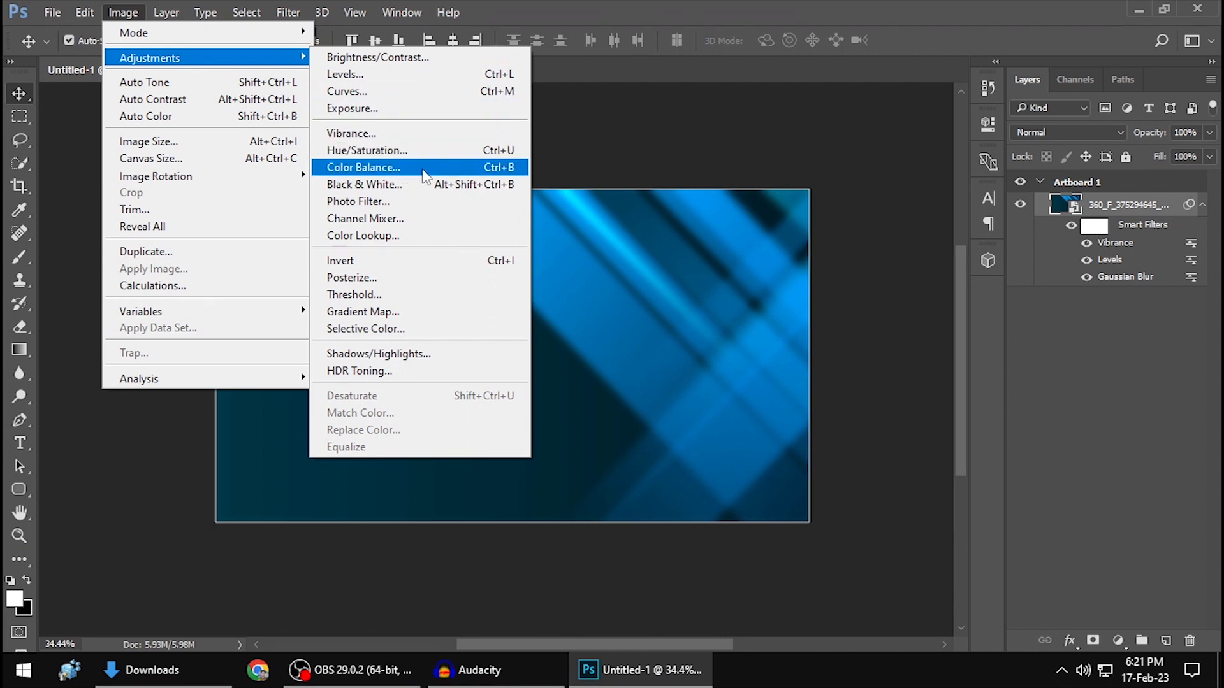
{"action": "left_click", "coordinate": [423, 172]}
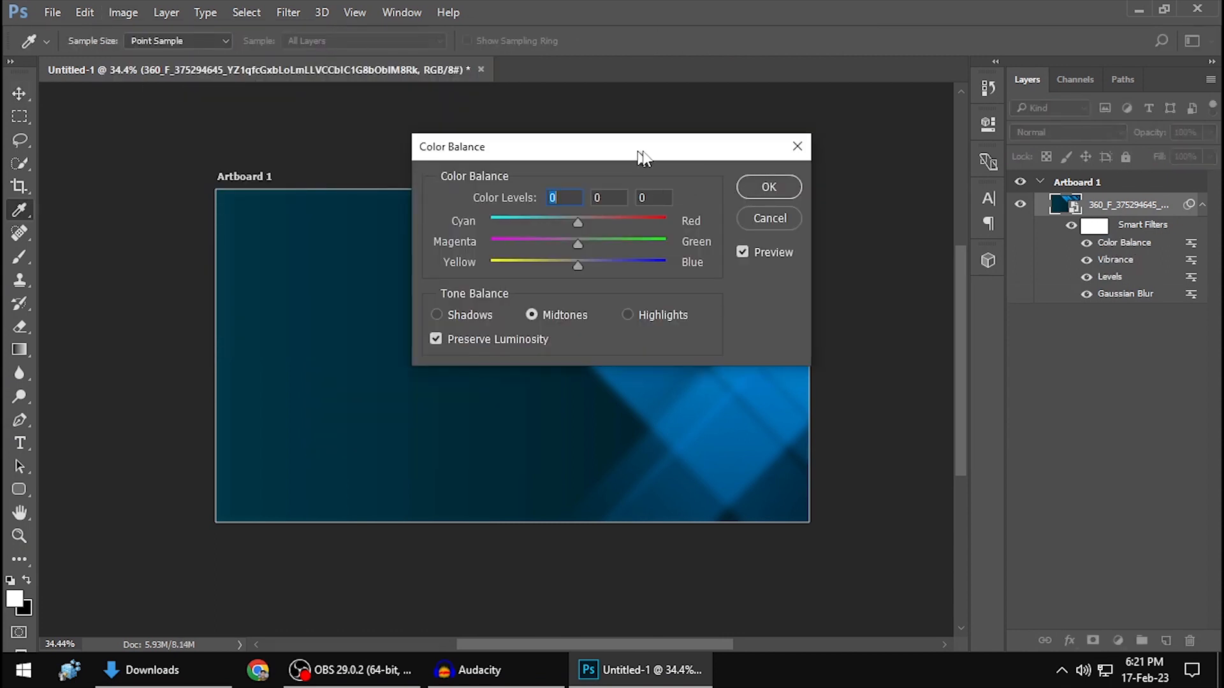
{"action": "left_click_drag", "start_coordinate": [640, 155], "coordinate": [887, 119]}
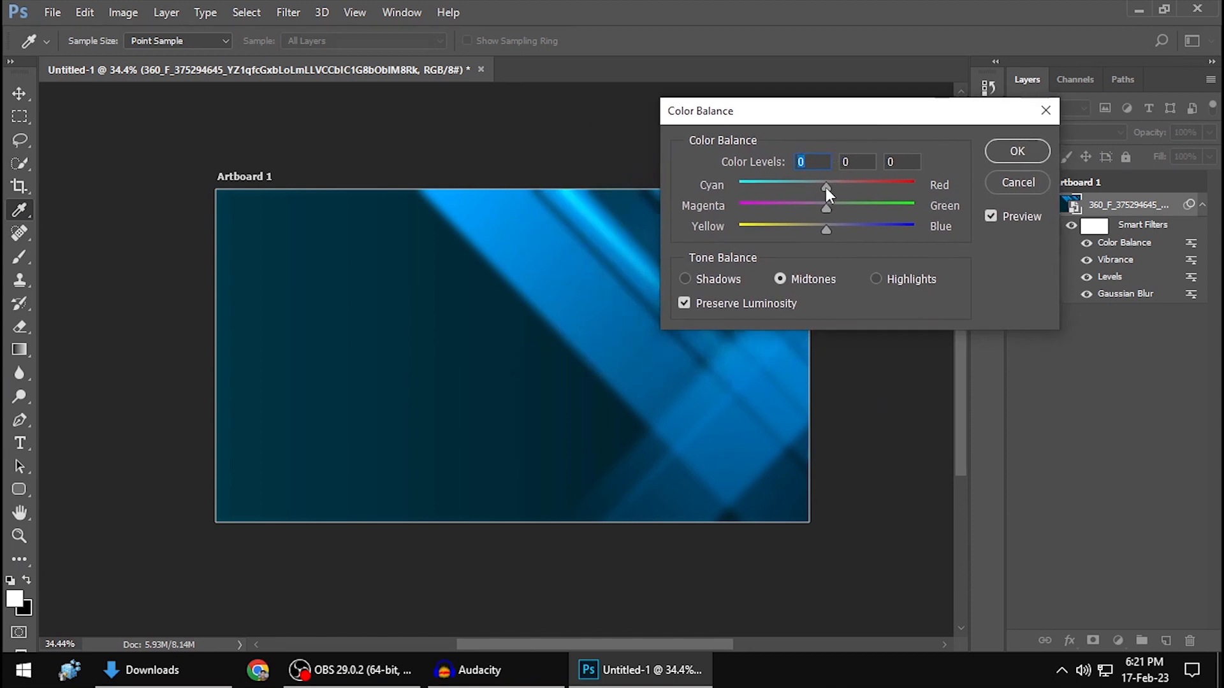
{"action": "left_click_drag", "start_coordinate": [784, 185], "coordinate": [812, 235]}
{"action": "left_click_drag", "start_coordinate": [831, 182], "coordinate": [796, 188]}
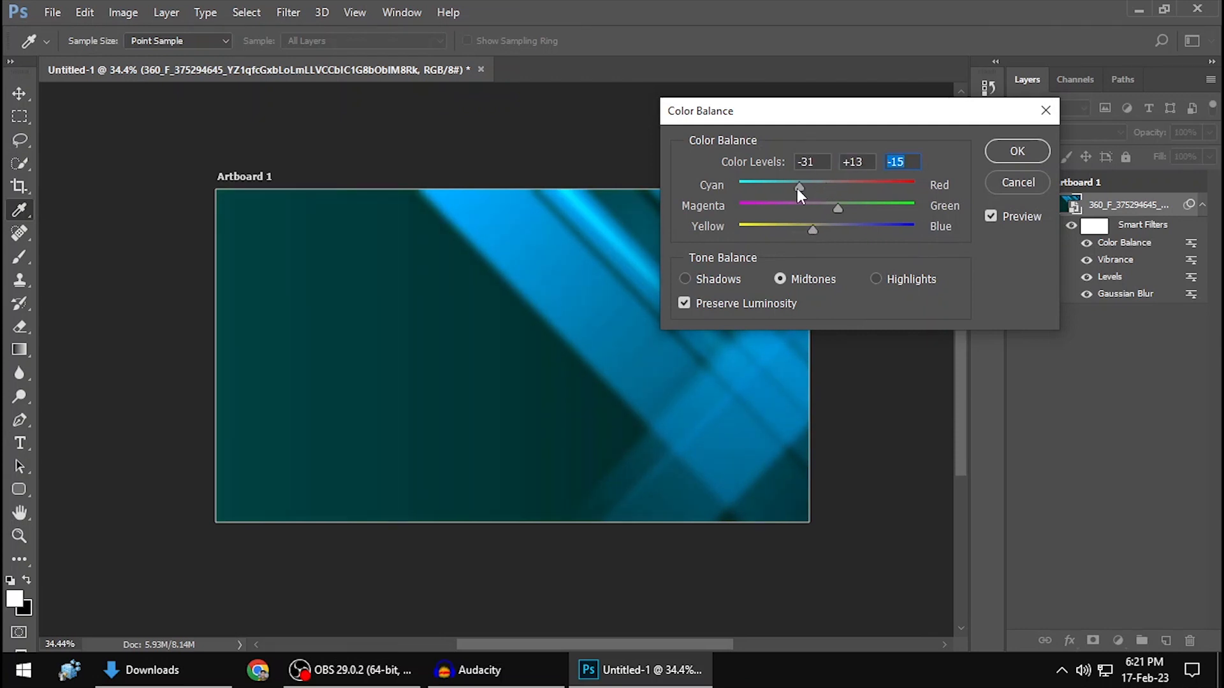
{"action": "left_click", "coordinate": [1019, 151]}
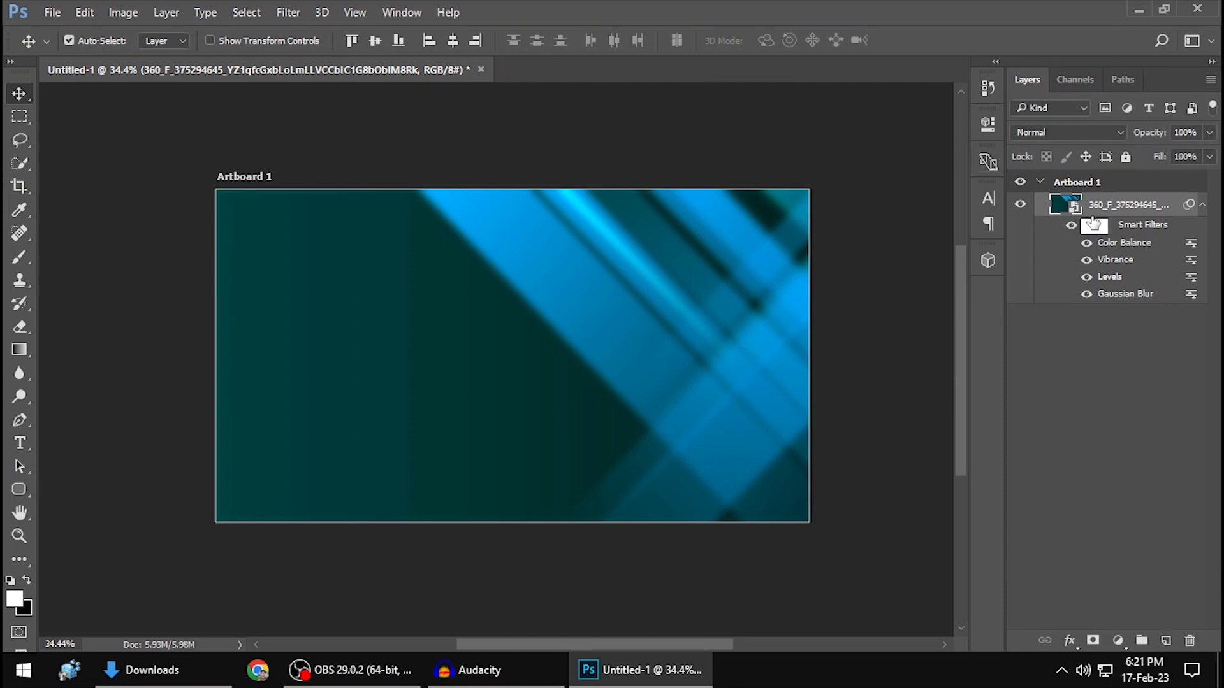
{"action": "right_click", "coordinate": [1134, 205]}
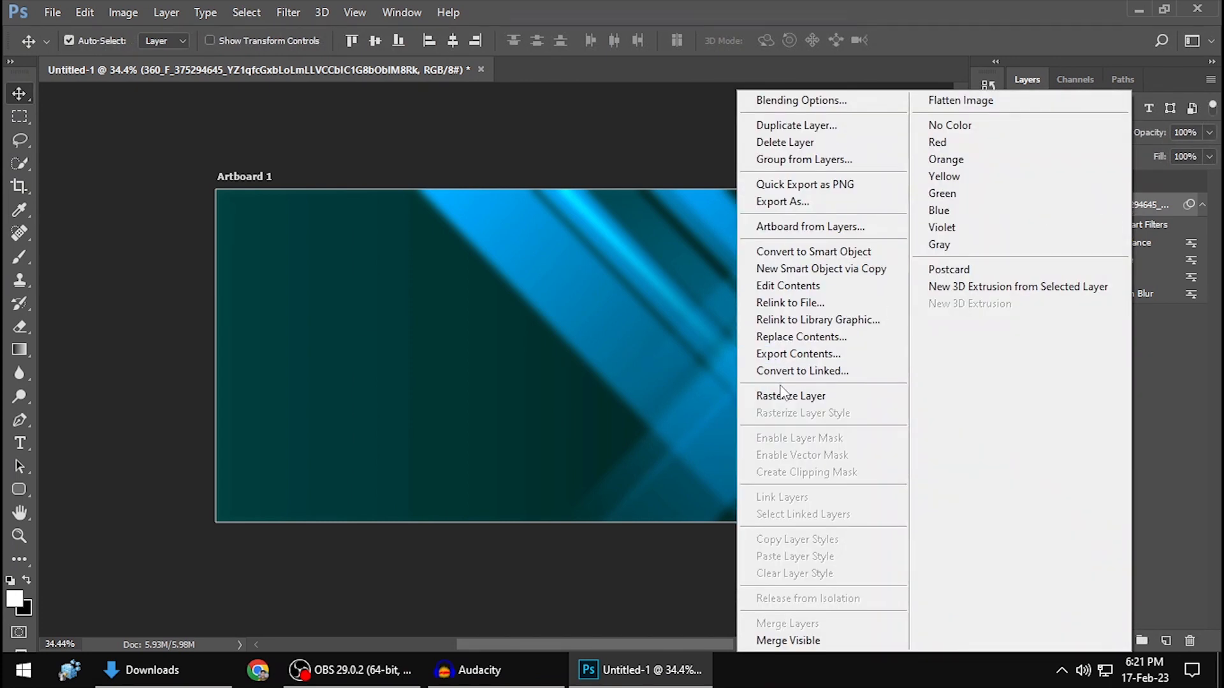
{"action": "left_click", "coordinate": [835, 400]}
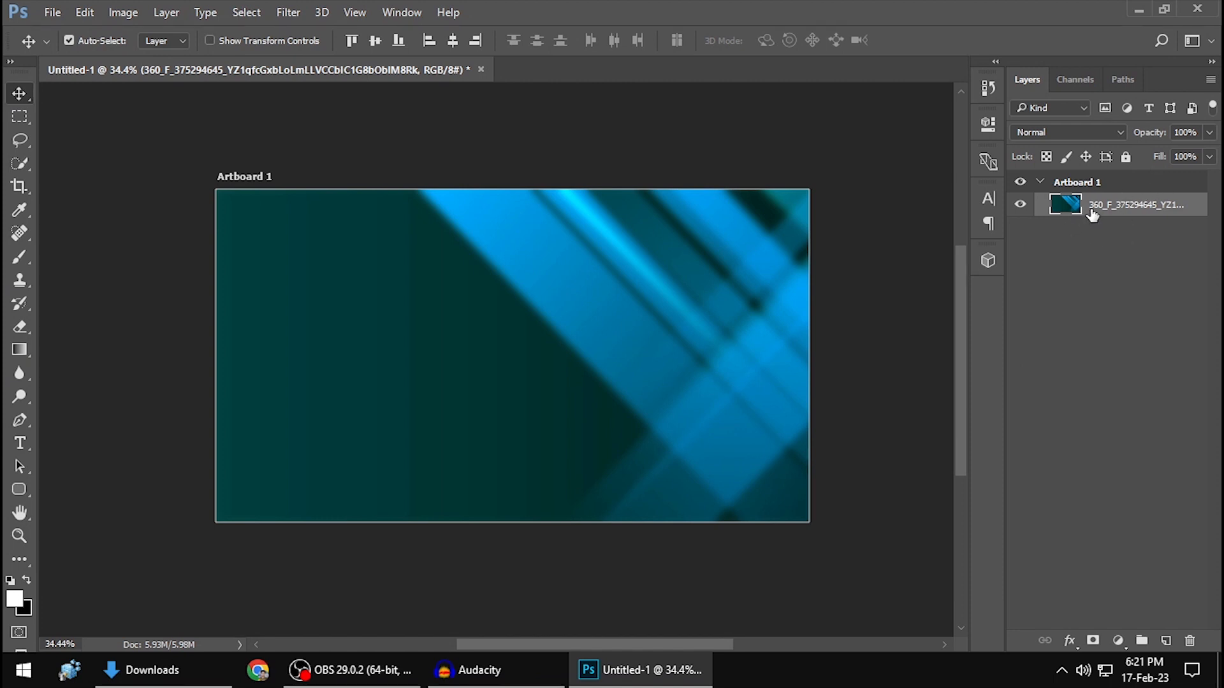
Step: Place YouTube-Logo.wine.png from the Element folder on drive G, scale it down, and position it in the artboard's upper-left area
{"action": "left_click", "coordinate": [197, 672]}
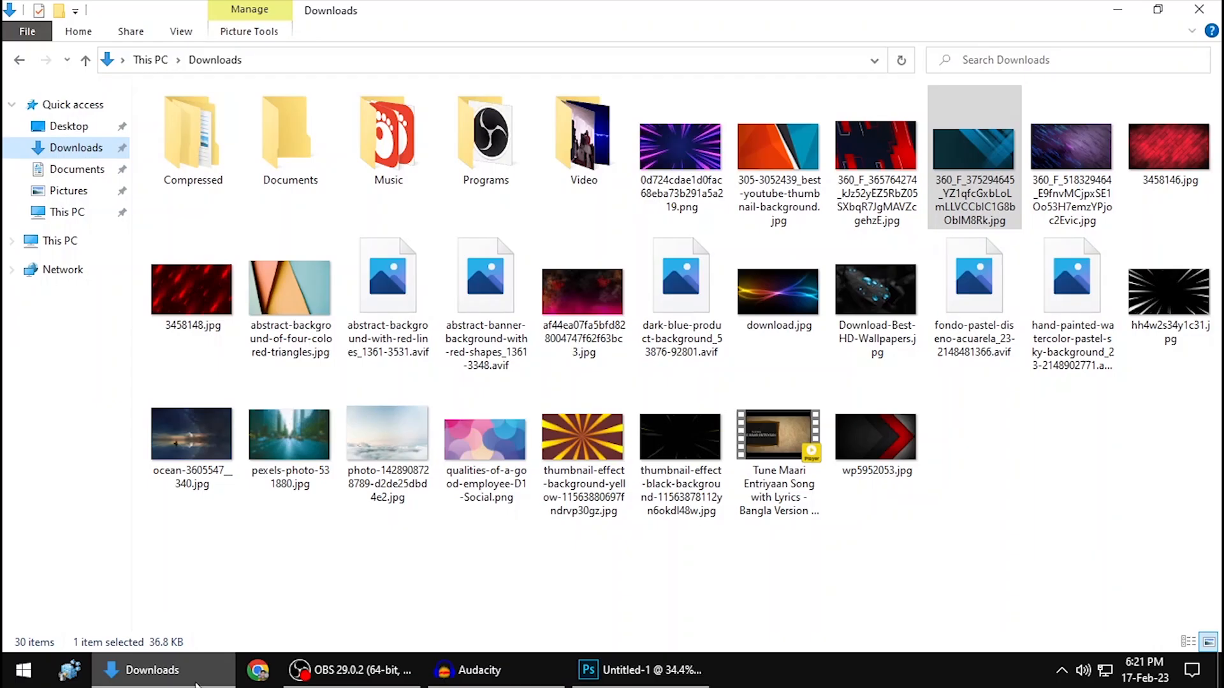
{"action": "left_click", "coordinate": [64, 241]}
{"action": "double_click", "coordinate": [271, 337]}
{"action": "double_click", "coordinate": [411, 153]}
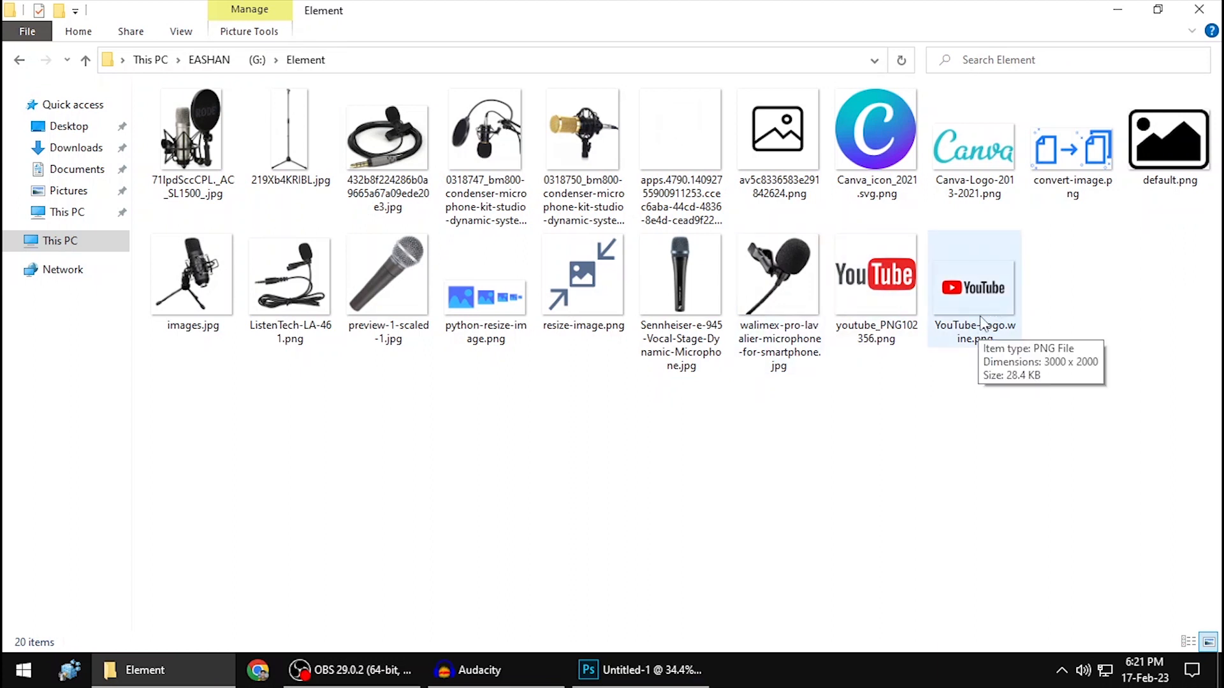
{"action": "left_click_drag", "start_coordinate": [993, 322], "coordinate": [514, 325]}
{"action": "left_click_drag", "start_coordinate": [703, 467], "coordinate": [615, 415]}
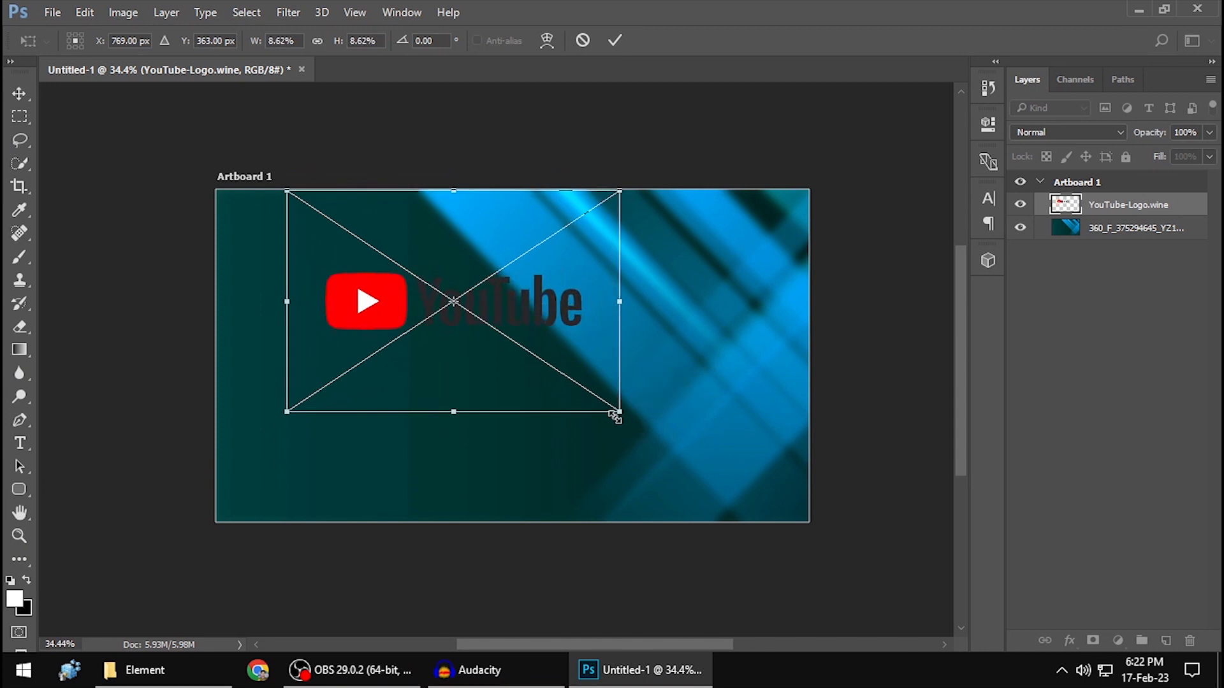
{"action": "left_click_drag", "start_coordinate": [617, 414], "coordinate": [579, 391]}
{"action": "left_click_drag", "start_coordinate": [533, 347], "coordinate": [427, 301]}
{"action": "key", "text": "Return"}
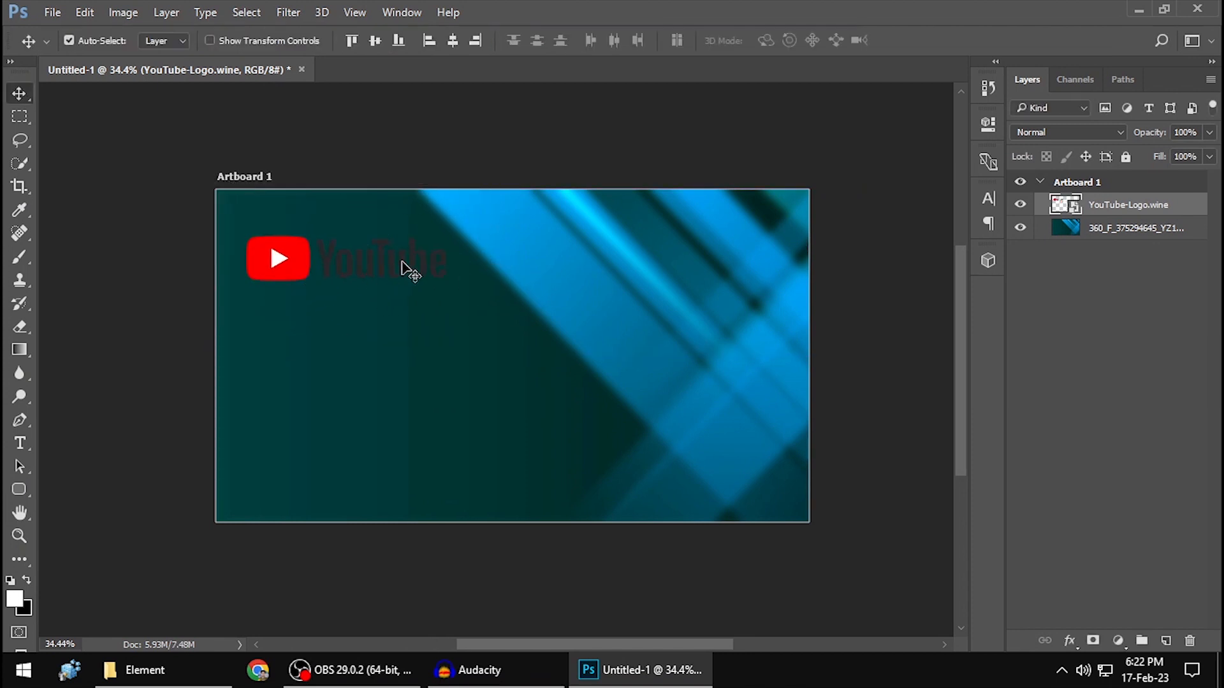
Step: Draw a white rounded rectangle about 737 x 218 px with a 10 px corner radius over the YouTube logo
{"action": "left_click", "coordinate": [21, 489]}
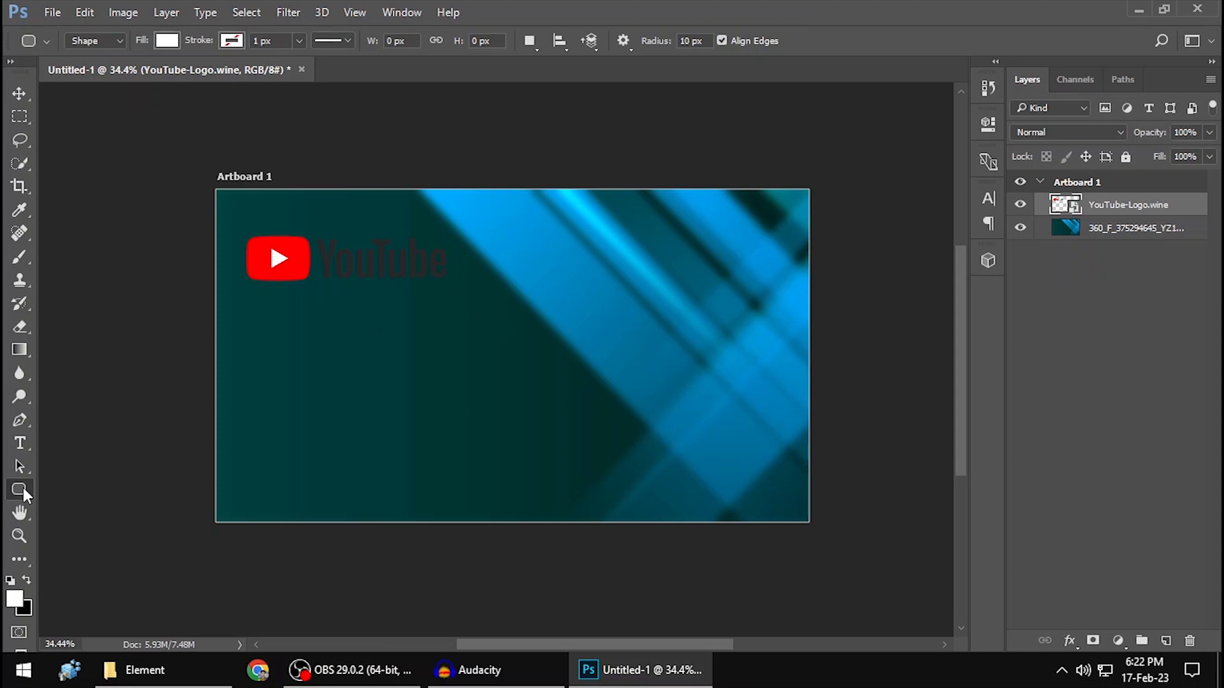
{"action": "right_click", "coordinate": [23, 485]}
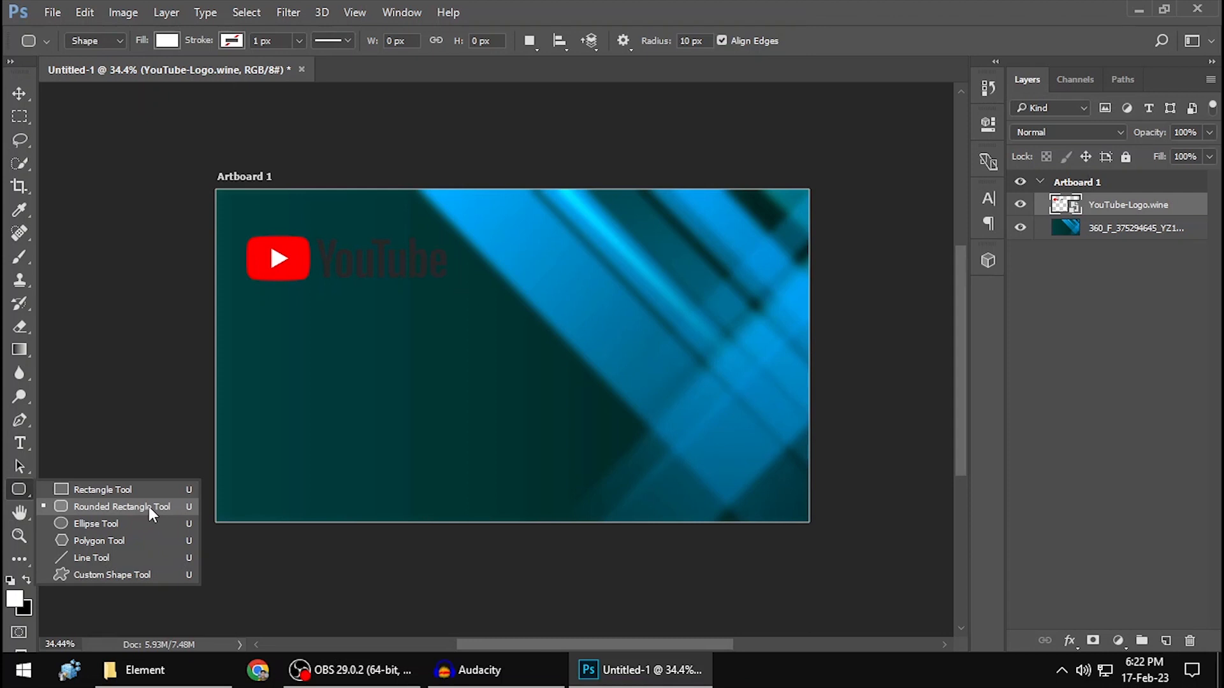
{"action": "left_click", "coordinate": [122, 508]}
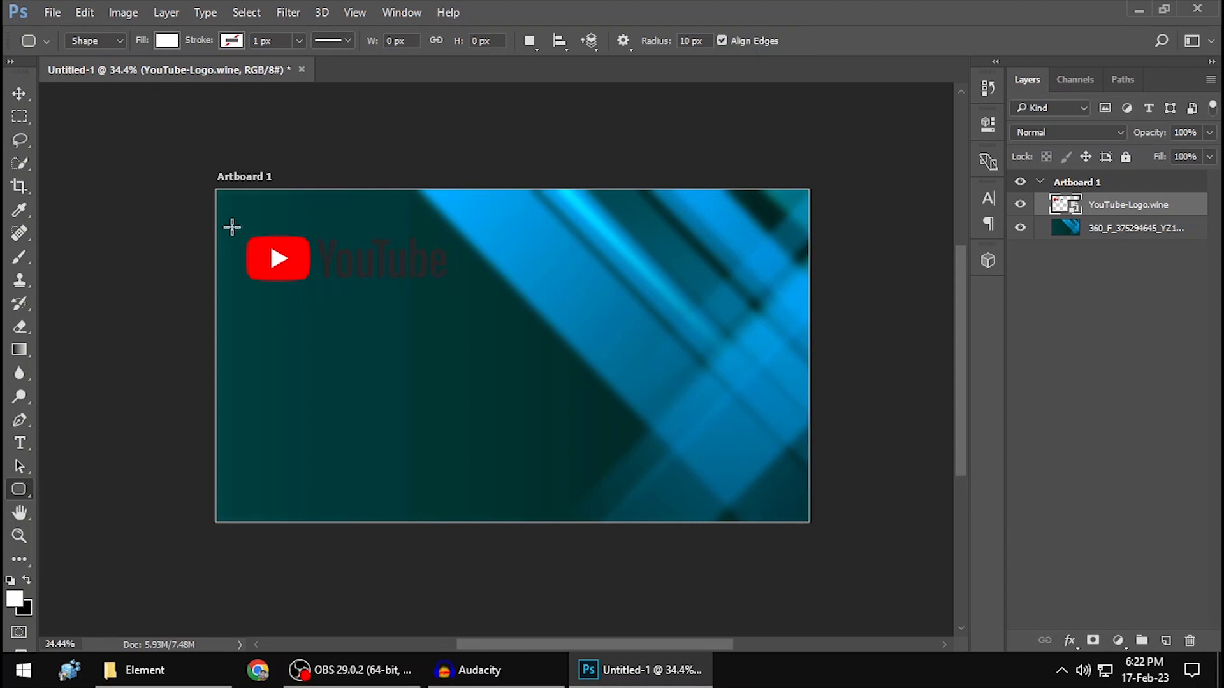
{"action": "left_click_drag", "start_coordinate": [231, 226], "coordinate": [458, 291]}
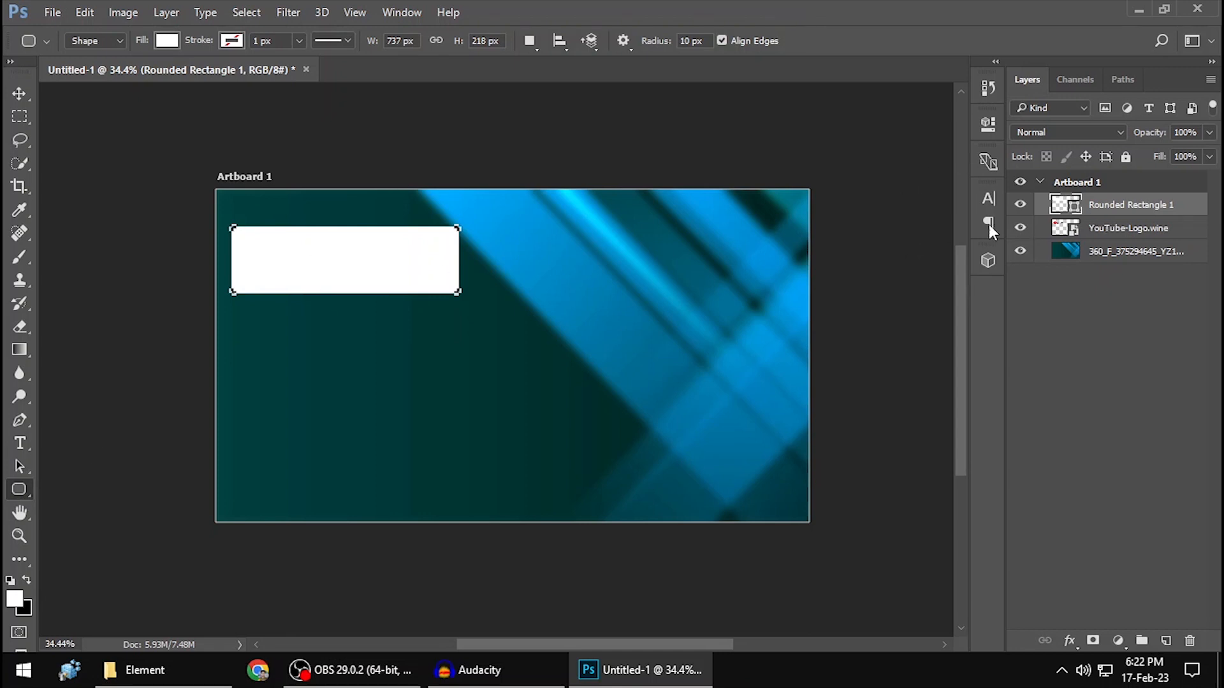
Step: Rasterize the rounded rectangle layer and move it beneath the YouTube logo layer
{"action": "right_click", "coordinate": [1128, 210]}
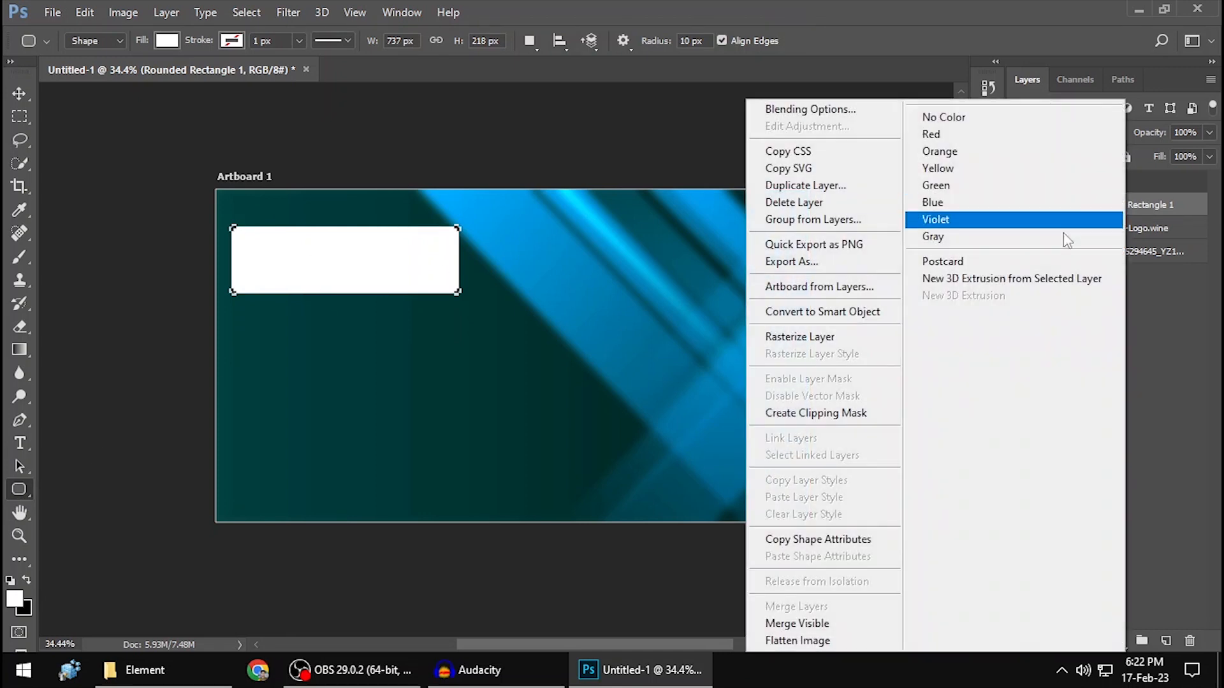
{"action": "left_click", "coordinate": [1207, 365]}
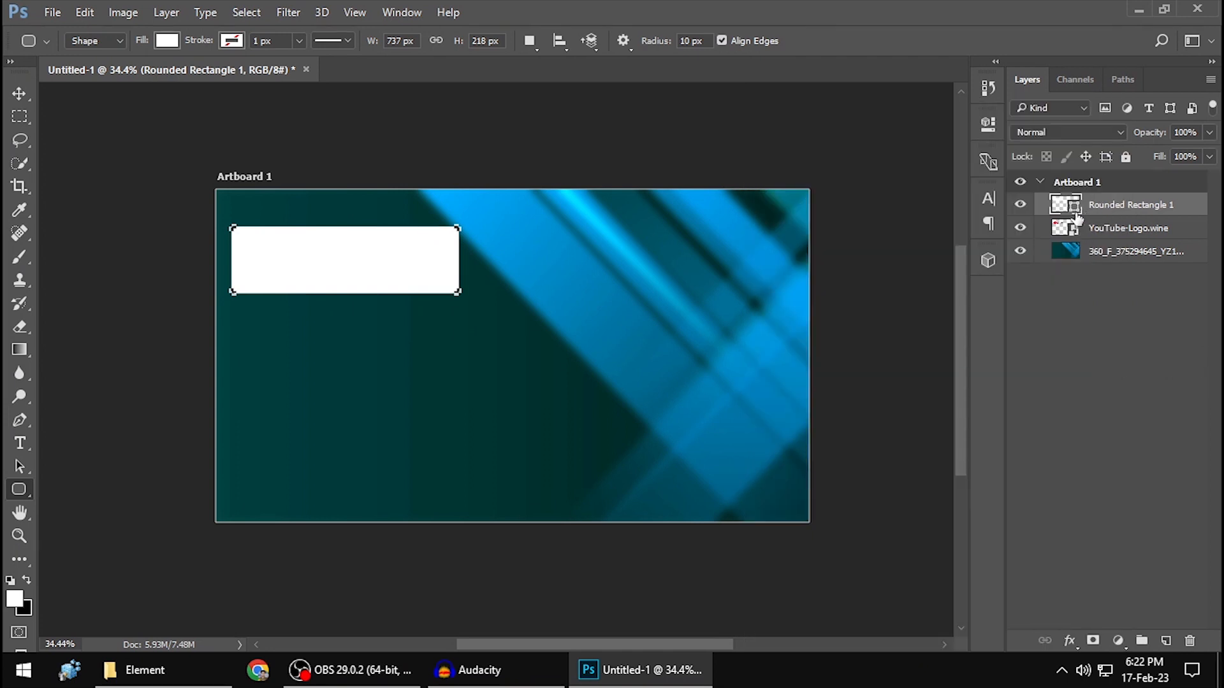
{"action": "right_click", "coordinate": [1137, 210]}
{"action": "left_click", "coordinate": [828, 336]}
{"action": "left_click_drag", "start_coordinate": [1115, 207], "coordinate": [1109, 240]}
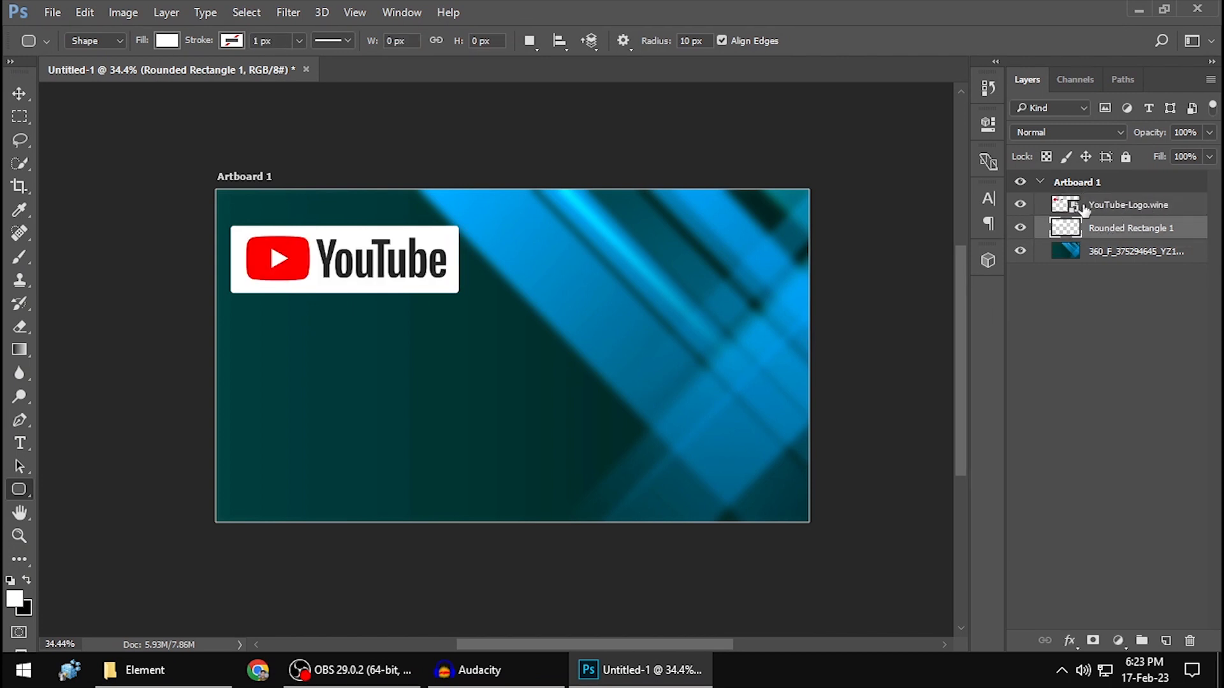
Step: Check the logo and the white rectangle separately by hiding and showing each of their layers
{"action": "left_click", "coordinate": [1022, 205]}
{"action": "left_click", "coordinate": [1023, 205]}
{"action": "left_click", "coordinate": [1022, 206]}
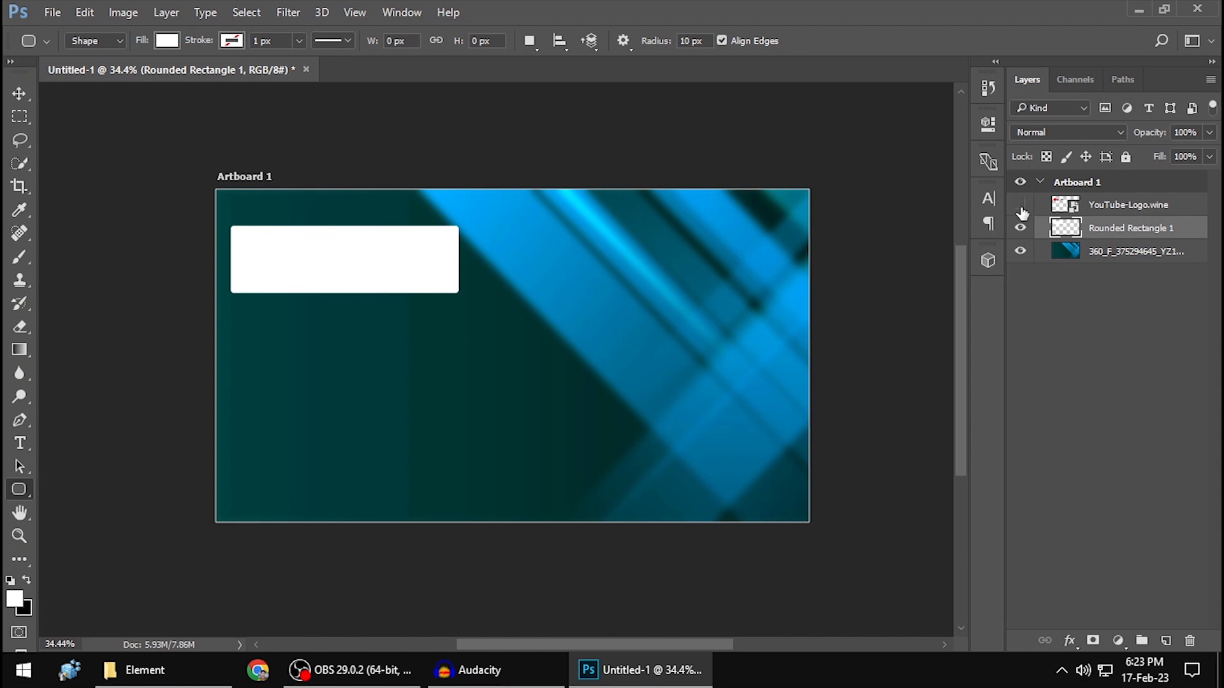
{"action": "left_click", "coordinate": [1021, 206]}
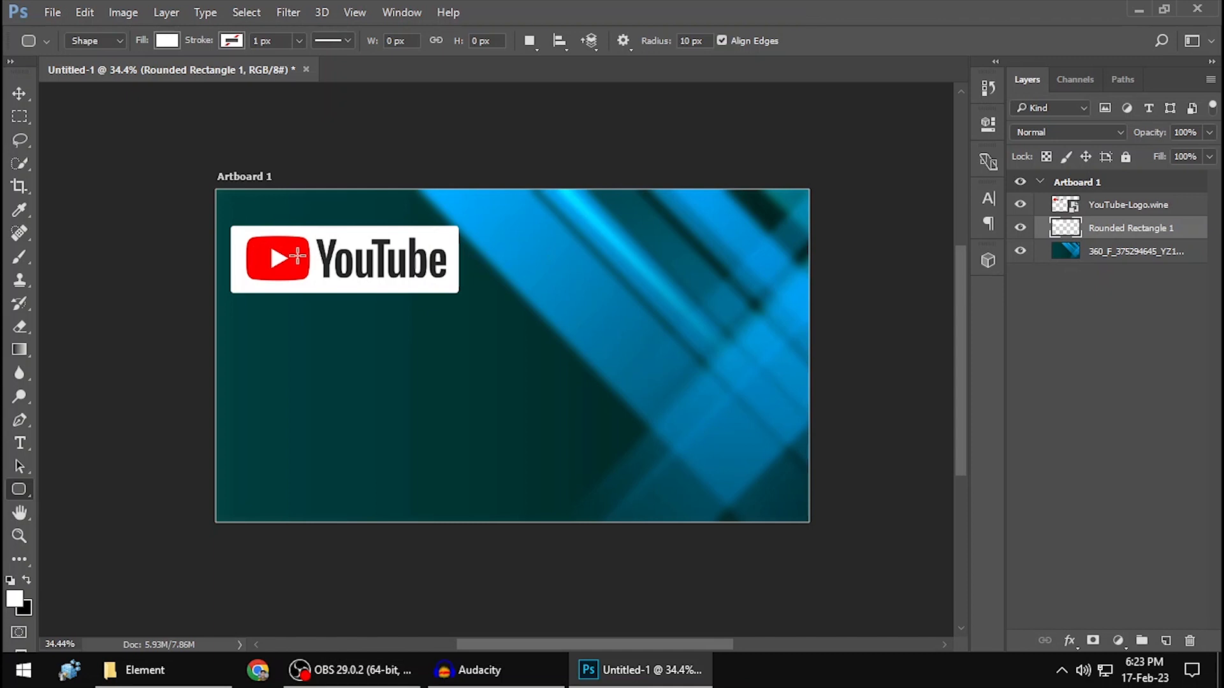
{"action": "key", "text": "v"}
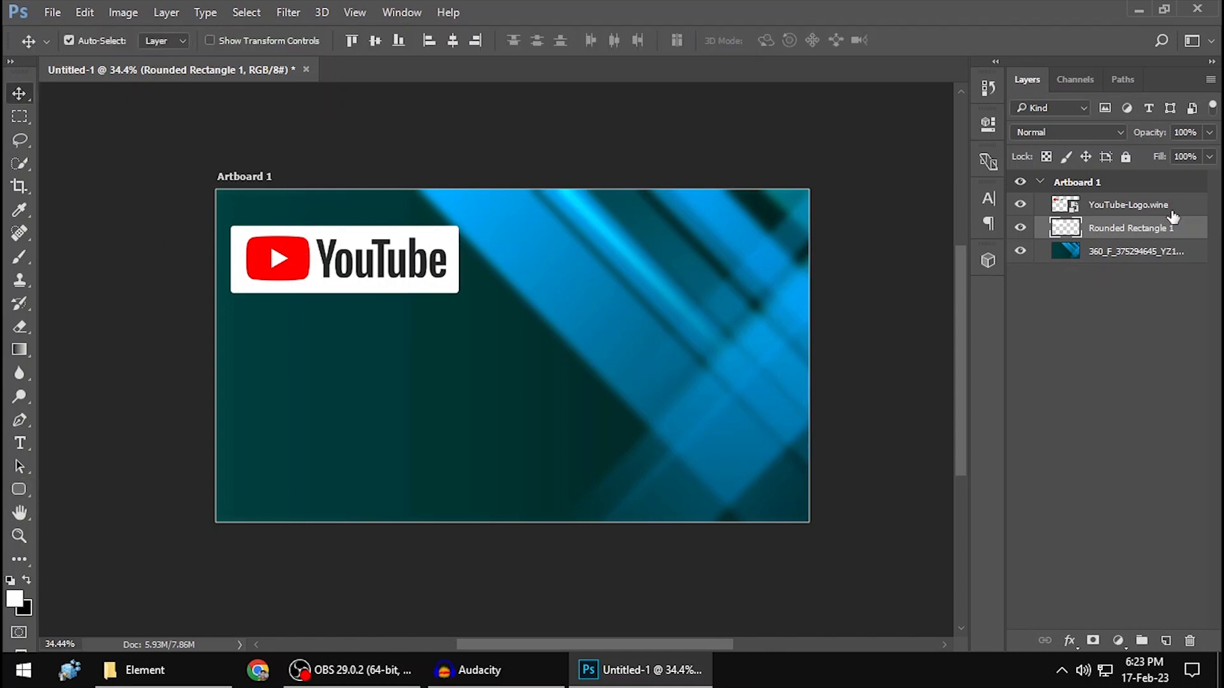
{"action": "left_click", "coordinate": [1019, 231]}
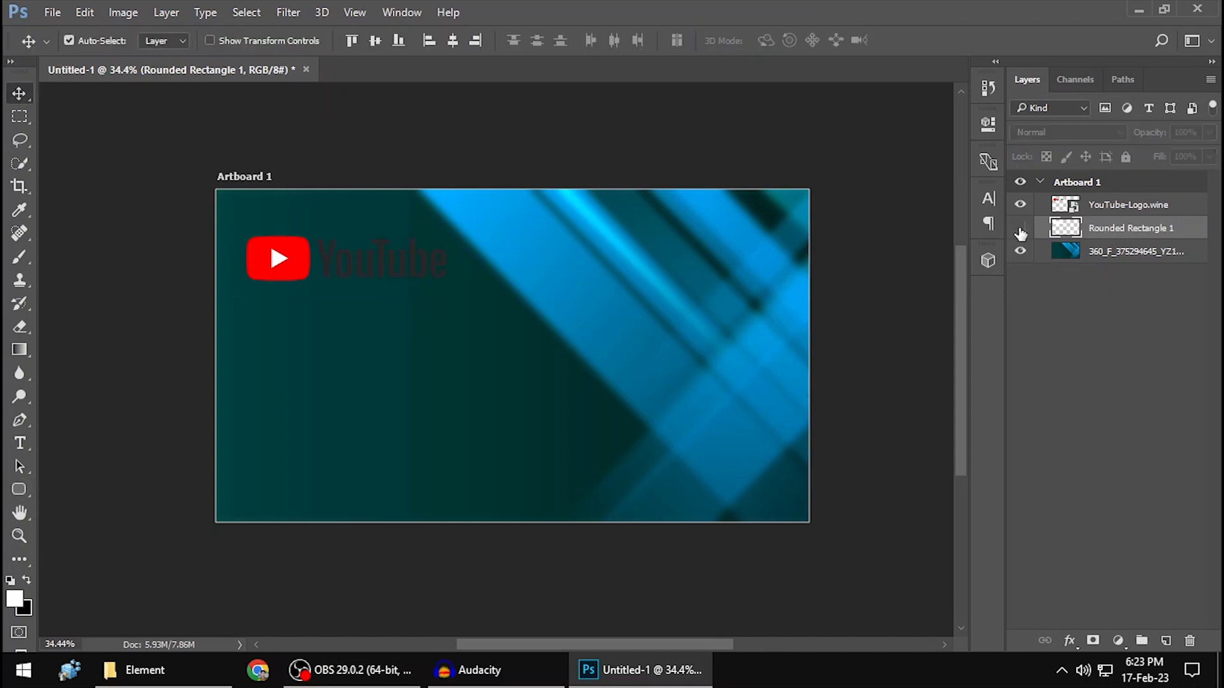
{"action": "left_click", "coordinate": [1020, 232]}
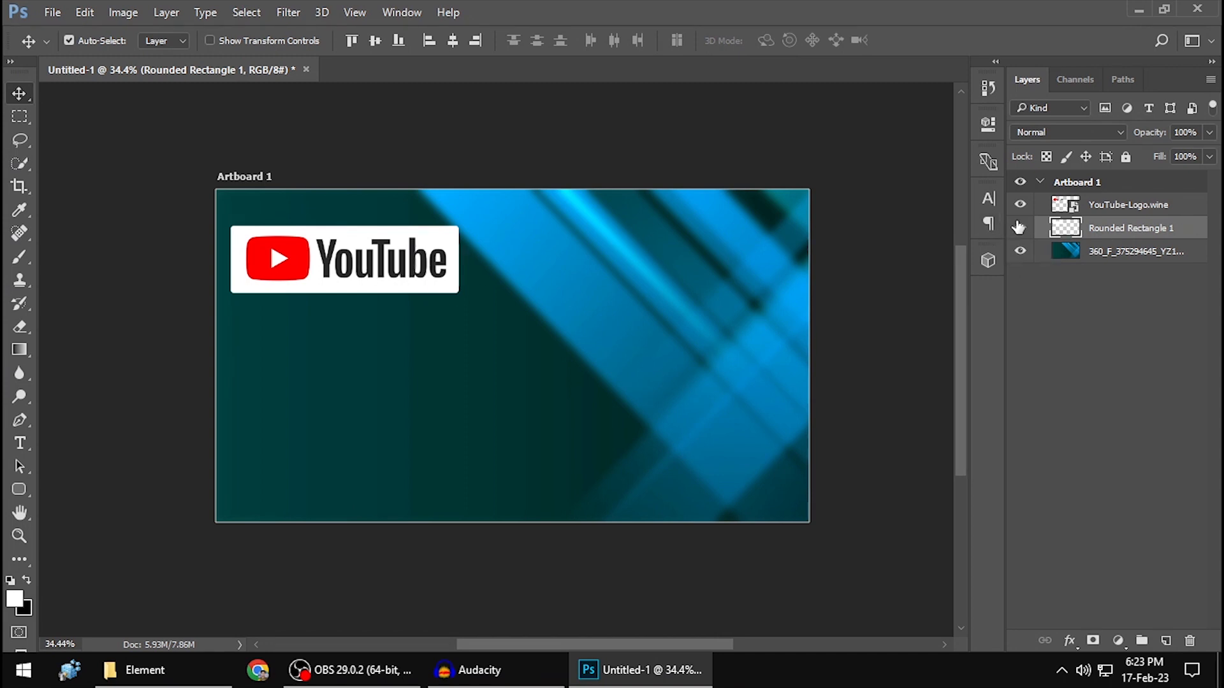
Step: Shrink the white rounded rectangle so that it fits closely around the YouTube logo
{"action": "key", "text": "ctrl+t"}
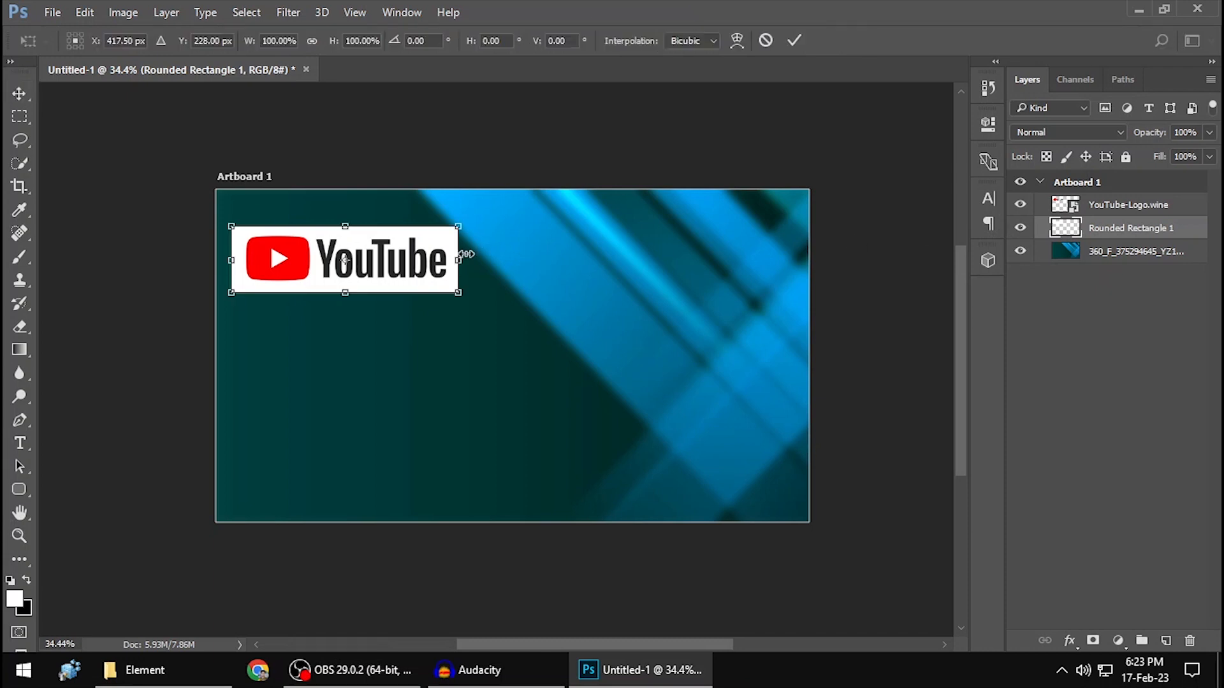
{"action": "scroll", "coordinate": [348, 239], "scroll_direction": "up", "scroll_amount": 10}
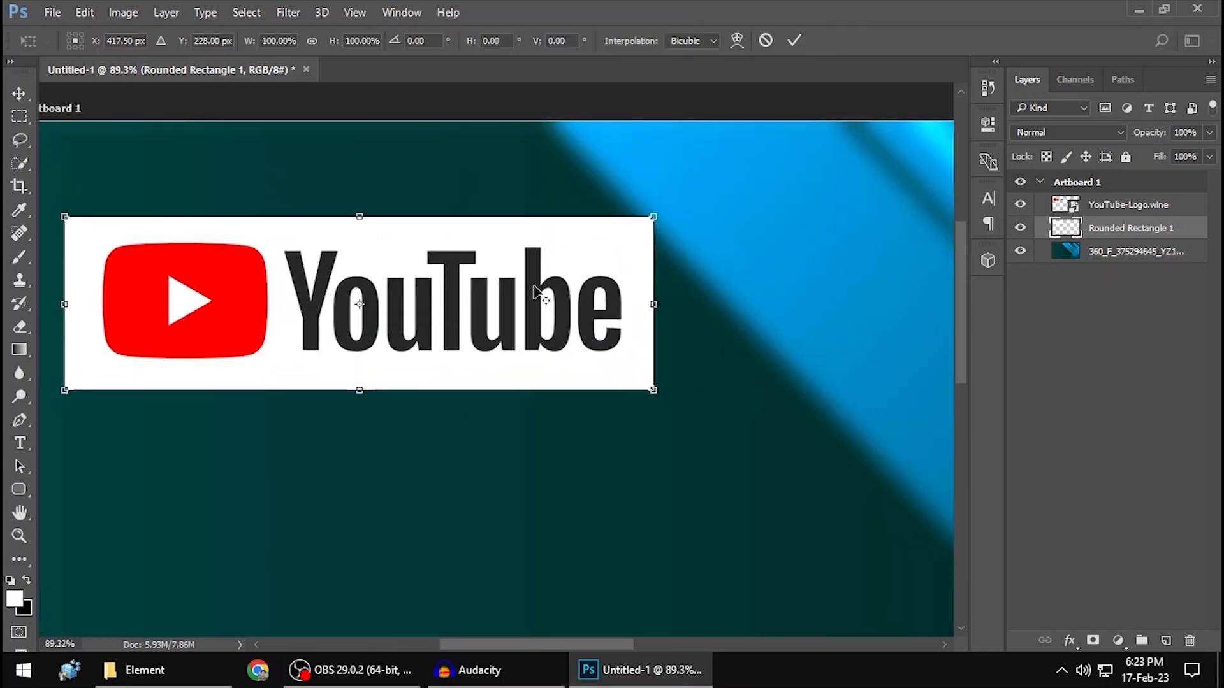
{"action": "left_click_drag", "start_coordinate": [647, 302], "coordinate": [635, 302]}
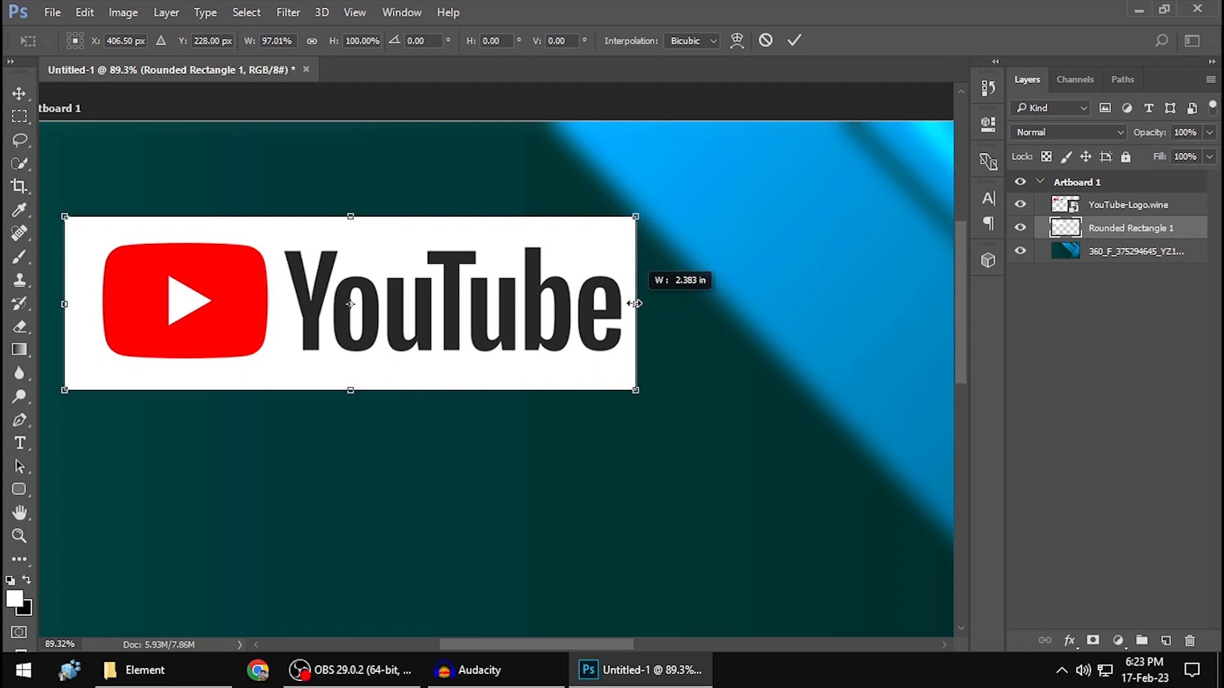
{"action": "key", "text": "Return"}
{"action": "key", "text": "ctrl+0"}
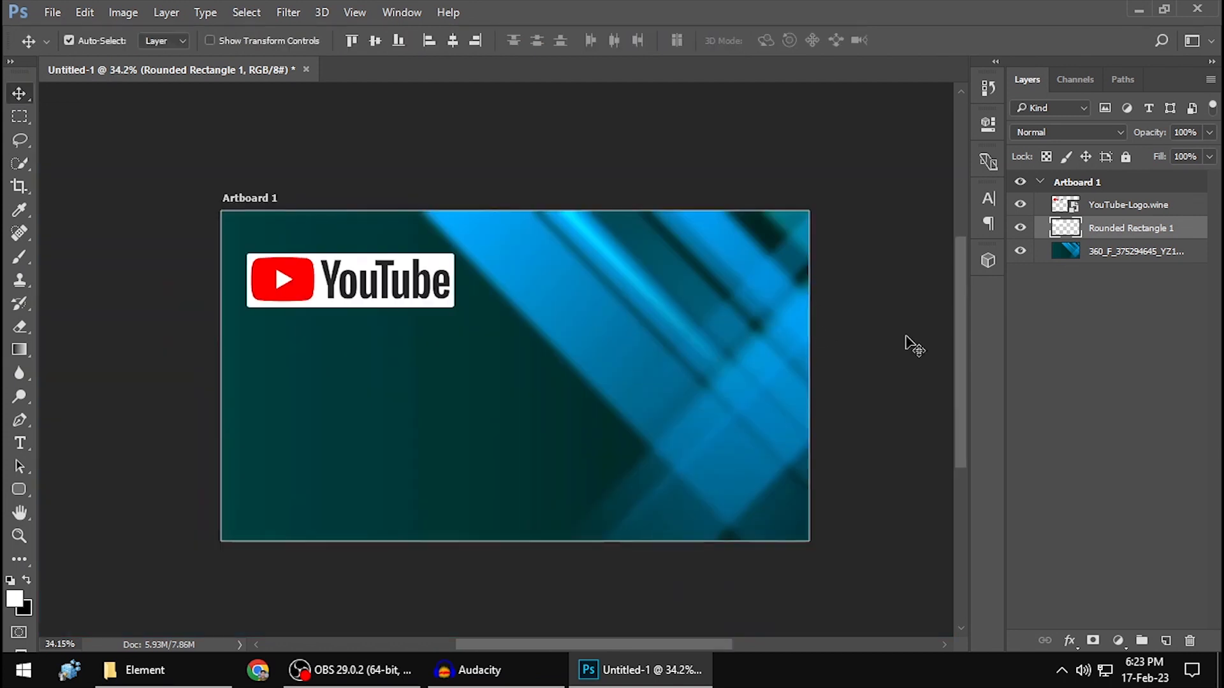
Step: Link the YouTube logo layer and the rounded rectangle layer together
{"action": "left_click", "coordinate": [1183, 377]}
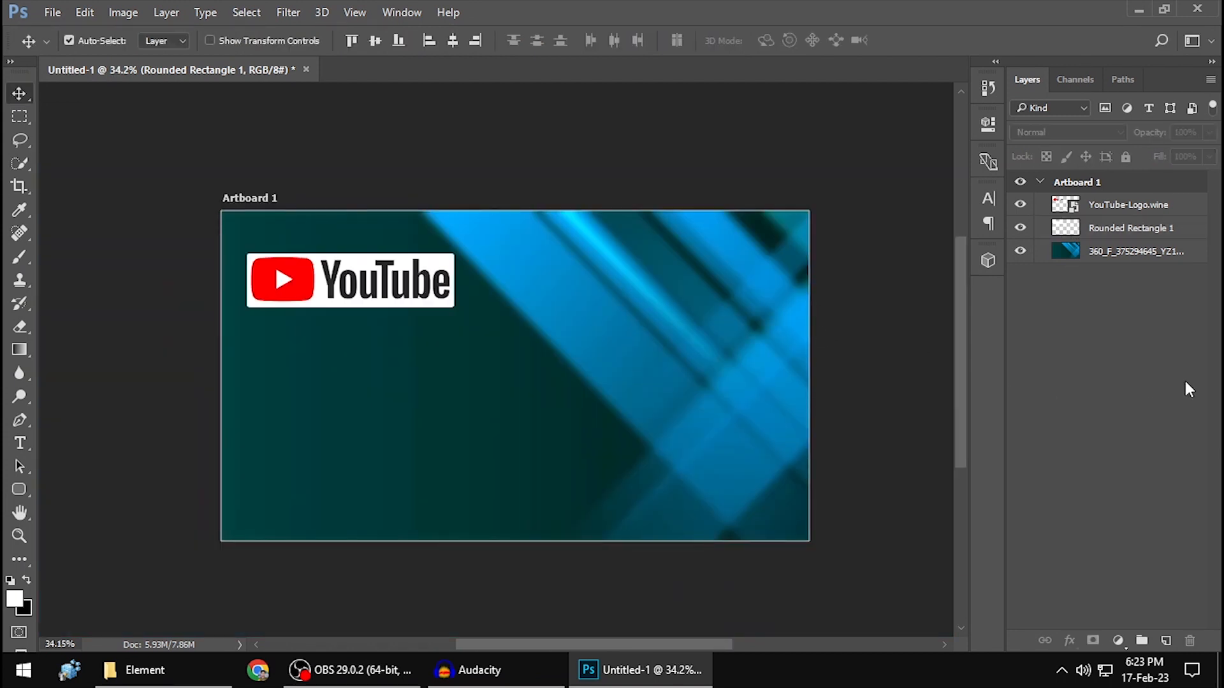
{"action": "left_click", "coordinate": [1135, 212]}
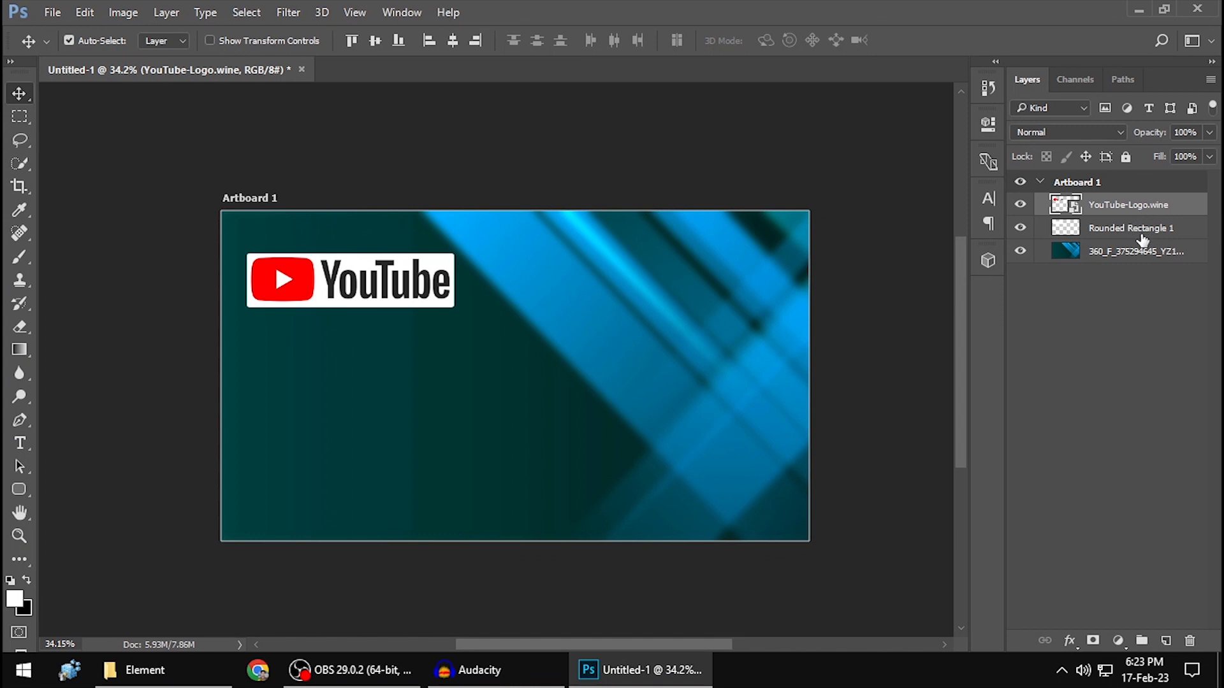
{"action": "left_click", "coordinate": [1143, 230], "text": "shift"}
{"action": "right_click", "coordinate": [1120, 218]}
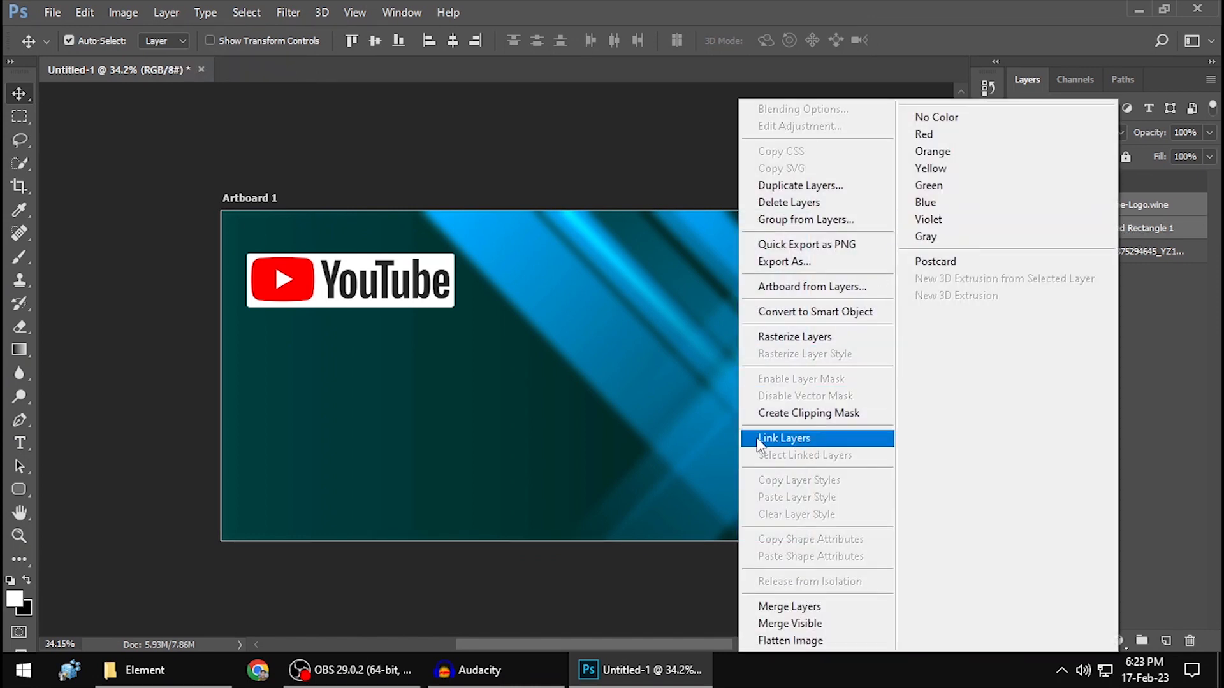
{"action": "left_click", "coordinate": [837, 449]}
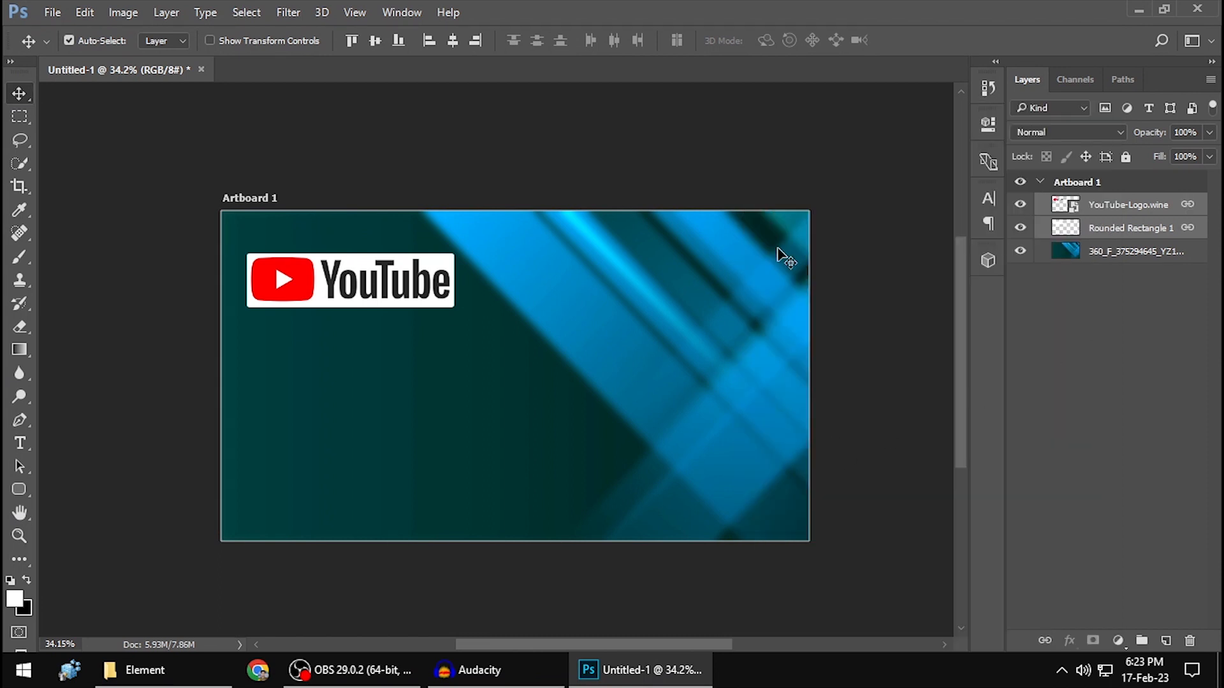
Step: Enlarge the linked logo and rectangle to about 139% width and 156% height, positioned in the artboard's upper-left corner
{"action": "mouse_move", "coordinate": [367, 293]}
{"action": "left_mouse_down"}
{"action": "mouse_move", "coordinate": [512, 306]}
{"action": "mouse_move", "coordinate": [543, 290]}
{"action": "mouse_move", "coordinate": [483, 293]}
{"action": "mouse_move", "coordinate": [363, 331]}
{"action": "mouse_move", "coordinate": [375, 287]}
{"action": "left_mouse_up"}
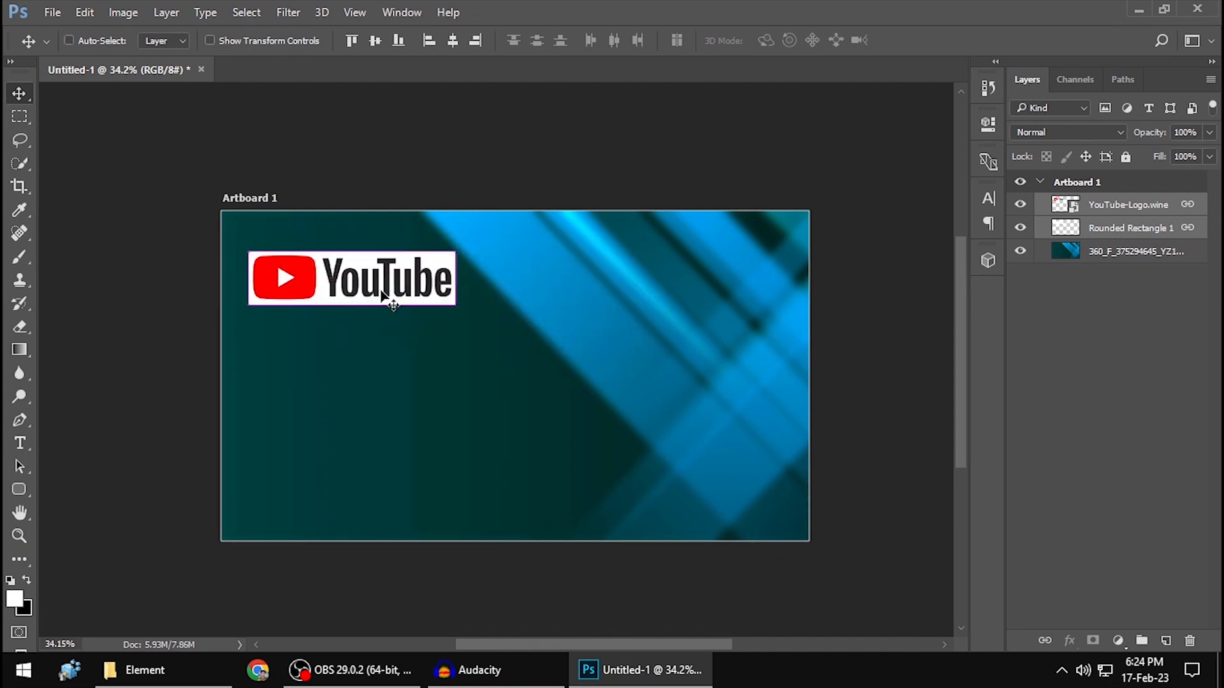
{"action": "key", "text": "ctrl+t"}
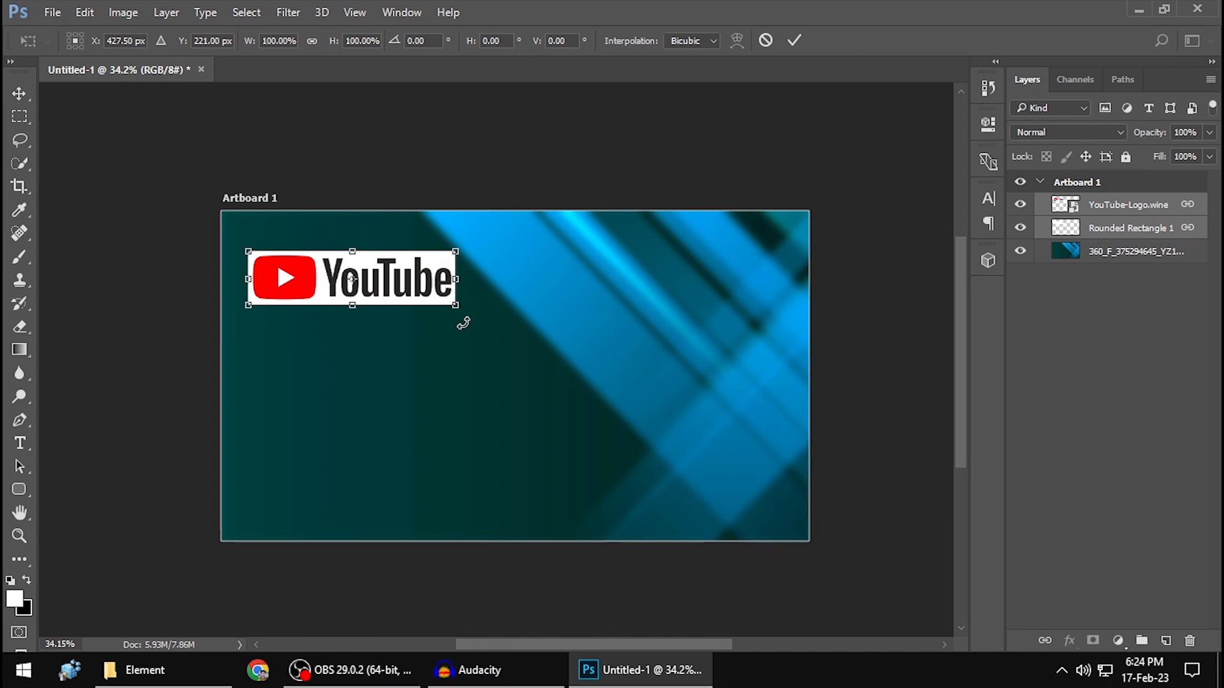
{"action": "left_click_drag", "start_coordinate": [456, 306], "coordinate": [499, 339]}
{"action": "mouse_move", "coordinate": [395, 293]}
{"action": "left_mouse_down"}
{"action": "mouse_move", "coordinate": [424, 278]}
{"action": "mouse_move", "coordinate": [382, 314]}
{"action": "left_mouse_up"}
{"action": "left_click_drag", "start_coordinate": [445, 282], "coordinate": [446, 295]}
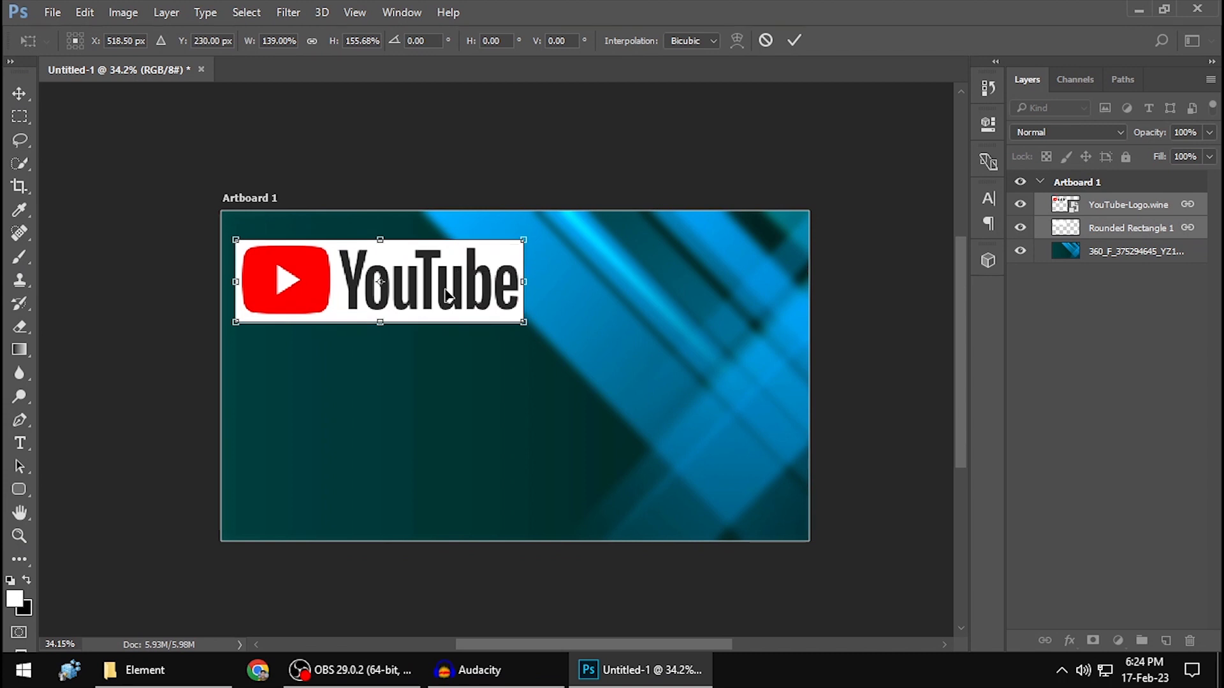
{"action": "key", "text": "Return"}
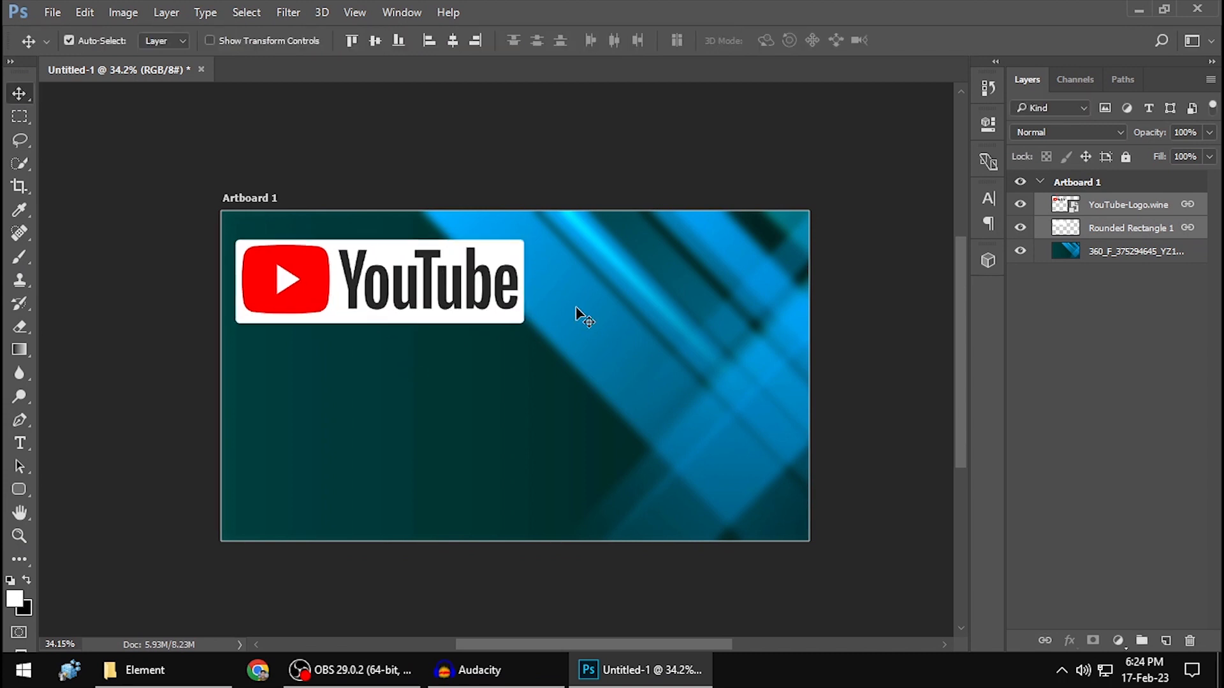
Step: Switch to File Explorer, open the Pictures folder and preview Screenshot (8).png
{"action": "left_click", "coordinate": [171, 677]}
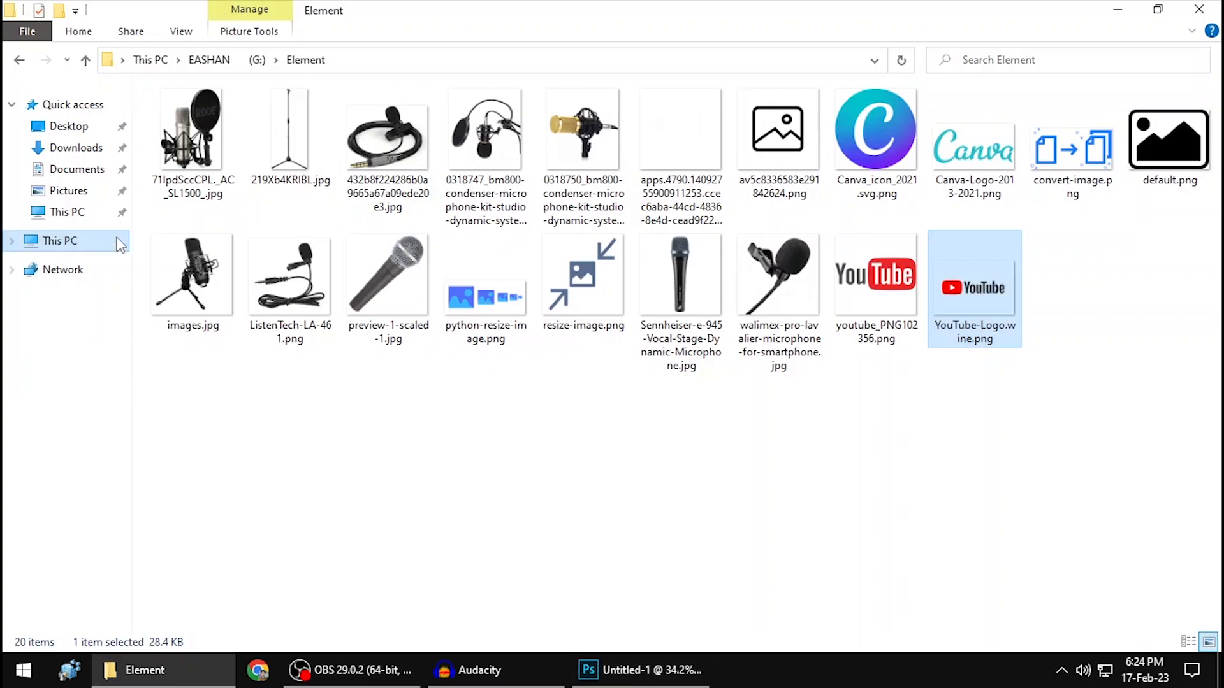
{"action": "left_click", "coordinate": [69, 192]}
{"action": "left_click", "coordinate": [640, 663]}
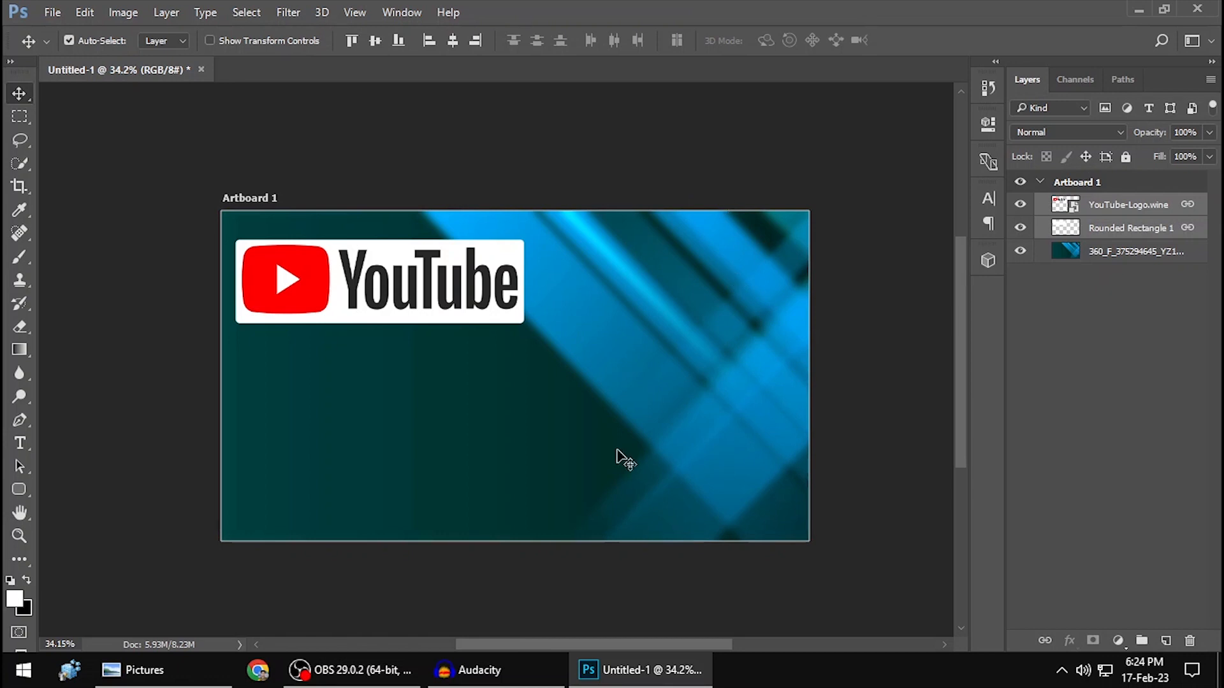
{"action": "left_click", "coordinate": [144, 669]}
{"action": "double_click", "coordinate": [287, 153]}
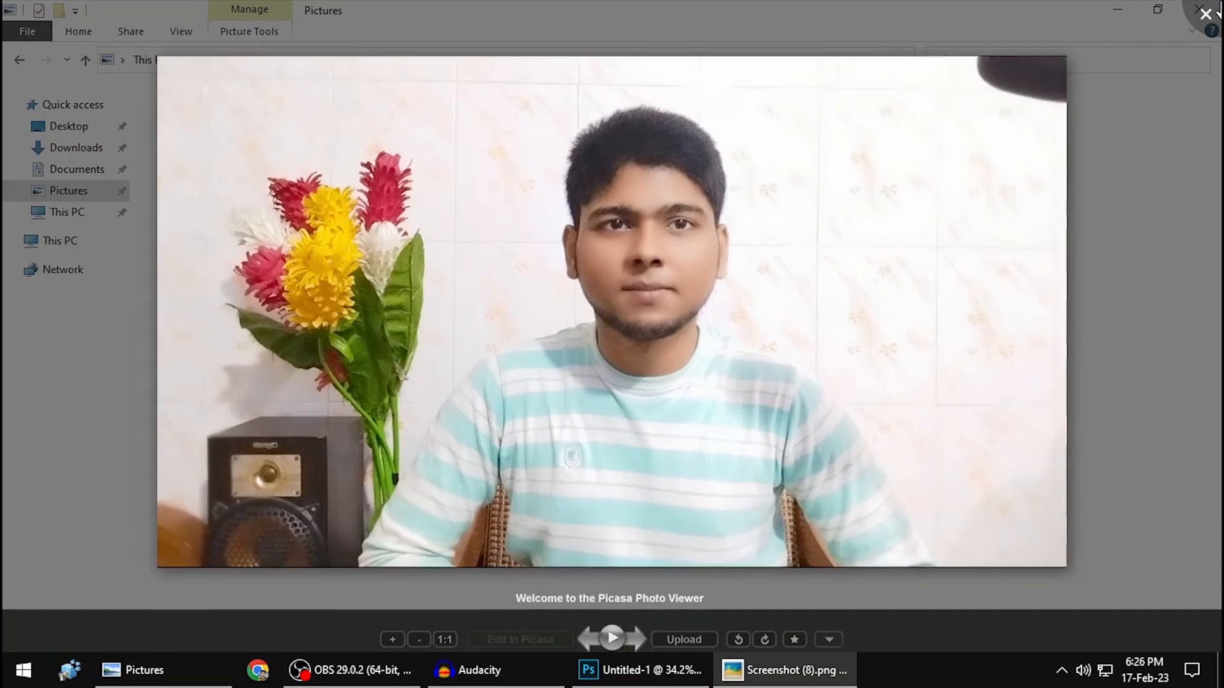
{"action": "left_click", "coordinate": [1214, 11]}
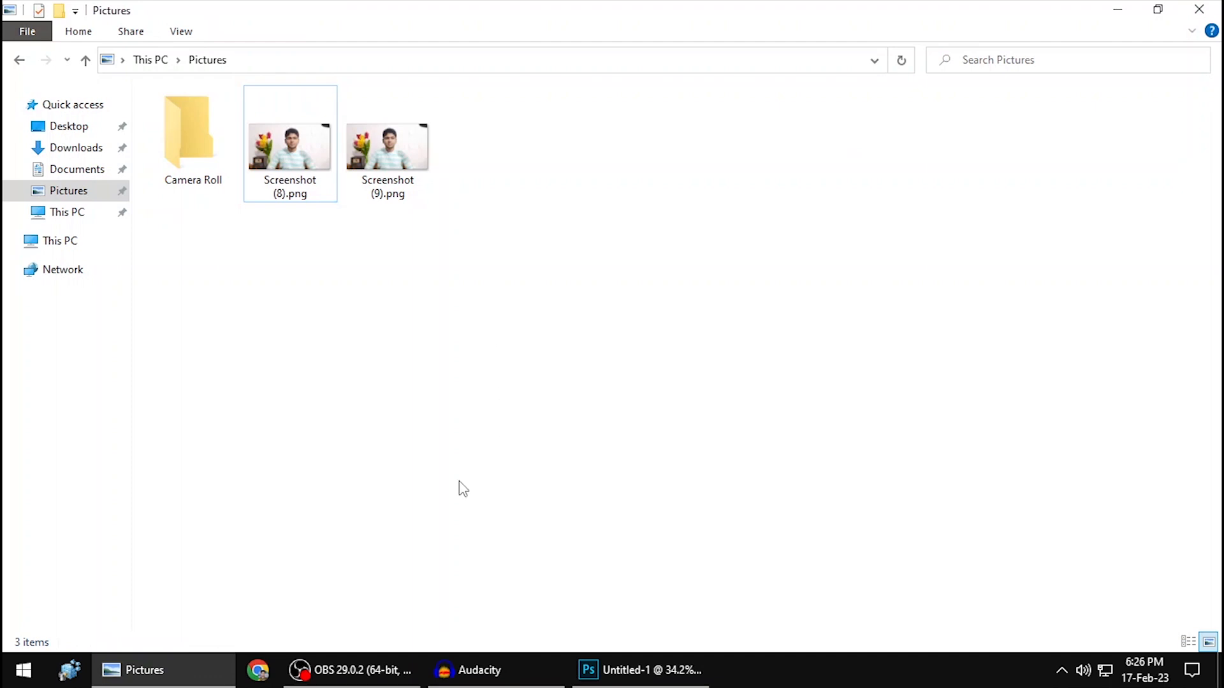
Step: Switch to Chrome, search Google for "bg remove" and open the remove.bg website
{"action": "left_click", "coordinate": [260, 669]}
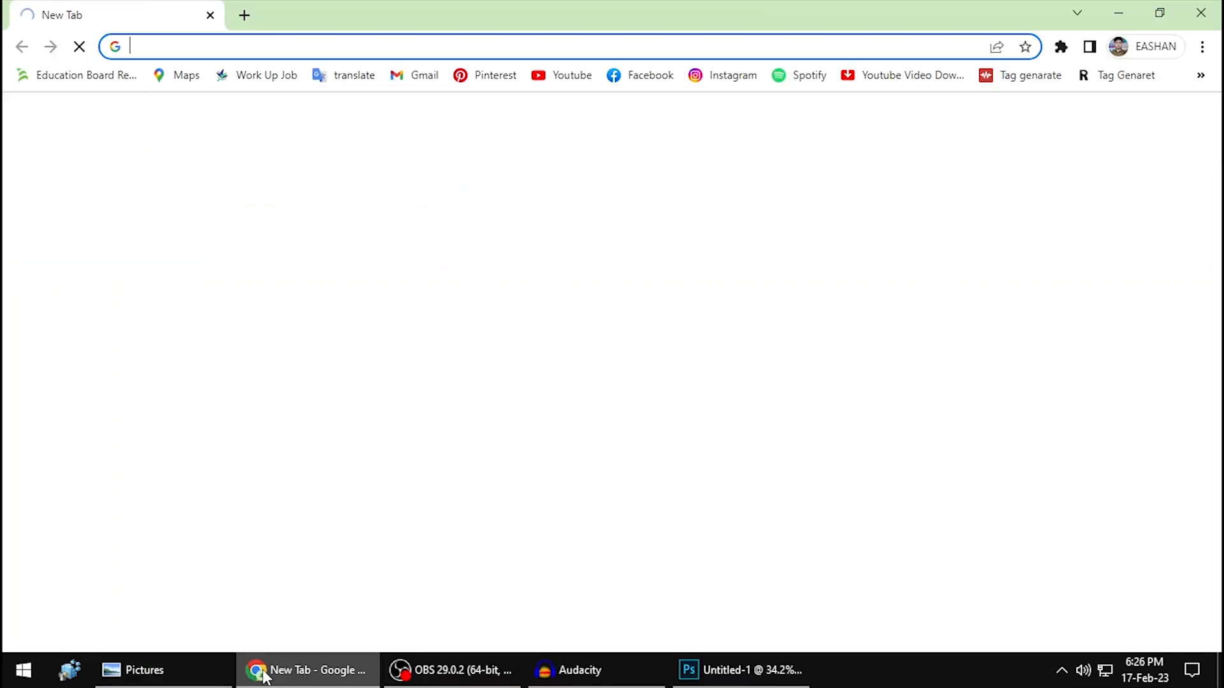
{"action": "left_click", "coordinate": [225, 44]}
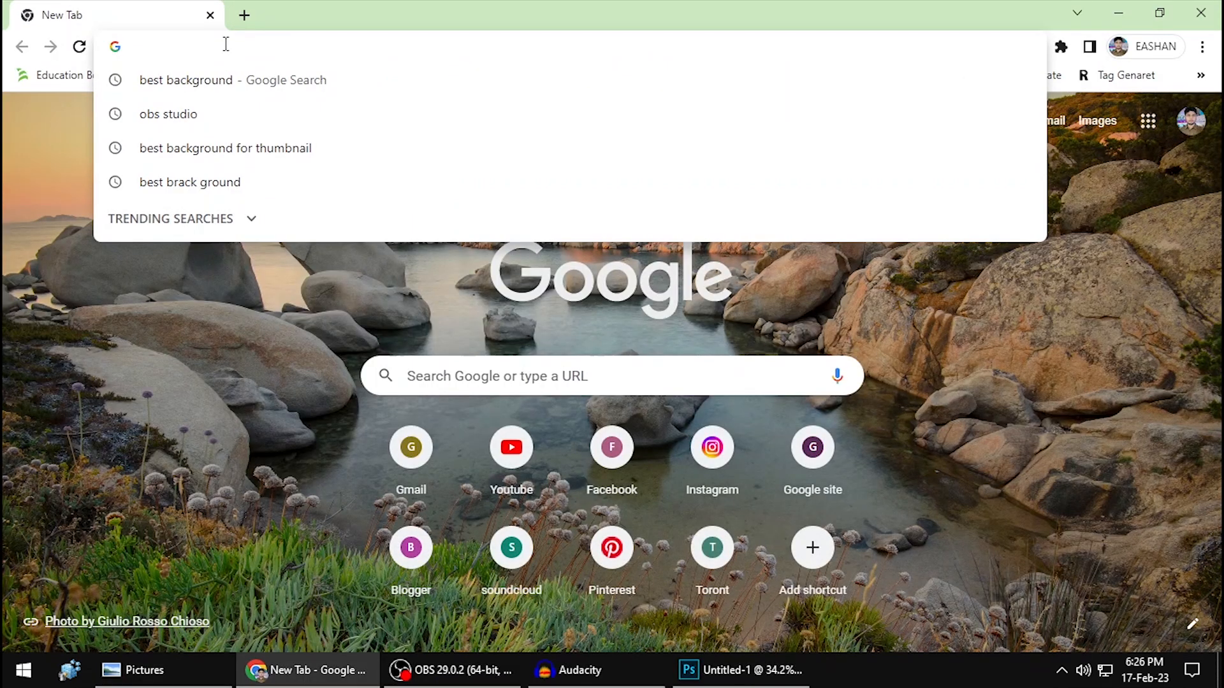
{"action": "type", "text": "bg"}
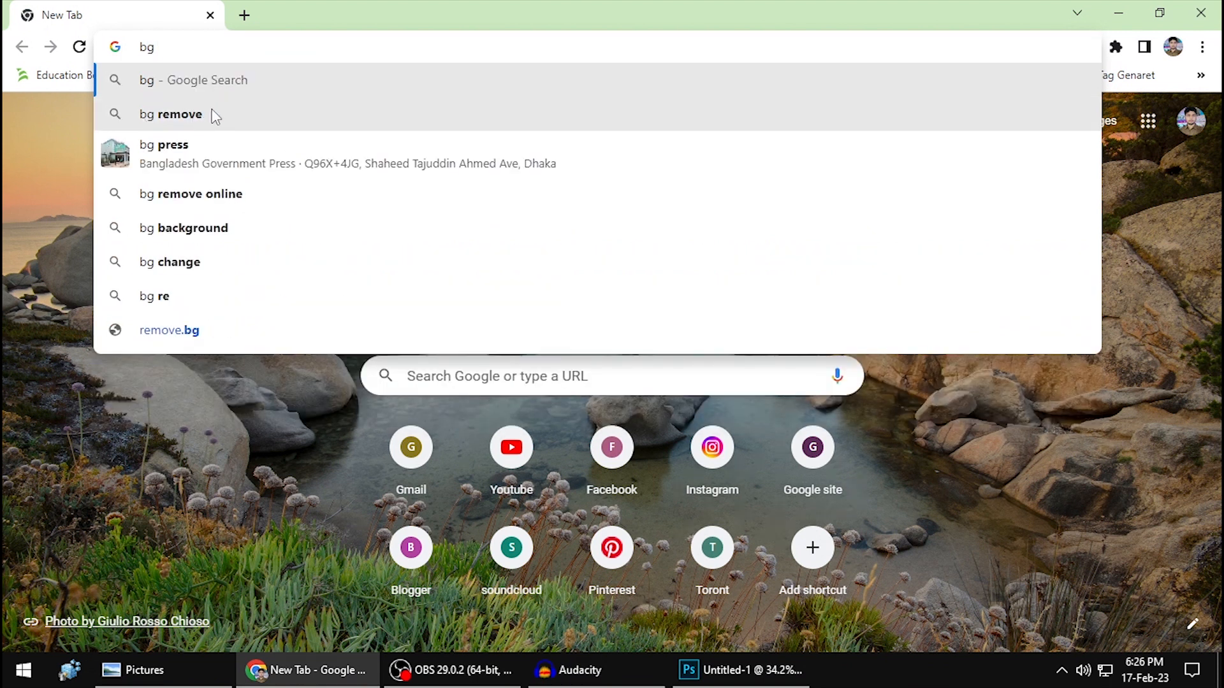
{"action": "left_click", "coordinate": [213, 120]}
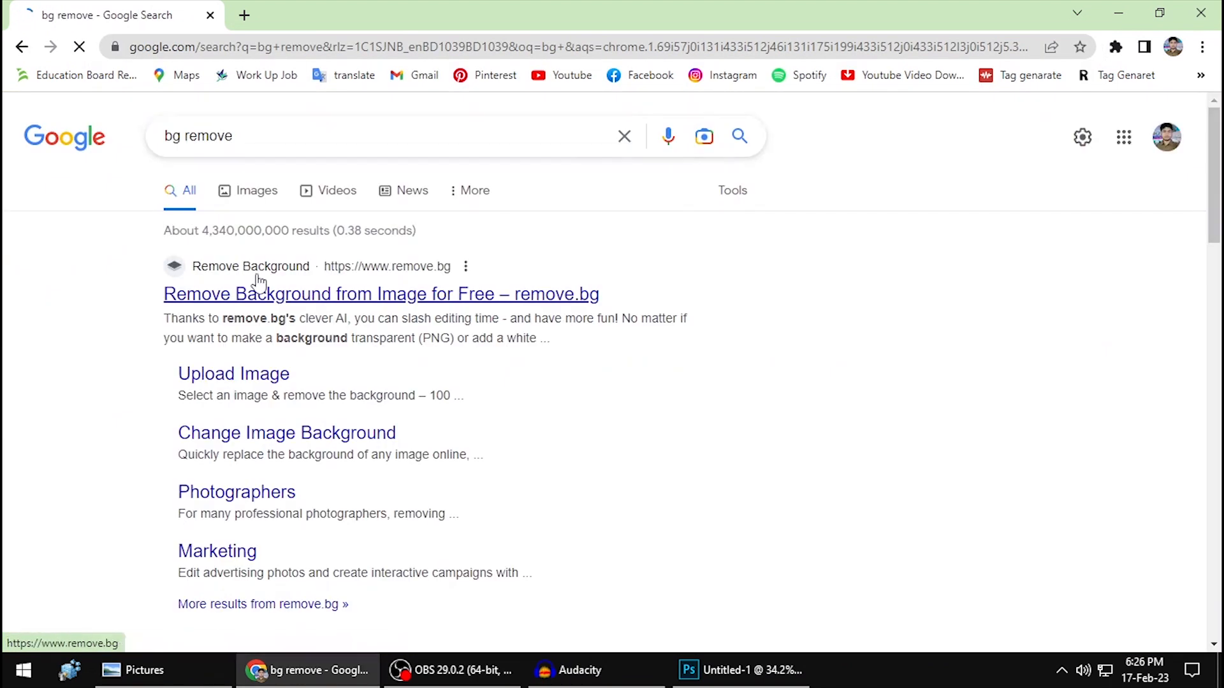
{"action": "left_click", "coordinate": [389, 285]}
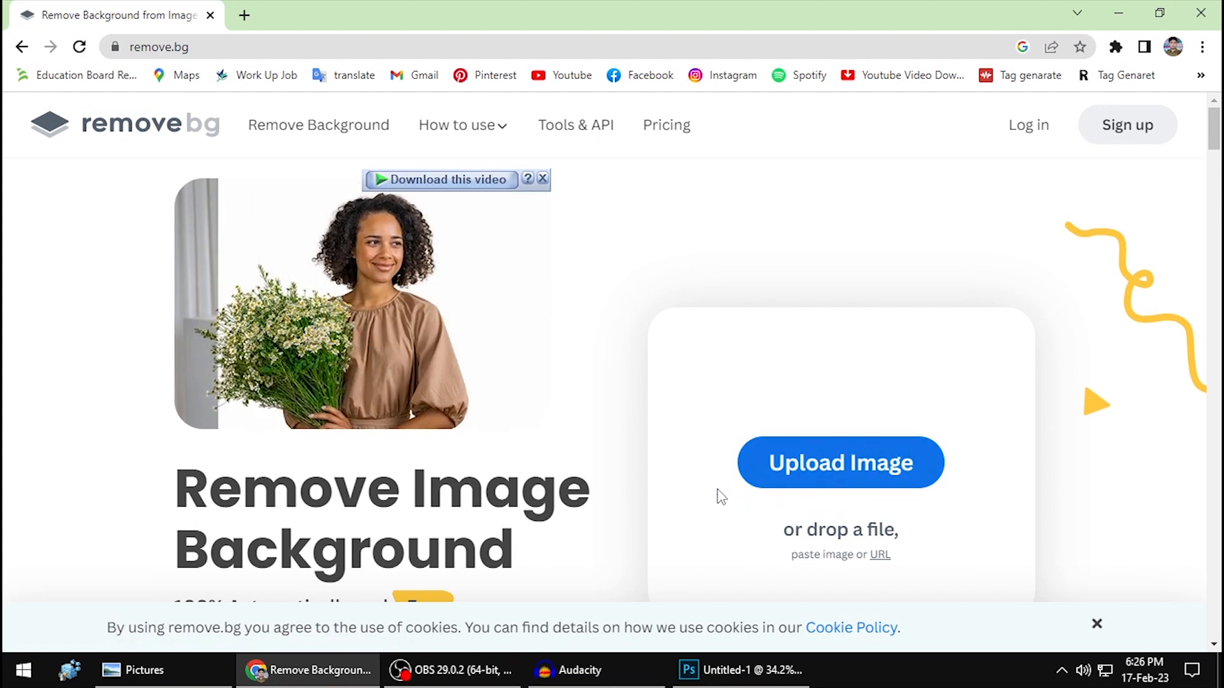
Step: Upload Screenshot (8).png from the Pictures folder to remove.bg and download the standard-resolution cutout with the background removed
{"action": "left_click", "coordinate": [137, 669]}
{"action": "left_click_drag", "start_coordinate": [285, 181], "coordinate": [869, 381]}
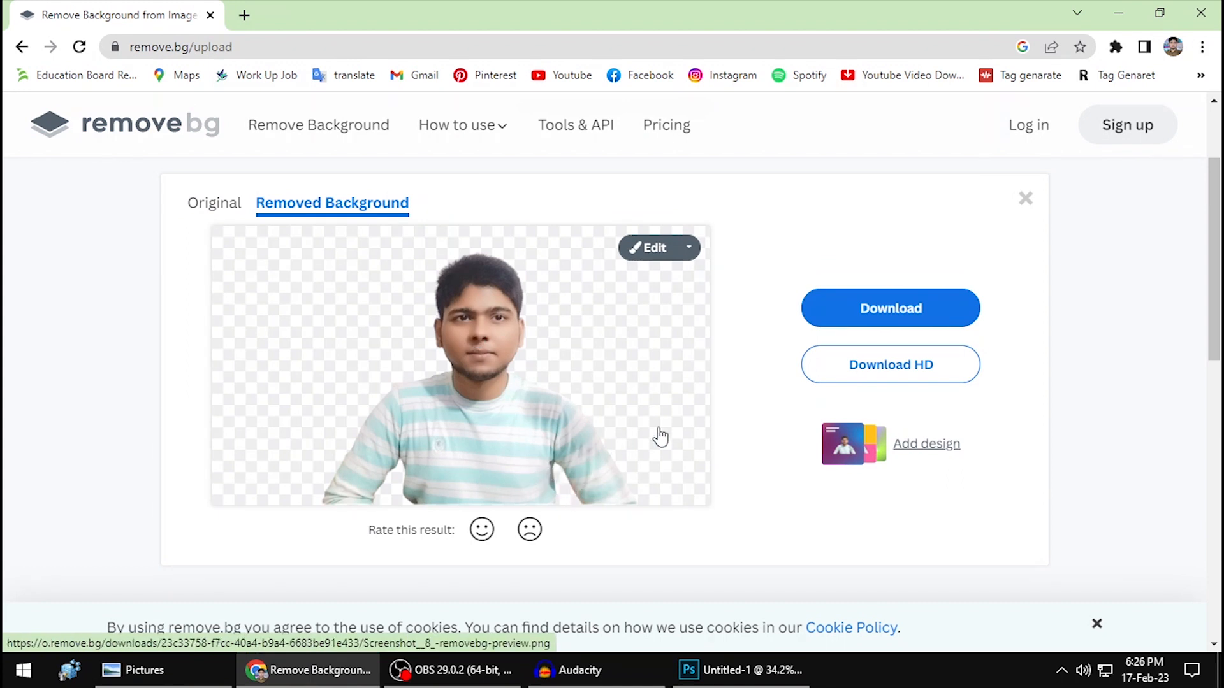
{"action": "left_click", "coordinate": [905, 309]}
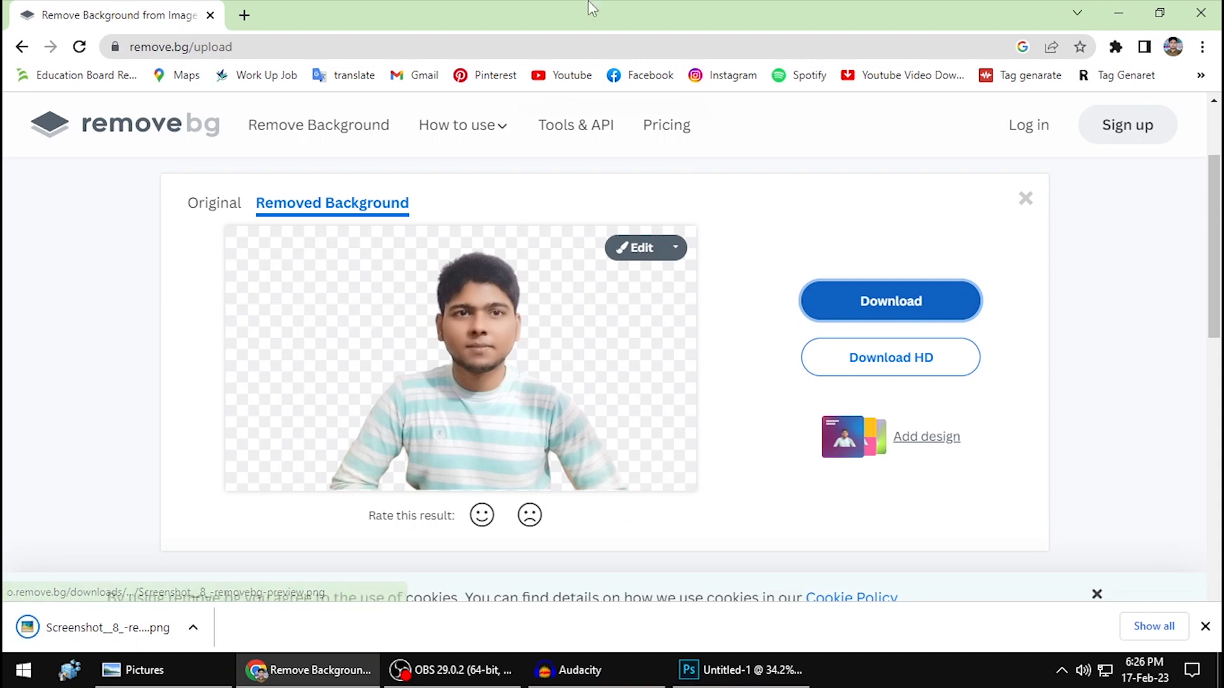
Step: Close Chrome, open the Downloads folder in File Explorer and place Screenshot__8_-removebg-preview.png onto the Photoshop artboard
{"action": "left_click", "coordinate": [1214, 9]}
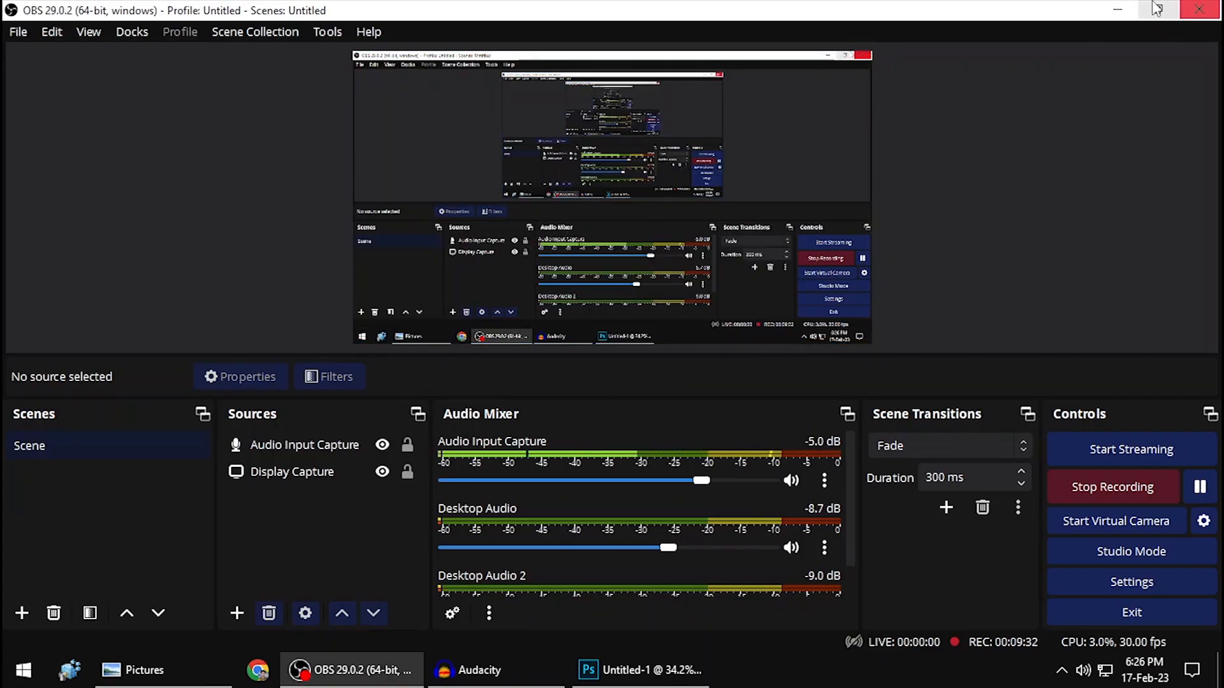
{"action": "left_click", "coordinate": [1151, 9]}
{"action": "left_click", "coordinate": [67, 146]}
{"action": "left_click", "coordinate": [1101, 520]}
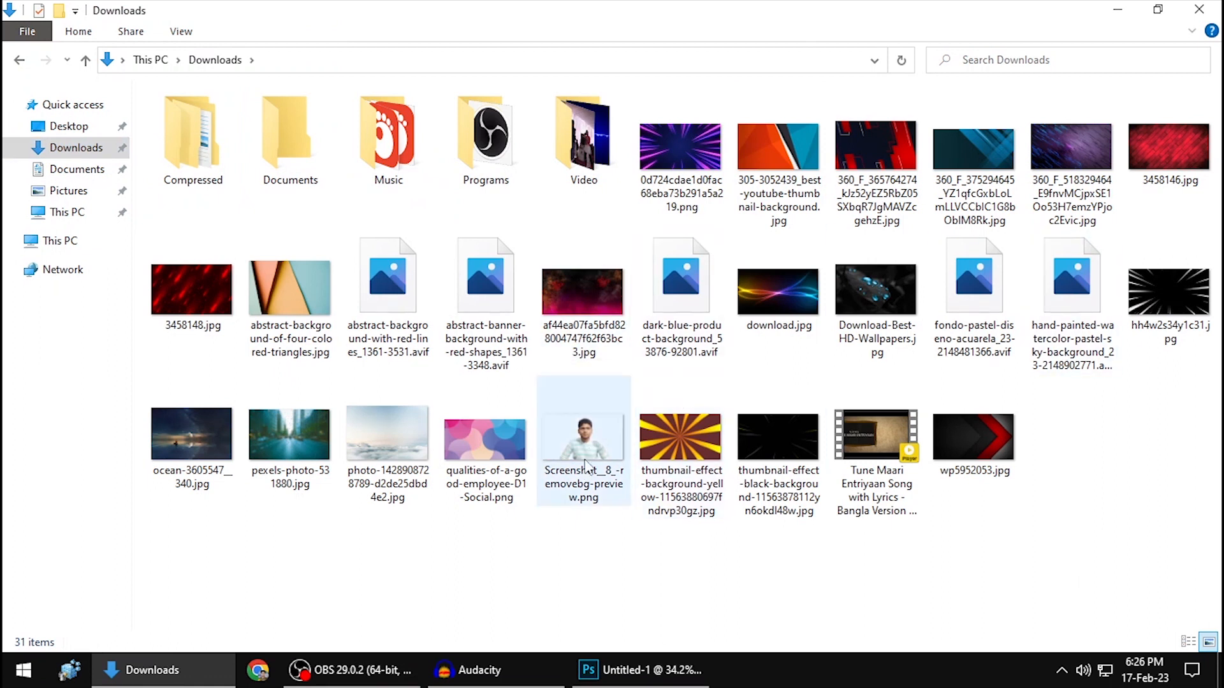
{"action": "left_click_drag", "start_coordinate": [586, 467], "coordinate": [576, 364]}
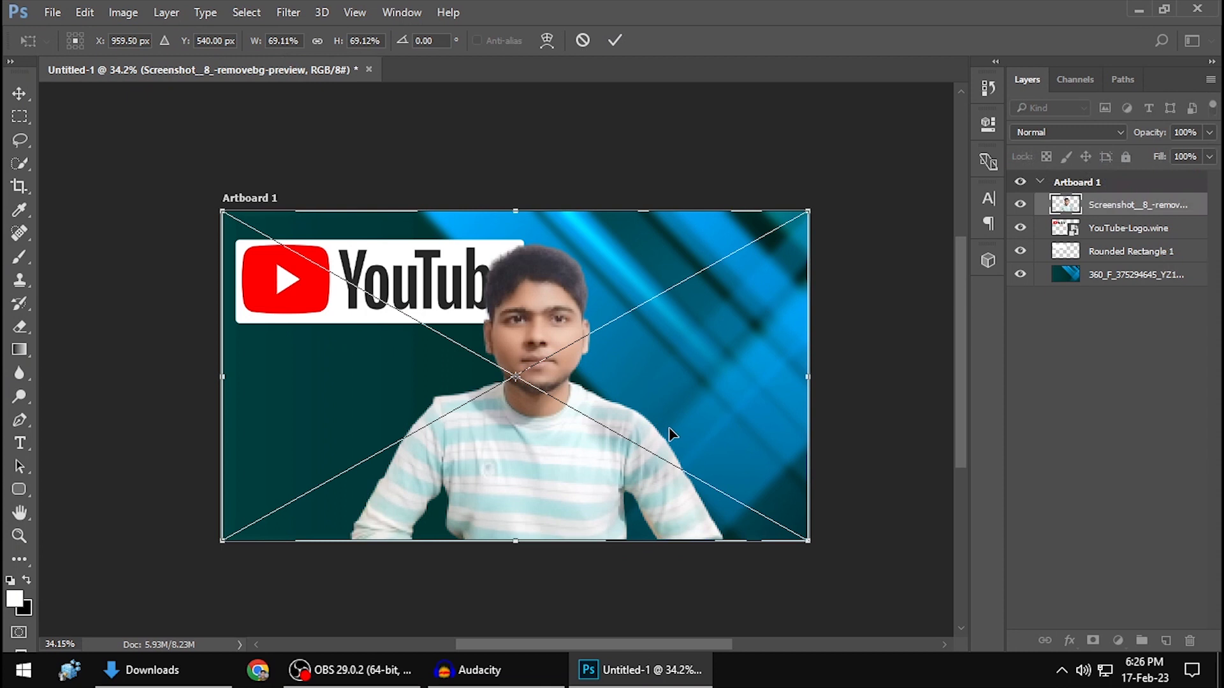
Step: Enlarge the placed portrait to about 83% and position it on the artboard's right side, clear of the YouTube logo
{"action": "left_click_drag", "start_coordinate": [807, 542], "coordinate": [866, 573]}
{"action": "left_click_drag", "start_coordinate": [623, 510], "coordinate": [705, 496]}
{"action": "mouse_move", "coordinate": [738, 390]}
{"action": "left_mouse_down"}
{"action": "mouse_move", "coordinate": [735, 376]}
{"action": "mouse_move", "coordinate": [735, 395]}
{"action": "left_mouse_up"}
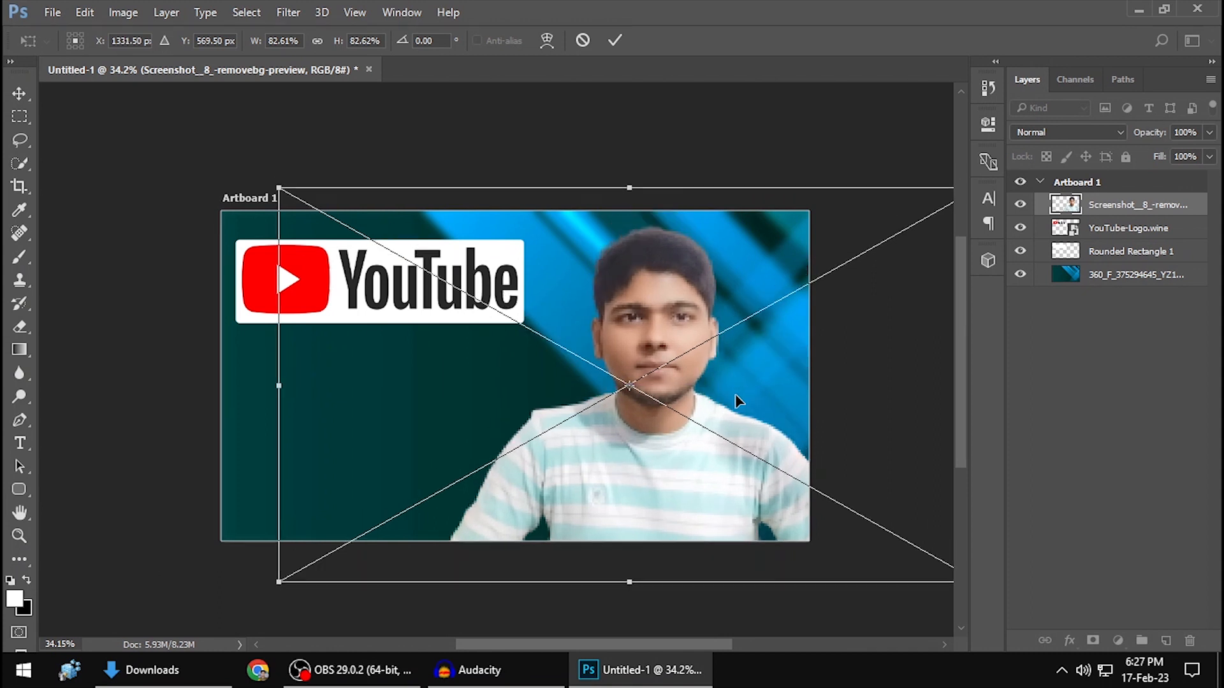
Step: Select a rectangular area over the shirt's right-hand shoulder and feather the selection by 10 pixels
{"action": "key", "text": "w"}
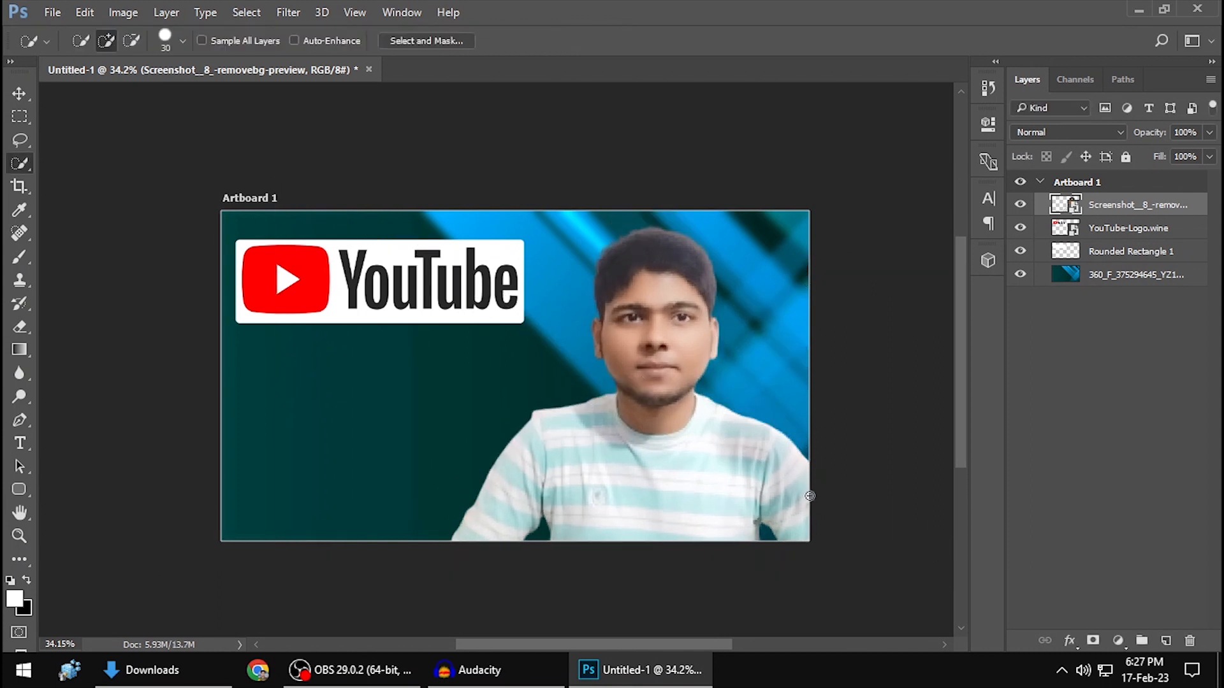
{"action": "scroll", "coordinate": [810, 493], "scroll_direction": "up", "scroll_amount": 2}
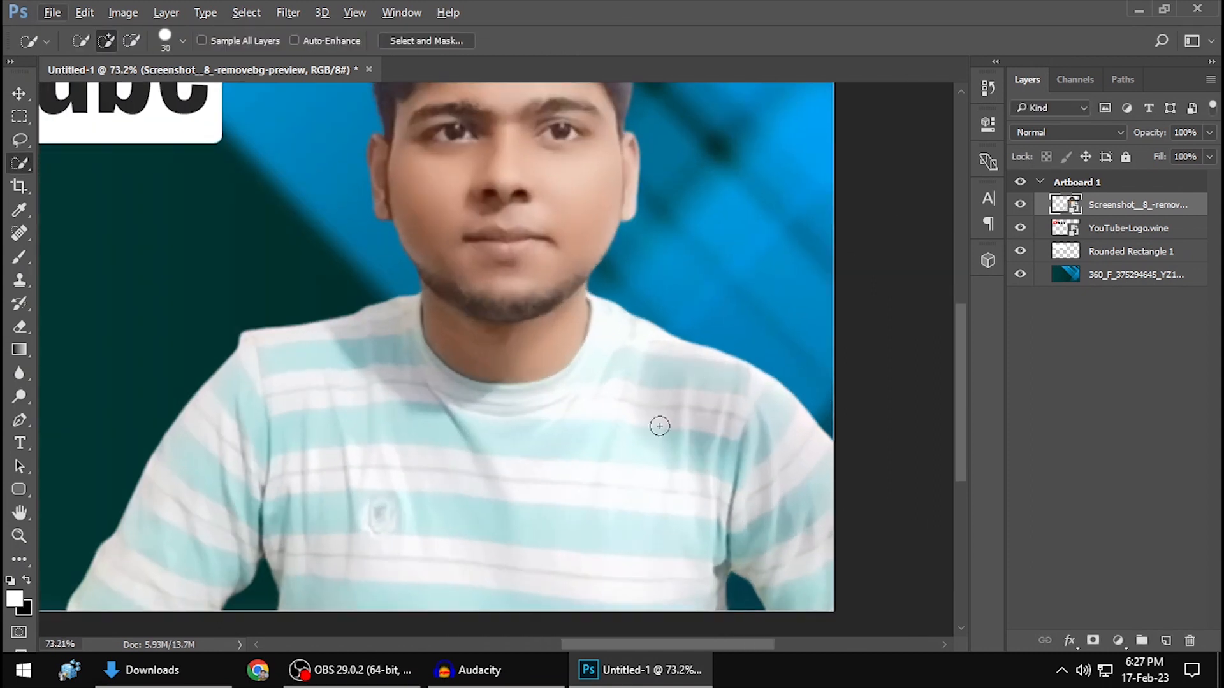
{"action": "right_click", "coordinate": [20, 116]}
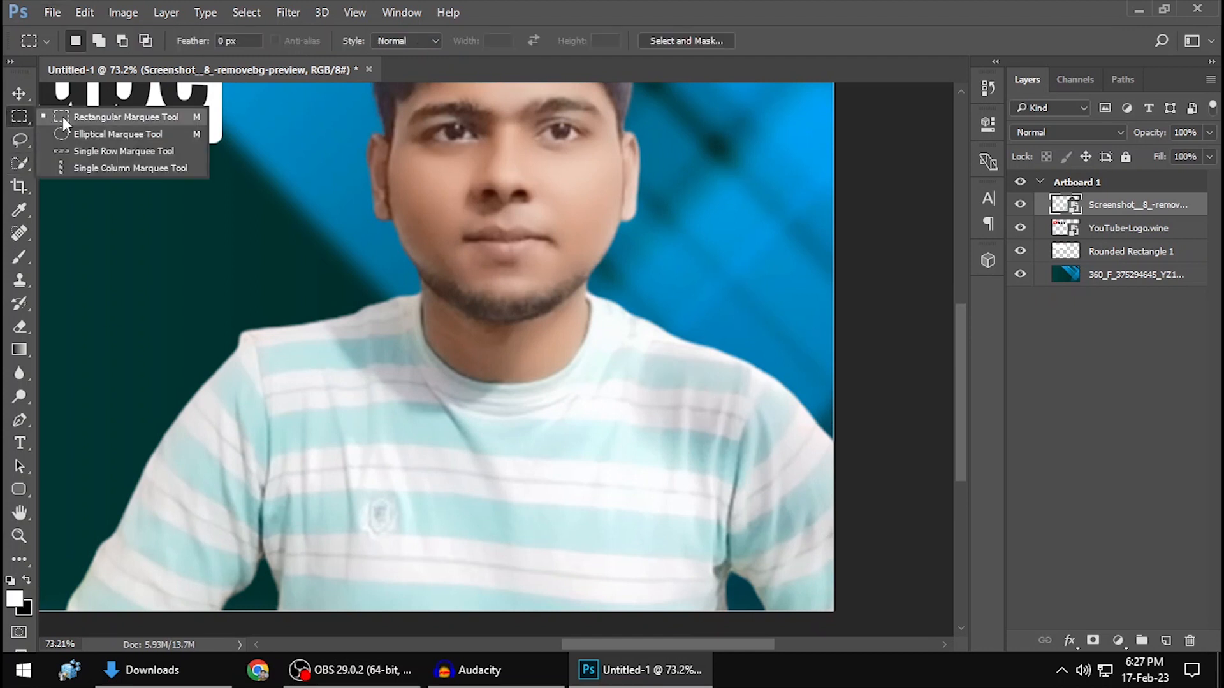
{"action": "left_click", "coordinate": [144, 118]}
{"action": "left_click_drag", "start_coordinate": [614, 318], "coordinate": [786, 509]}
{"action": "mouse_move", "coordinate": [727, 427]}
{"action": "left_mouse_down"}
{"action": "mouse_move", "coordinate": [724, 407]}
{"action": "mouse_move", "coordinate": [725, 425]}
{"action": "left_mouse_up"}
{"action": "right_click", "coordinate": [678, 376]}
{"action": "left_click", "coordinate": [739, 326]}
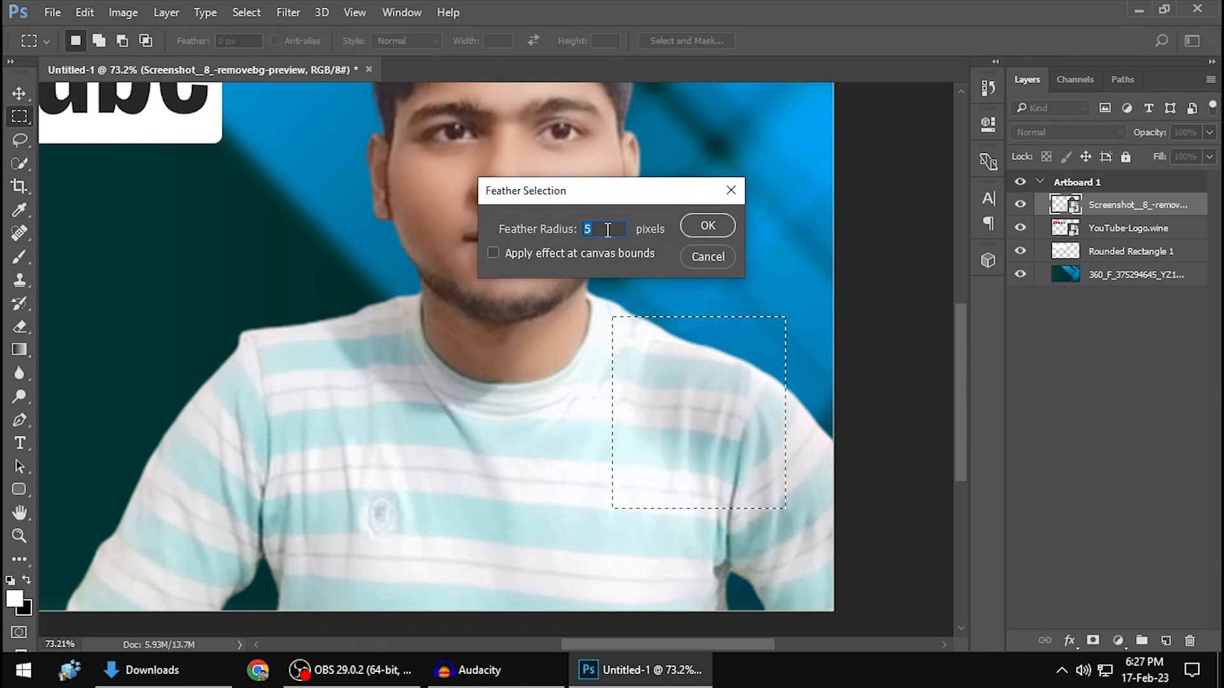
{"action": "type", "text": "10"}
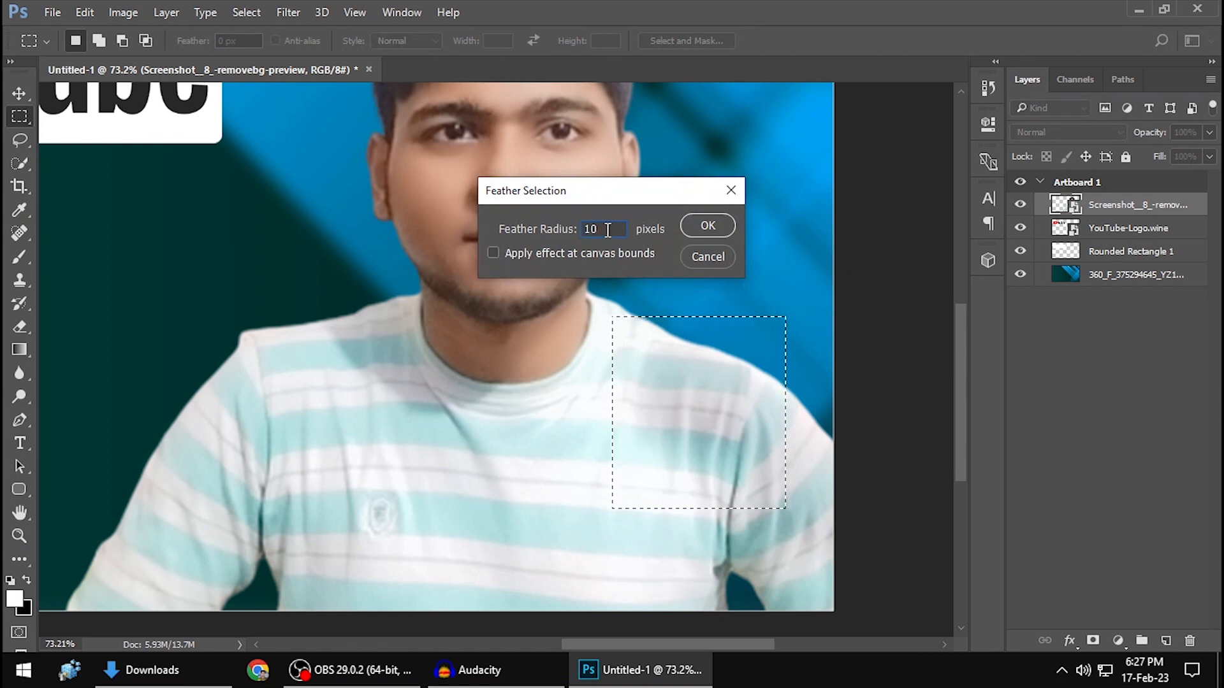
{"action": "left_click", "coordinate": [714, 225]}
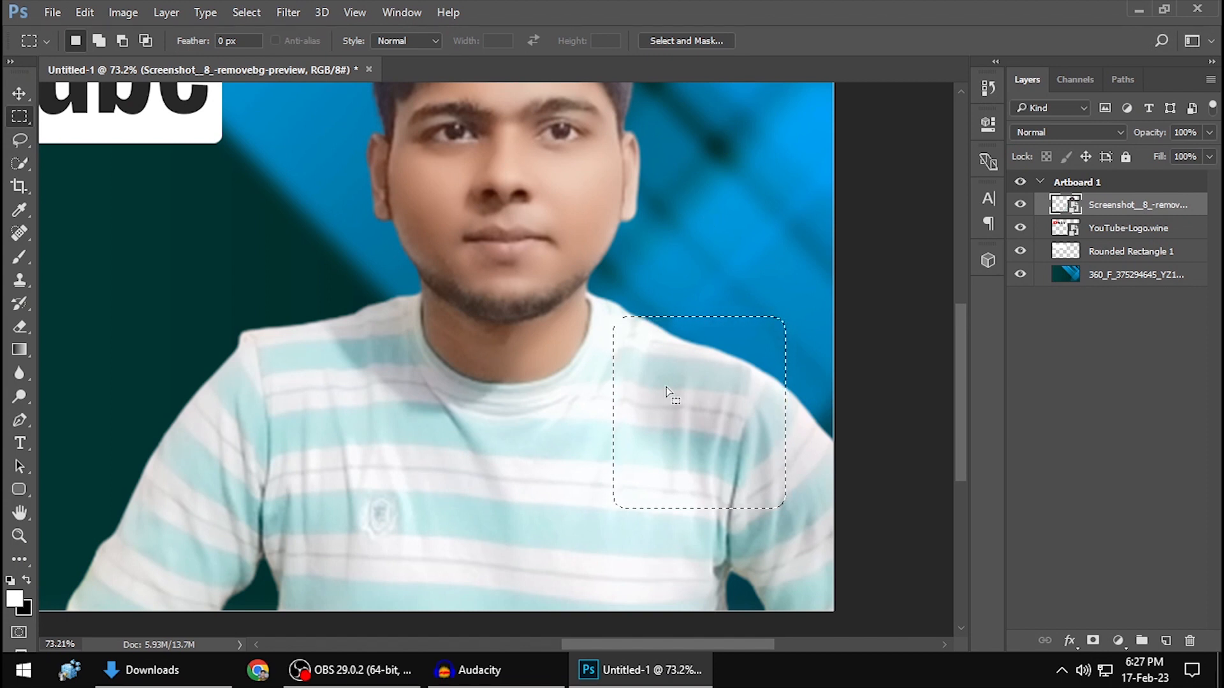
Step: Brighten the selected shoulder area with Levels, using a midtone input of 1.65 and a white input of 227
{"action": "key", "text": "ctrl+l"}
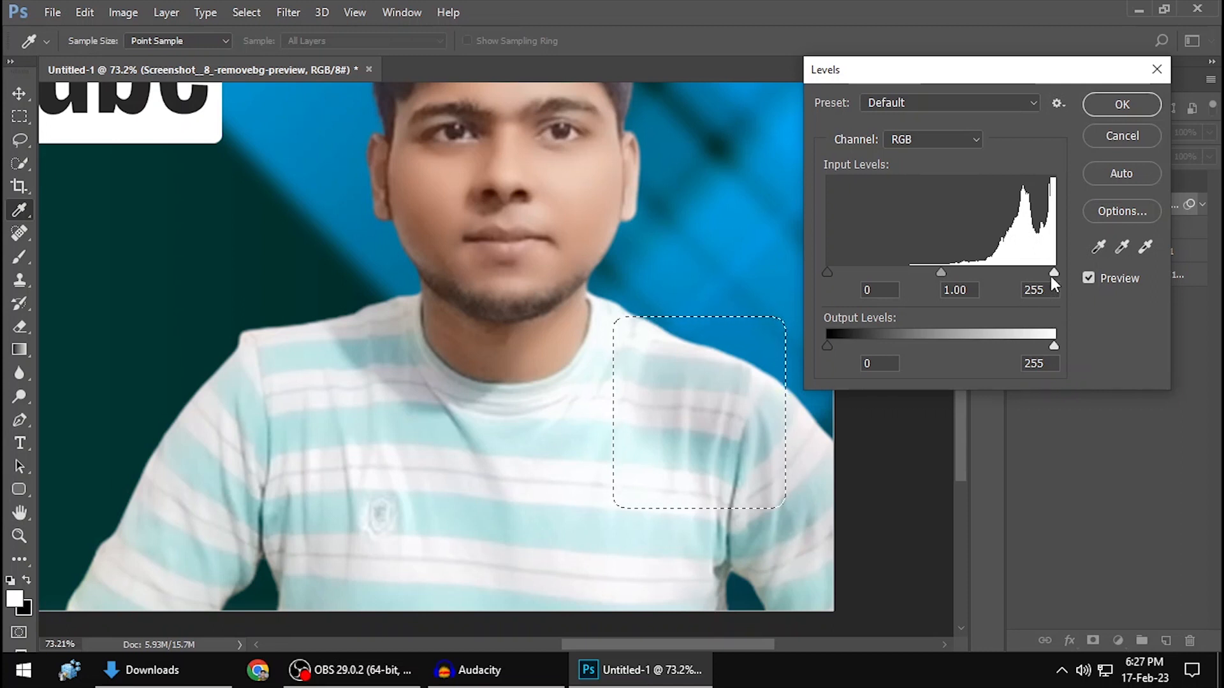
{"action": "mouse_move", "coordinate": [1052, 273]}
{"action": "left_mouse_down"}
{"action": "mouse_move", "coordinate": [1021, 269]}
{"action": "mouse_move", "coordinate": [1030, 275]}
{"action": "left_mouse_up"}
{"action": "left_click_drag", "start_coordinate": [927, 273], "coordinate": [901, 276]}
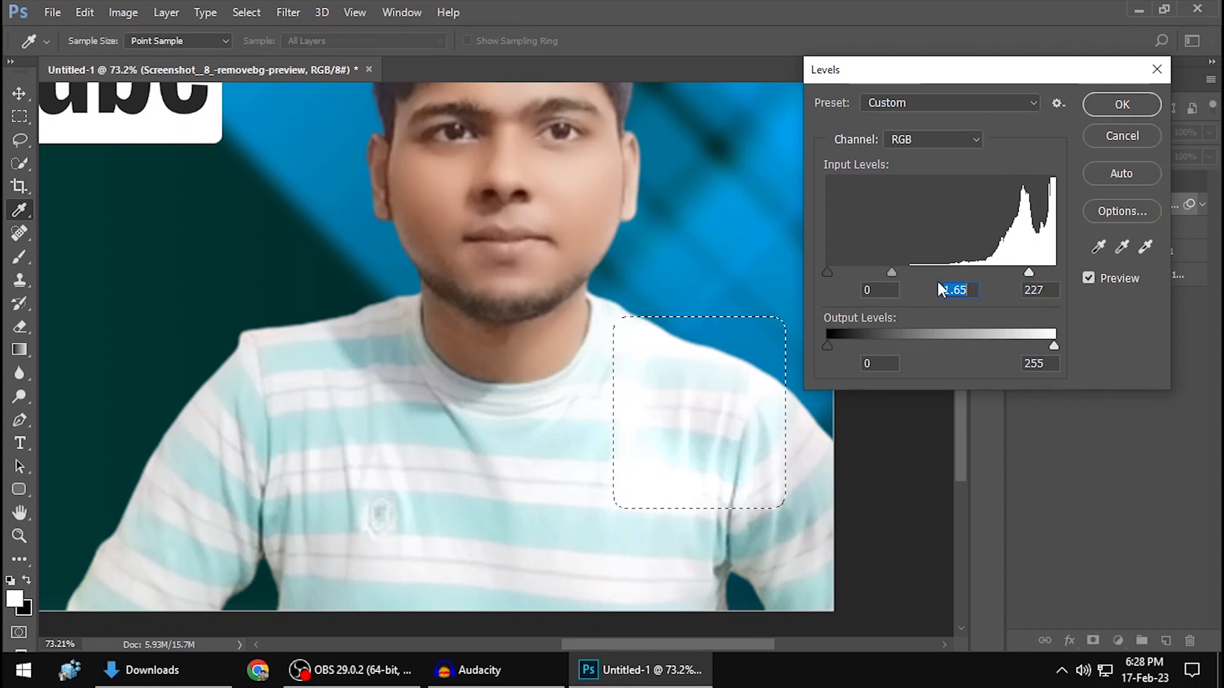
{"action": "key", "text": "Return"}
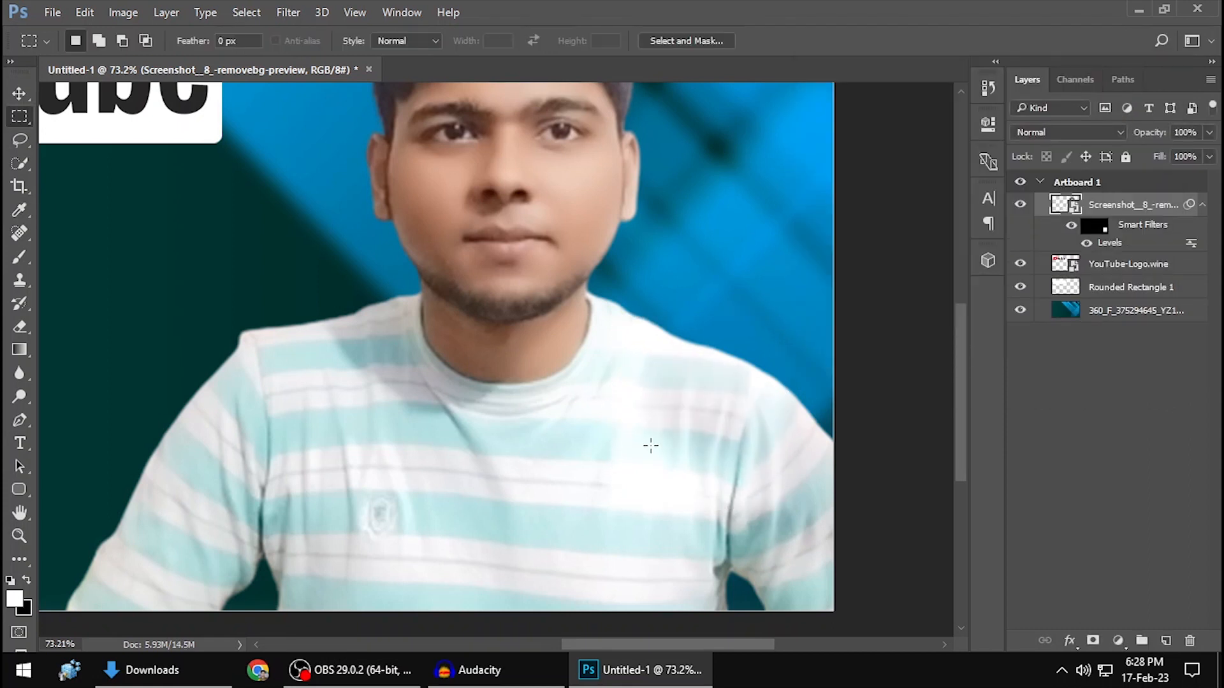
Step: Rasterize the portrait layer so the Levels filter is merged into it
{"action": "scroll", "coordinate": [650, 445], "scroll_direction": "down", "scroll_amount": 6}
{"action": "scroll", "coordinate": [633, 431], "scroll_direction": "up", "scroll_amount": 1}
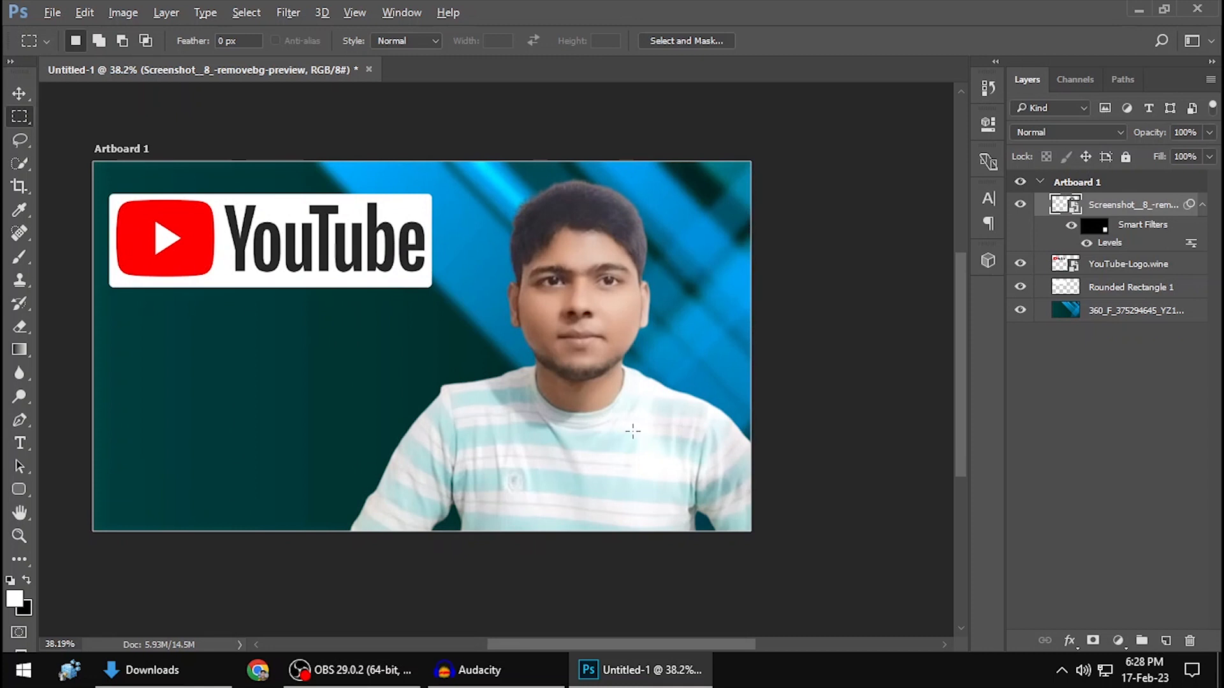
{"action": "scroll", "coordinate": [638, 437], "scroll_direction": "down", "scroll_amount": 1}
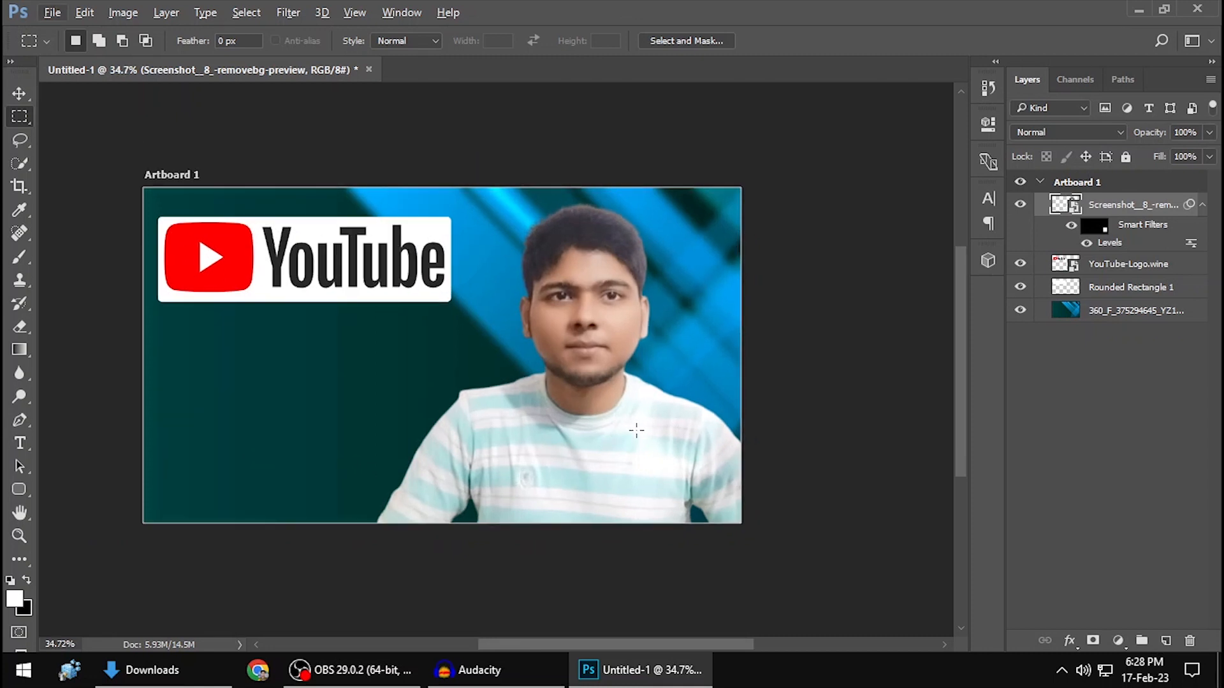
{"action": "key", "text": "v"}
{"action": "right_click", "coordinate": [1118, 204]}
{"action": "left_click", "coordinate": [777, 395]}
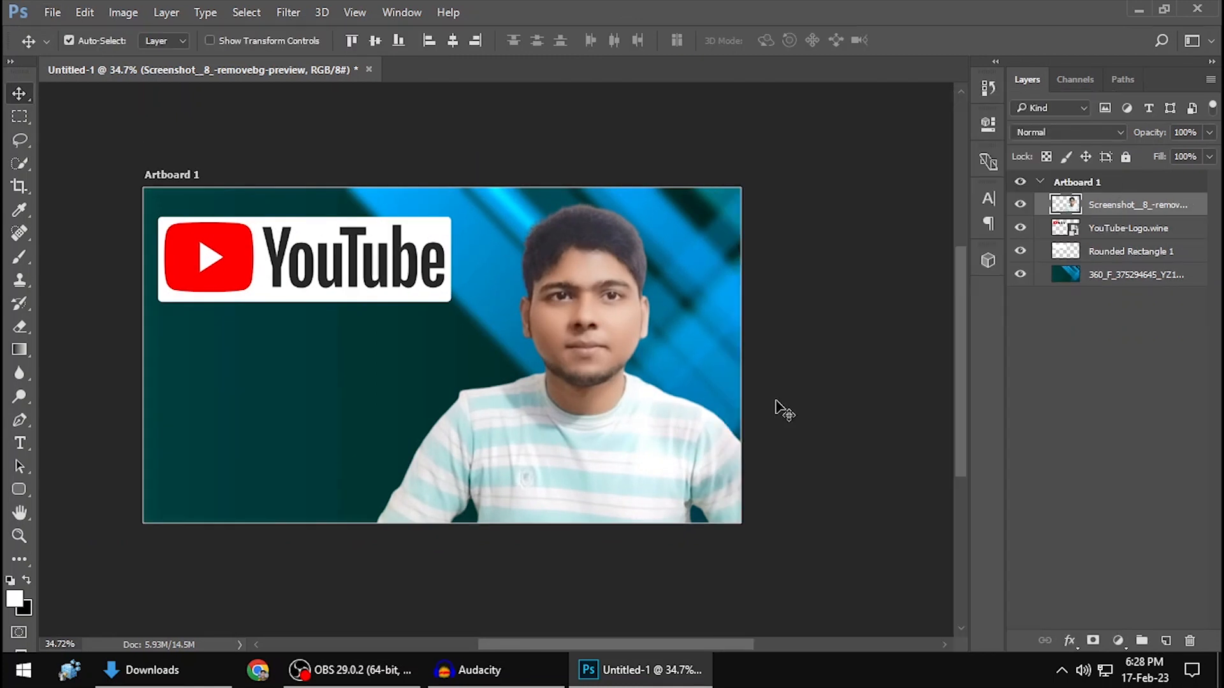
Step: Add an 8 px white outside stroke to the portrait layer through its blending options
{"action": "right_click", "coordinate": [1118, 205]}
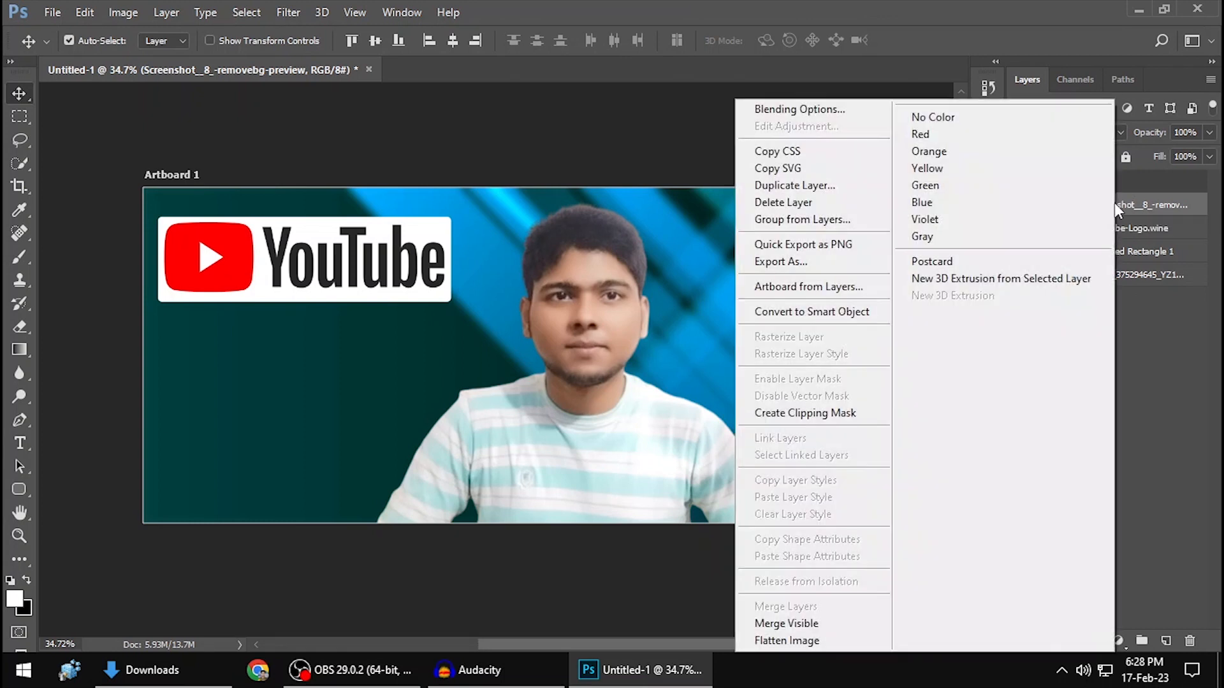
{"action": "left_click", "coordinate": [845, 112]}
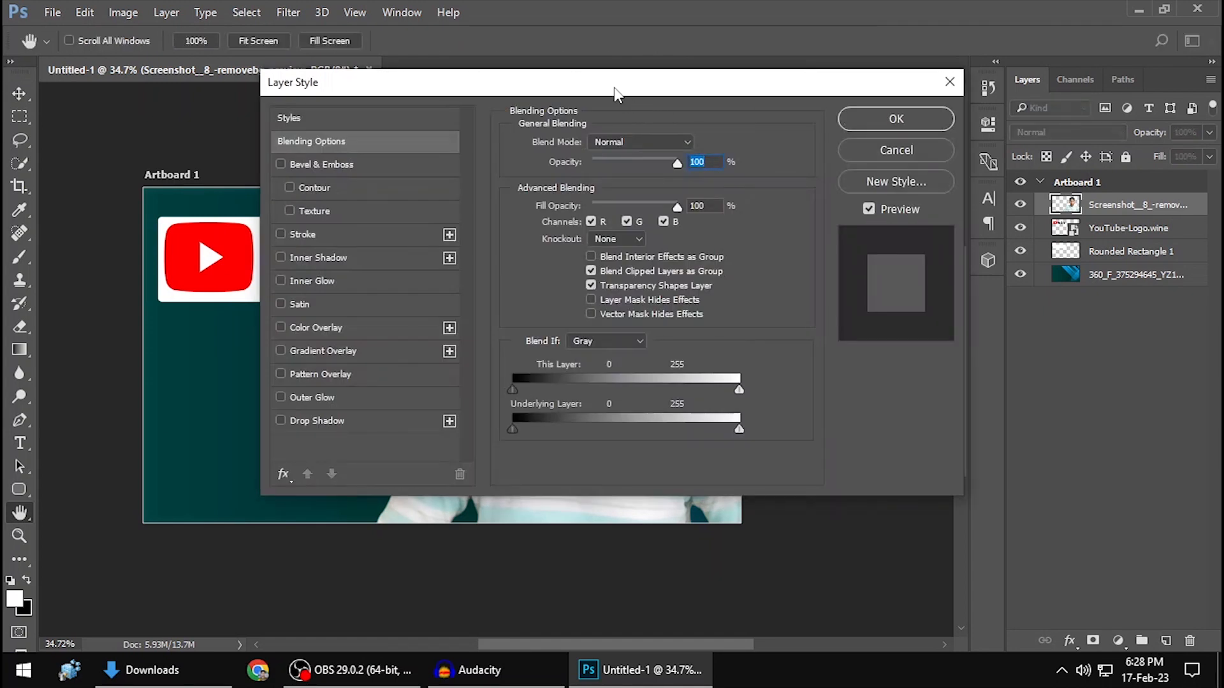
{"action": "left_click_drag", "start_coordinate": [616, 93], "coordinate": [1055, 87]}
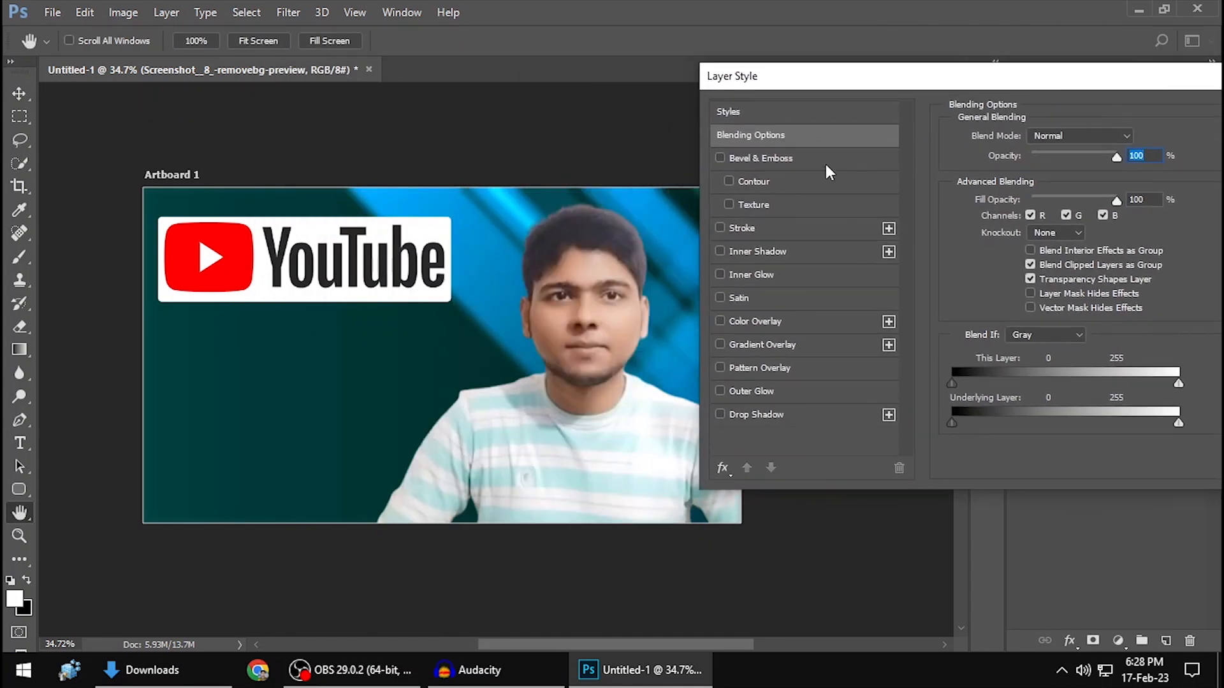
{"action": "left_click", "coordinate": [757, 230]}
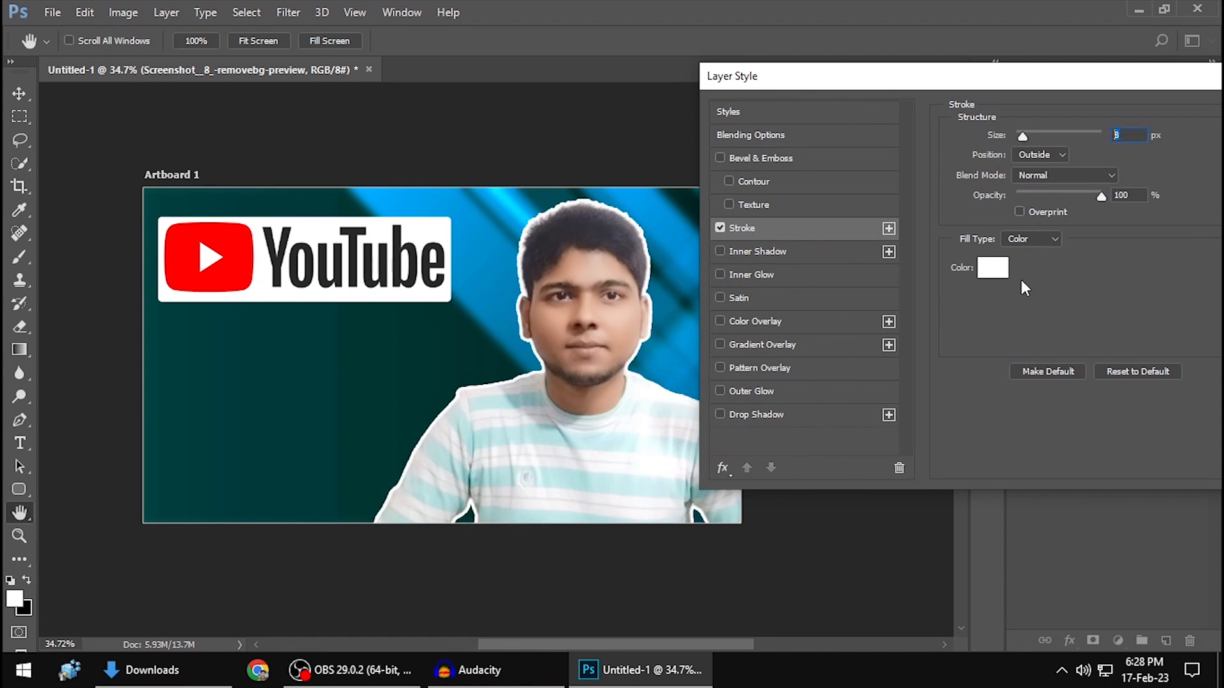
Step: Try other colors, including black, for the portrait's stroke and settle on white (ffffff)
{"action": "left_click", "coordinate": [991, 280]}
{"action": "mouse_move", "coordinate": [784, 211]}
{"action": "left_mouse_down"}
{"action": "mouse_move", "coordinate": [811, 246]}
{"action": "mouse_move", "coordinate": [816, 306]}
{"action": "mouse_move", "coordinate": [860, 379]}
{"action": "left_mouse_up"}
{"action": "mouse_move", "coordinate": [700, 251]}
{"action": "left_mouse_down"}
{"action": "mouse_move", "coordinate": [603, 163]}
{"action": "mouse_move", "coordinate": [622, 141]}
{"action": "left_mouse_up"}
{"action": "left_click_drag", "start_coordinate": [713, 223], "coordinate": [441, 548]}
{"action": "left_click_drag", "start_coordinate": [630, 236], "coordinate": [563, 60]}
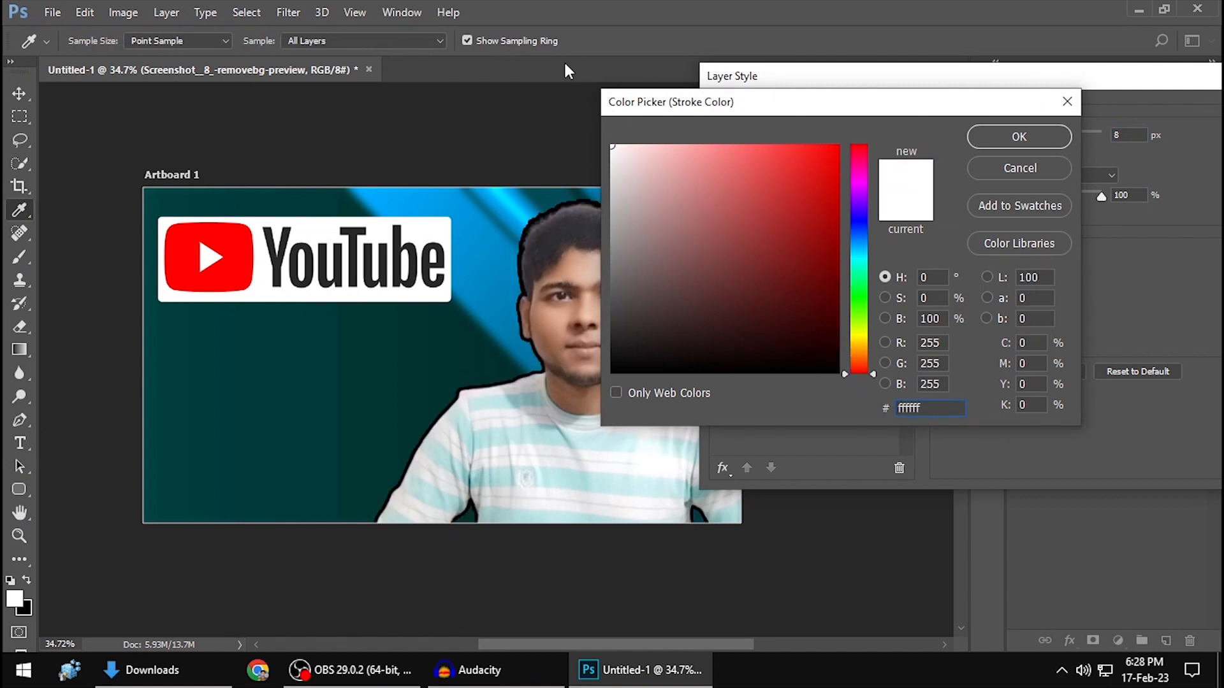
{"action": "left_click", "coordinate": [1020, 136]}
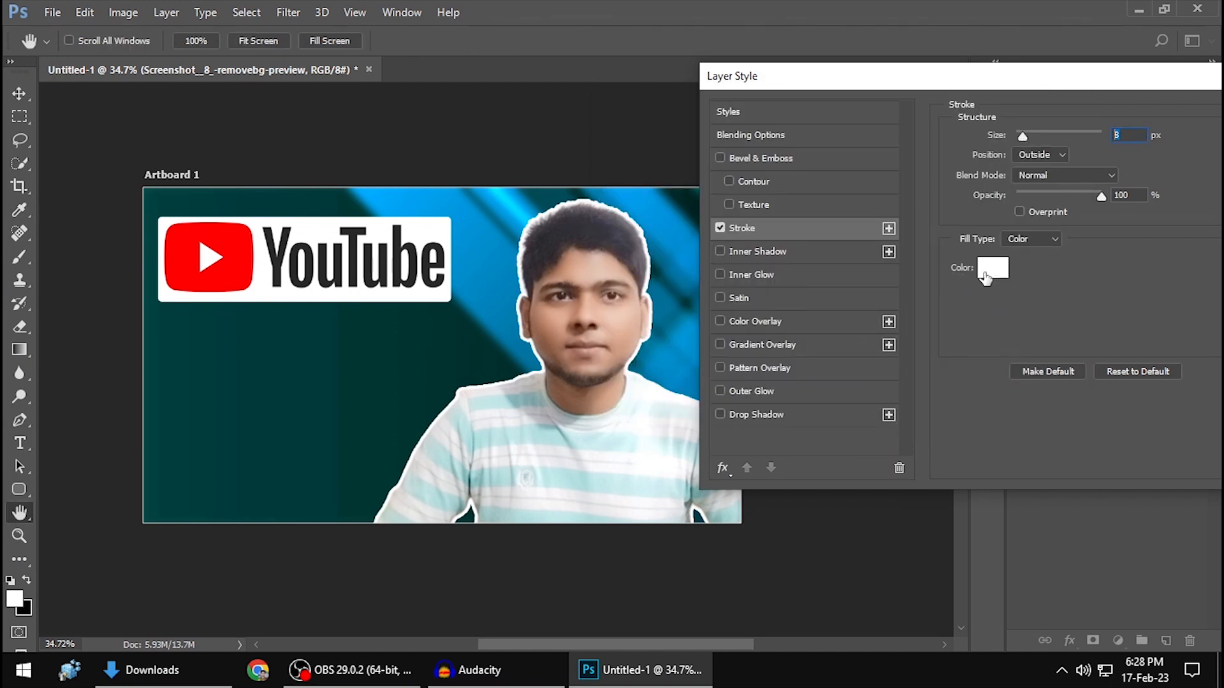
Step: Try orange (ff9c00) as the portrait's stroke color and set it back to white (ffffff)
{"action": "left_click", "coordinate": [985, 274]}
{"action": "left_click_drag", "start_coordinate": [859, 341], "coordinate": [859, 351]}
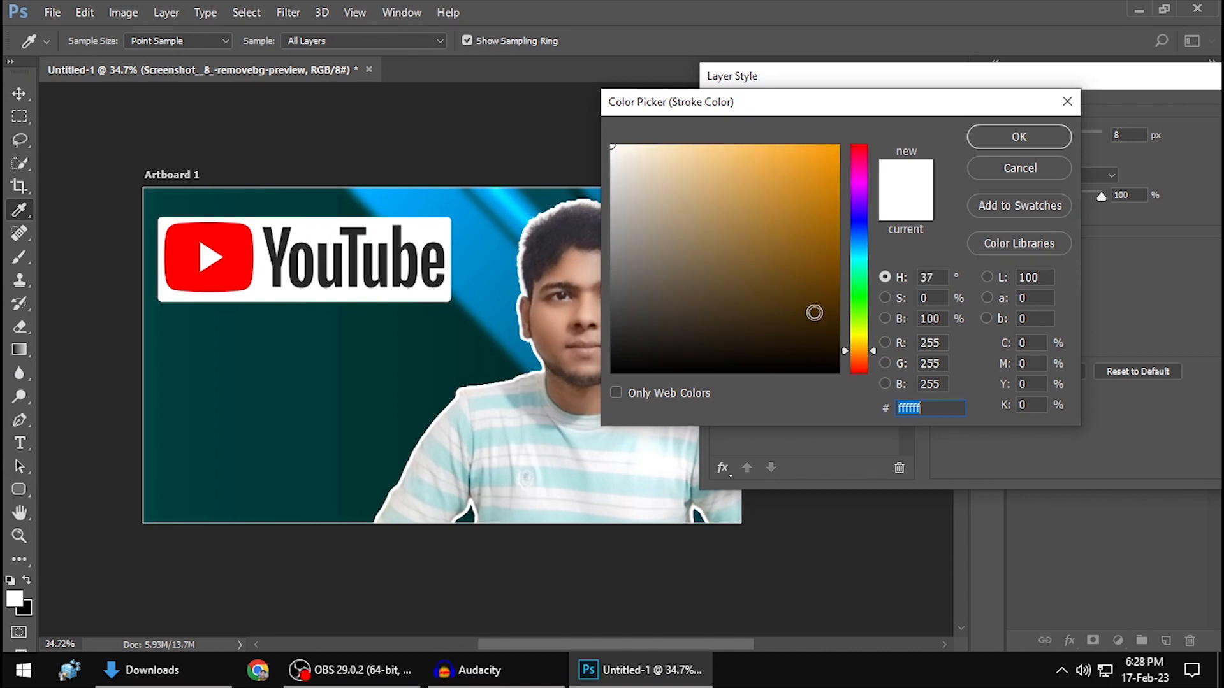
{"action": "type", "text": "ff9c00"}
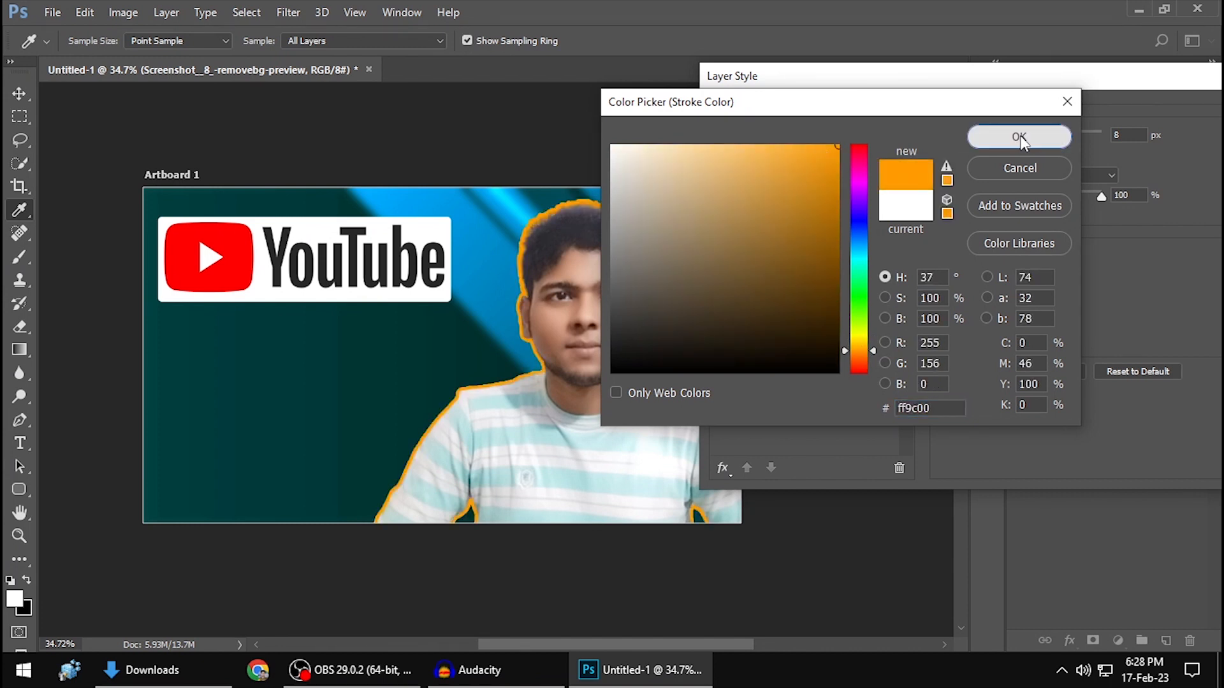
{"action": "left_click", "coordinate": [1018, 137]}
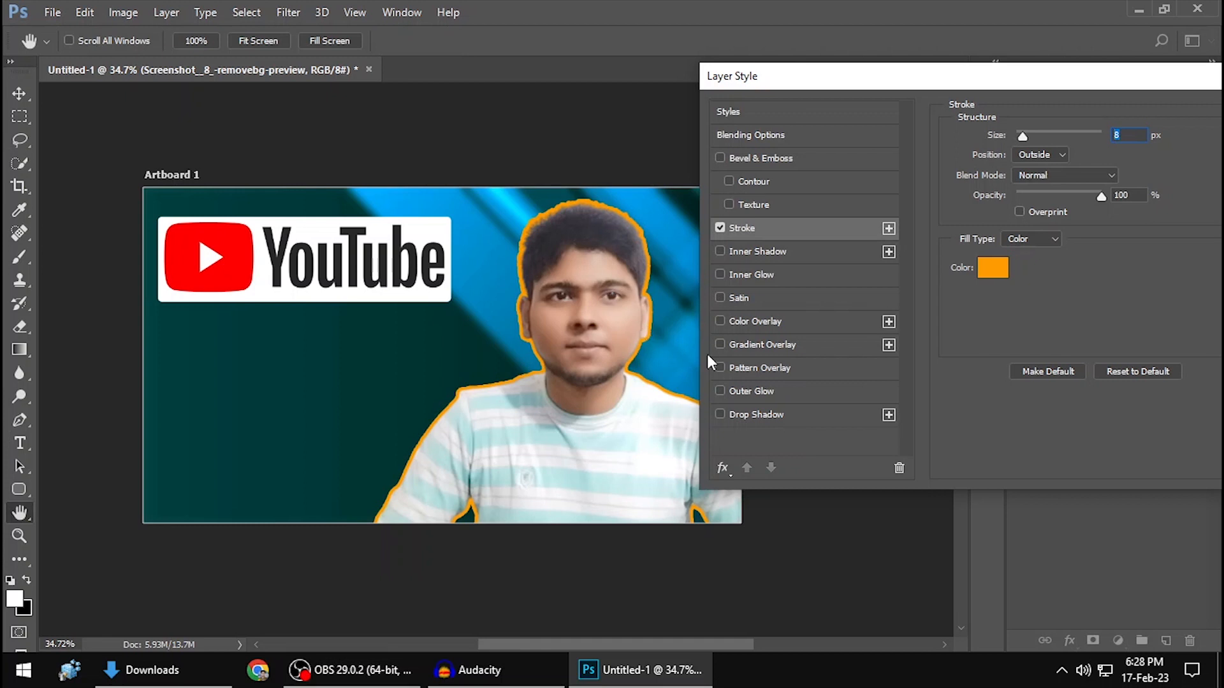
{"action": "left_click", "coordinate": [992, 267]}
{"action": "type", "text": "ffffff"}
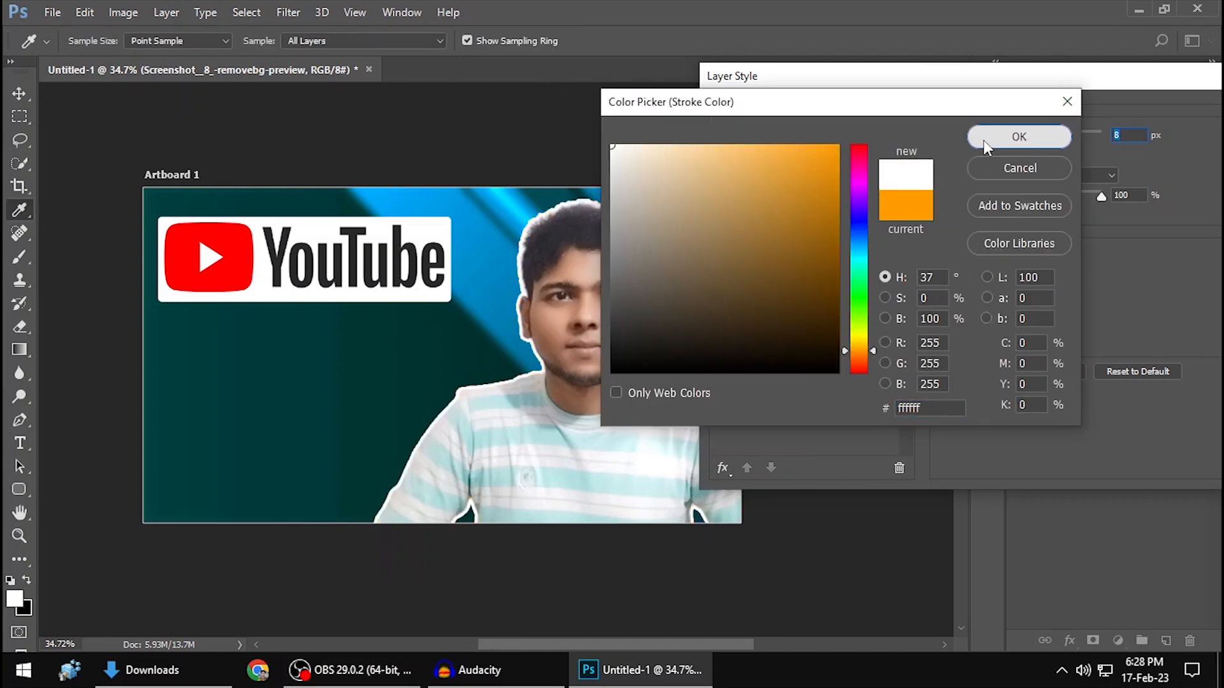
{"action": "left_click", "coordinate": [1018, 136]}
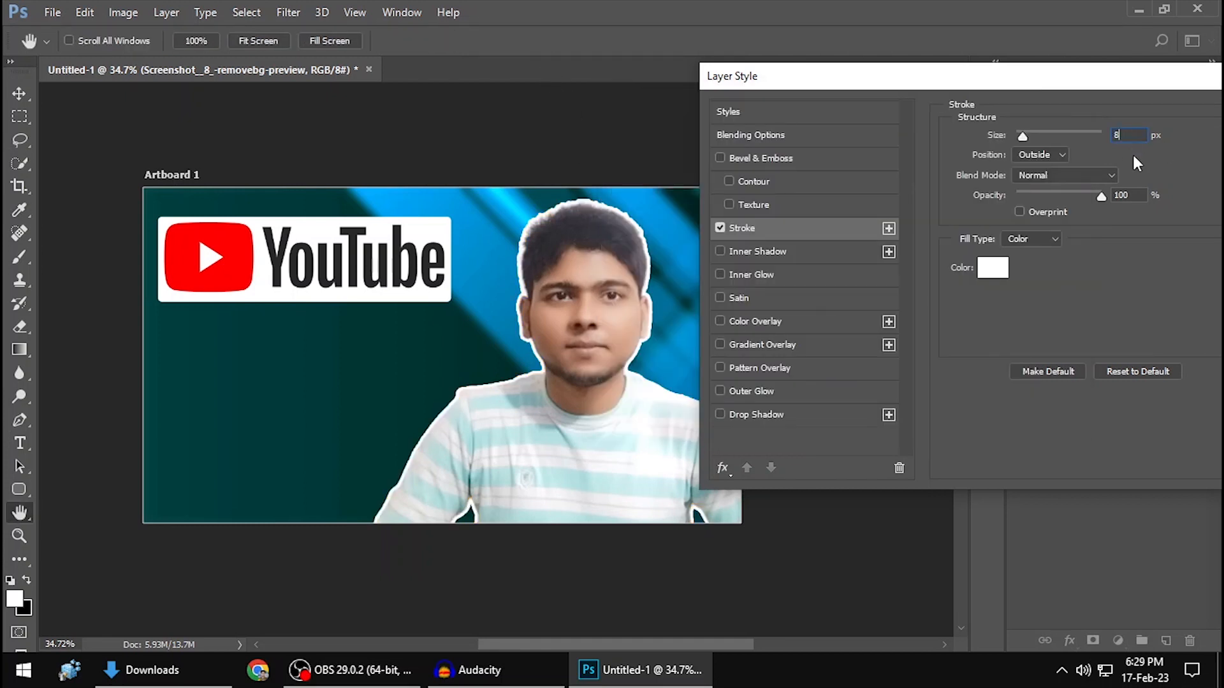
Step: Set the portrait's stroke size to 10 px after trying 12 px
{"action": "left_click_drag", "start_coordinate": [1122, 127], "coordinate": [1106, 139]}
{"action": "type", "text": "12"}
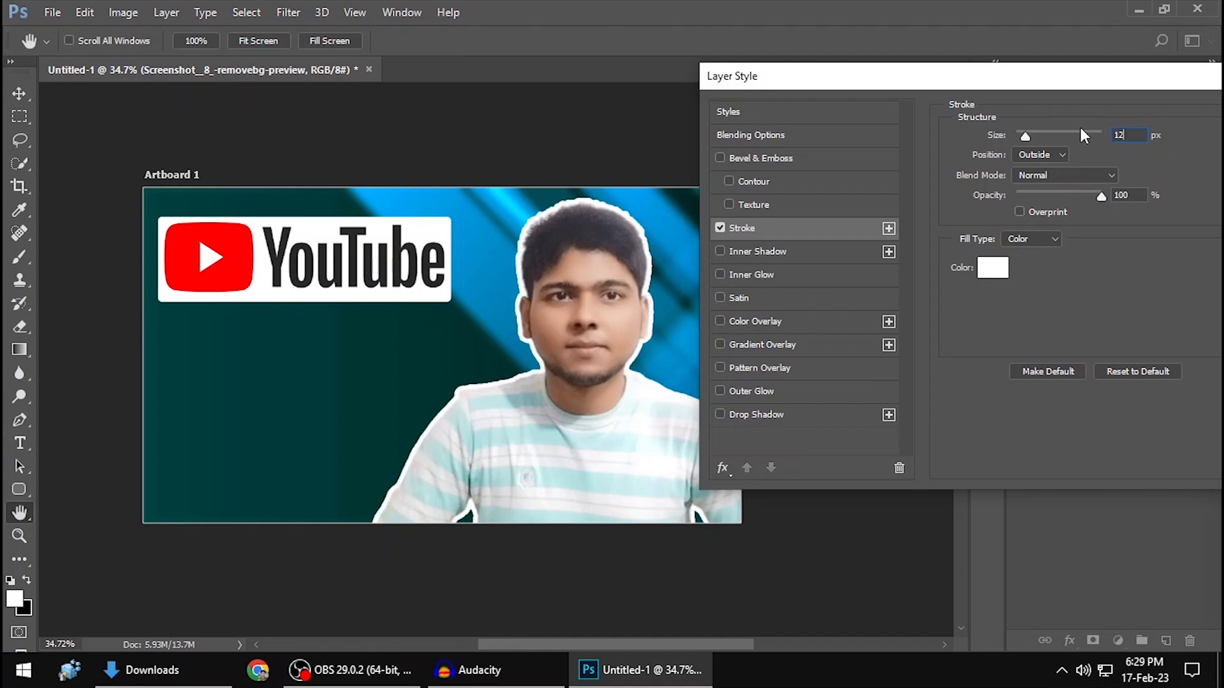
{"action": "key", "text": "BackSpace"}
{"action": "key", "text": "BackSpace"}
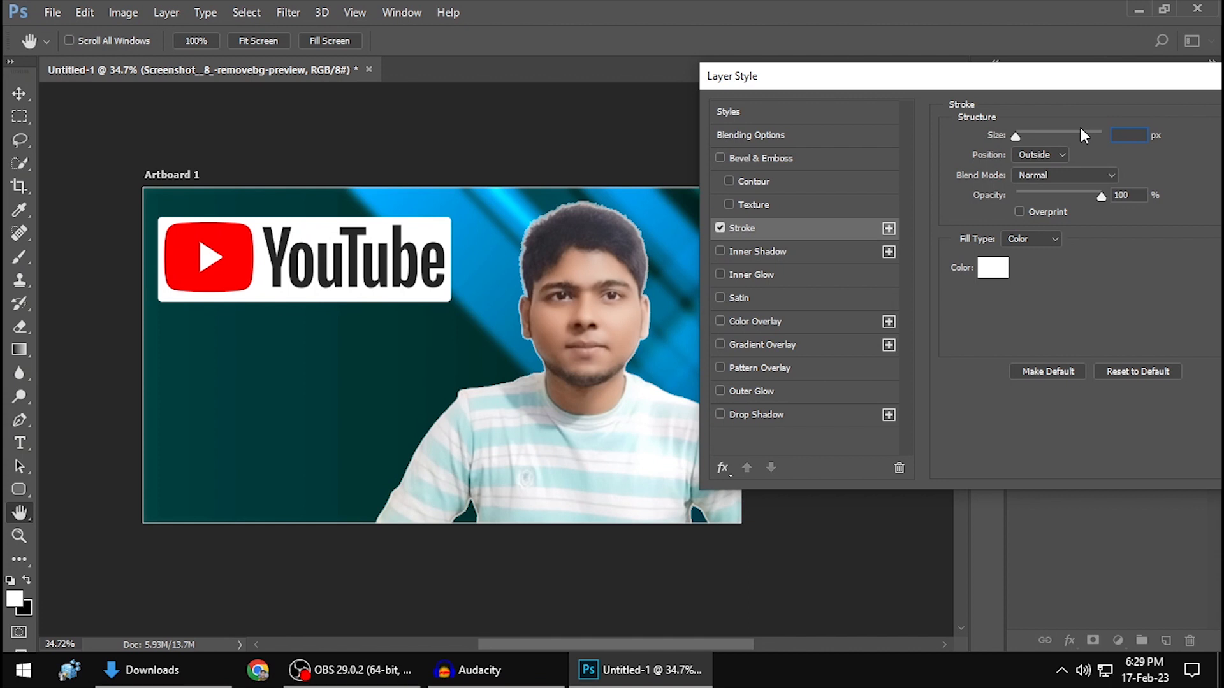
{"action": "type", "text": "10"}
{"action": "left_click_drag", "start_coordinate": [1045, 79], "coordinate": [1058, 43]}
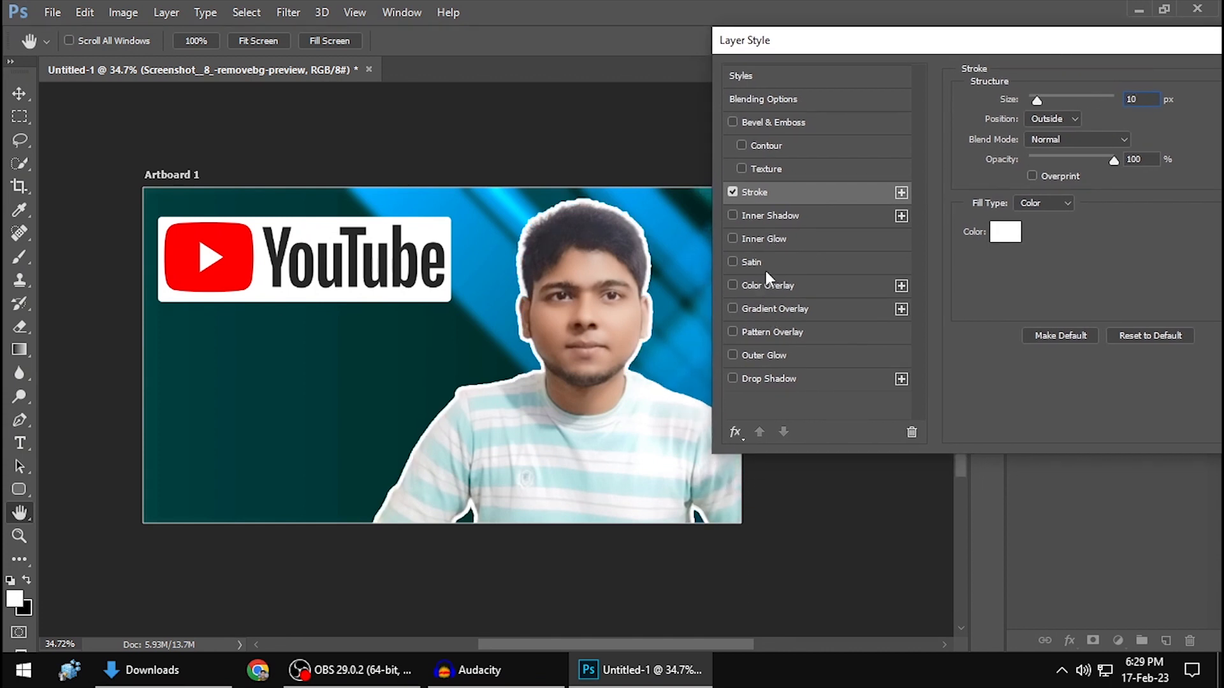
Step: Add a light orange outer glow to the portrait at 100% opacity with a size of about 57 px
{"action": "left_click", "coordinate": [774, 354]}
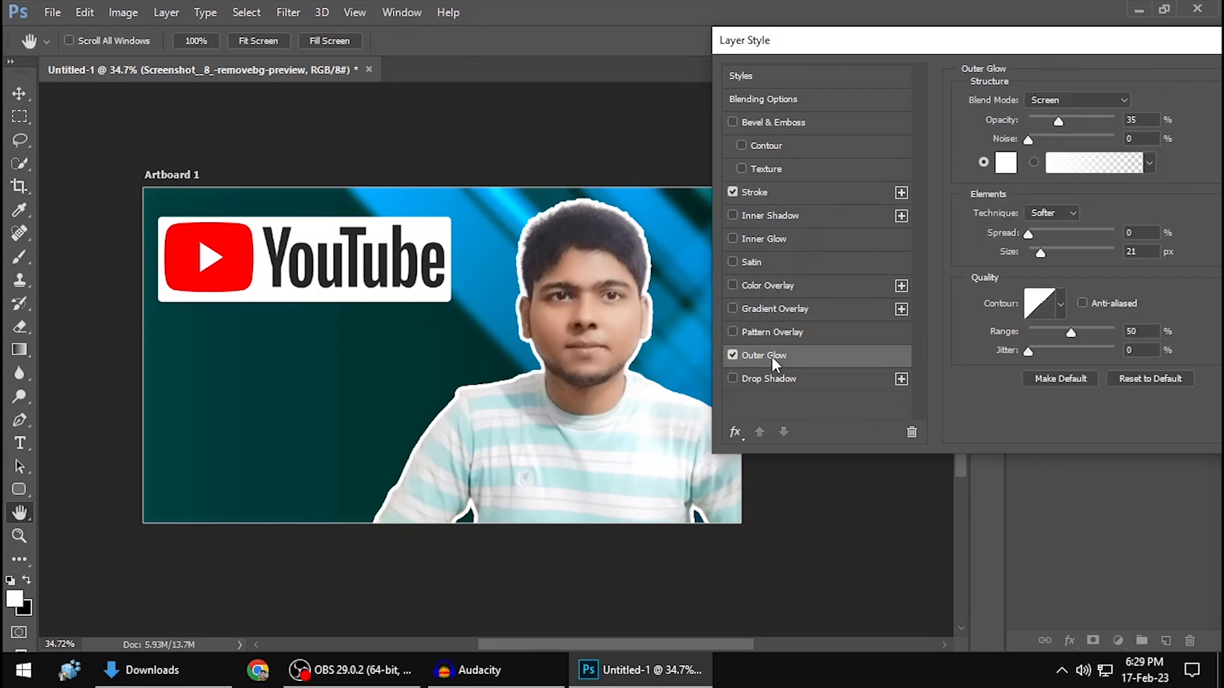
{"action": "left_click", "coordinate": [1004, 167]}
{"action": "left_click_drag", "start_coordinate": [859, 326], "coordinate": [857, 346]}
{"action": "left_click_drag", "start_coordinate": [779, 314], "coordinate": [750, 125]}
{"action": "left_click", "coordinate": [1004, 137]}
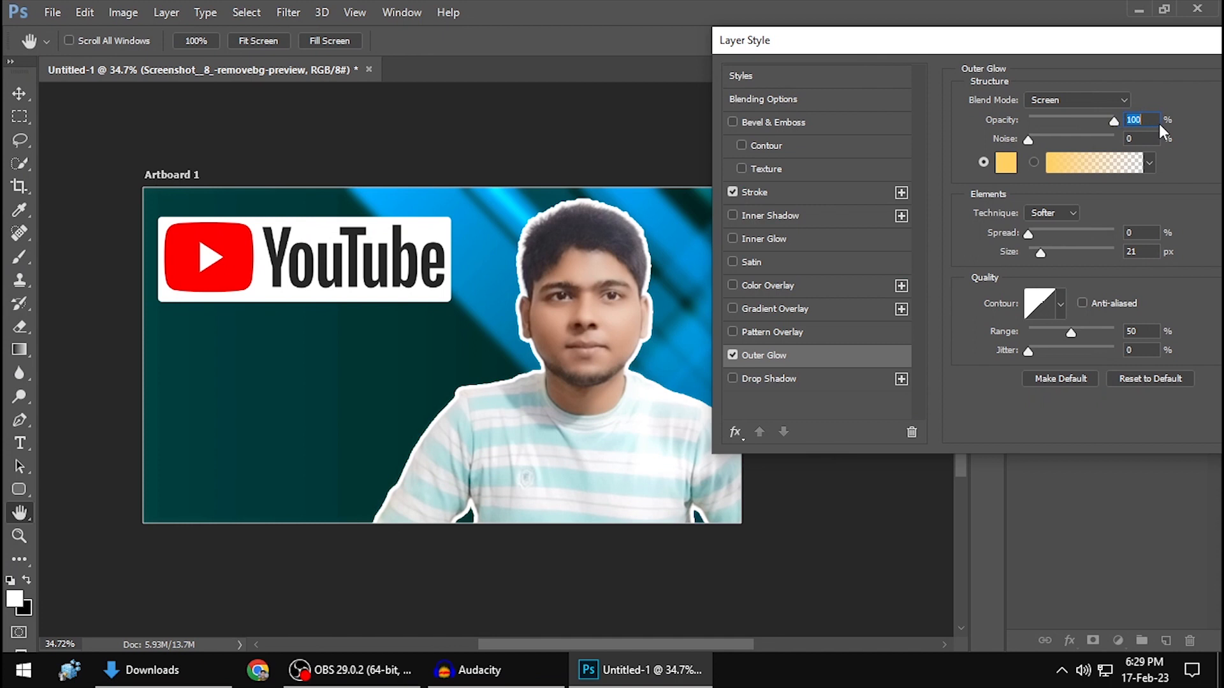
{"action": "left_click_drag", "start_coordinate": [1029, 138], "coordinate": [1098, 138]}
{"action": "mouse_move", "coordinate": [1036, 246]}
{"action": "left_mouse_down"}
{"action": "mouse_move", "coordinate": [1072, 247]}
{"action": "mouse_move", "coordinate": [1052, 248]}
{"action": "left_mouse_up"}
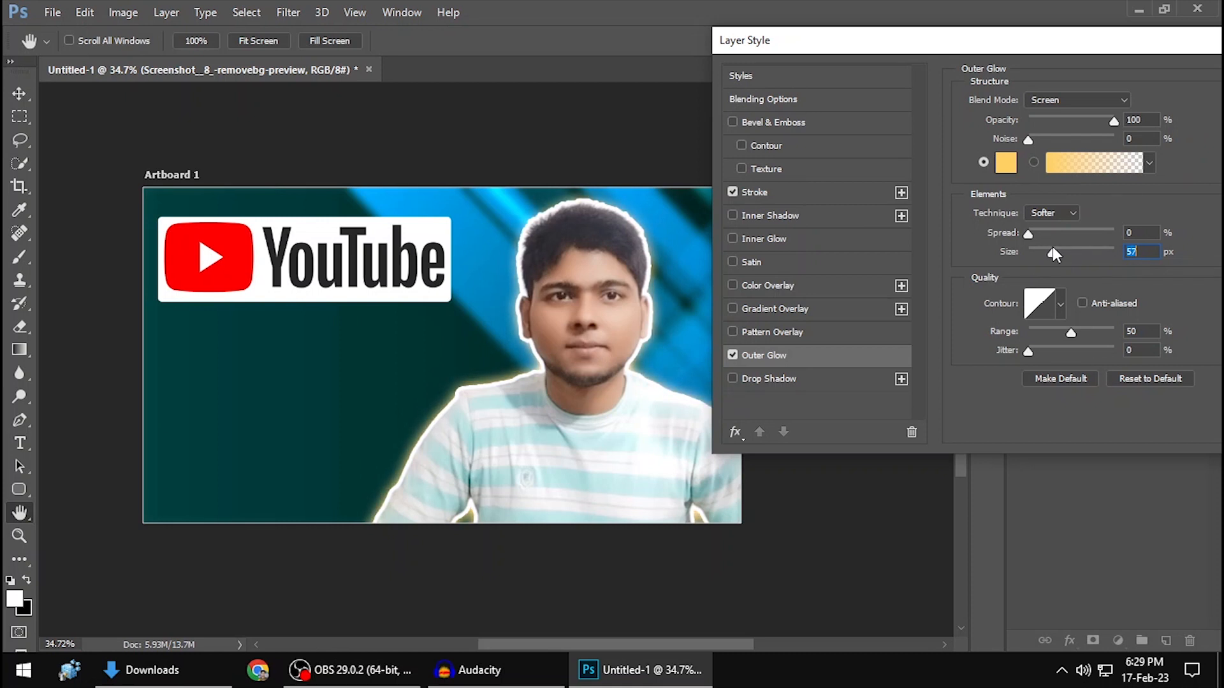
Step: Change the portrait's outer glow to cyan with a spread of 7% and a size of 59 px
{"action": "left_click", "coordinate": [1006, 164]}
{"action": "left_click", "coordinate": [858, 188]}
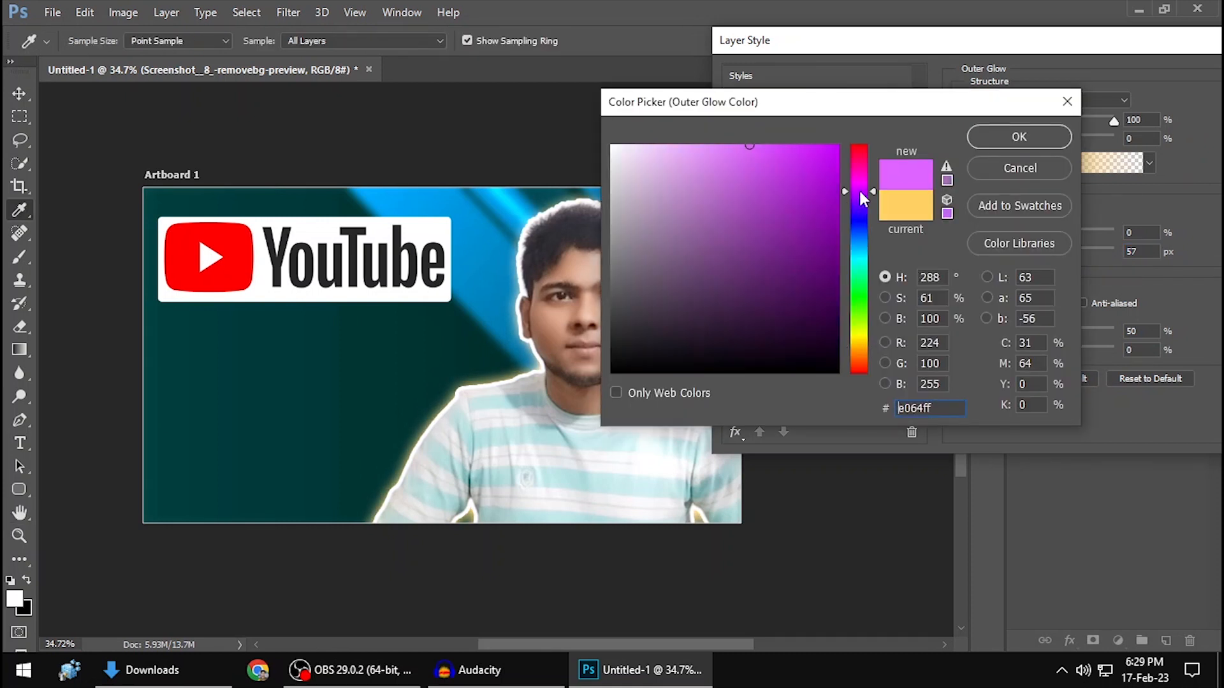
{"action": "left_click_drag", "start_coordinate": [859, 191], "coordinate": [860, 202]}
{"action": "left_click_drag", "start_coordinate": [788, 154], "coordinate": [833, 146]}
{"action": "left_click", "coordinate": [758, 153]}
{"action": "left_click_drag", "start_coordinate": [859, 202], "coordinate": [858, 254]}
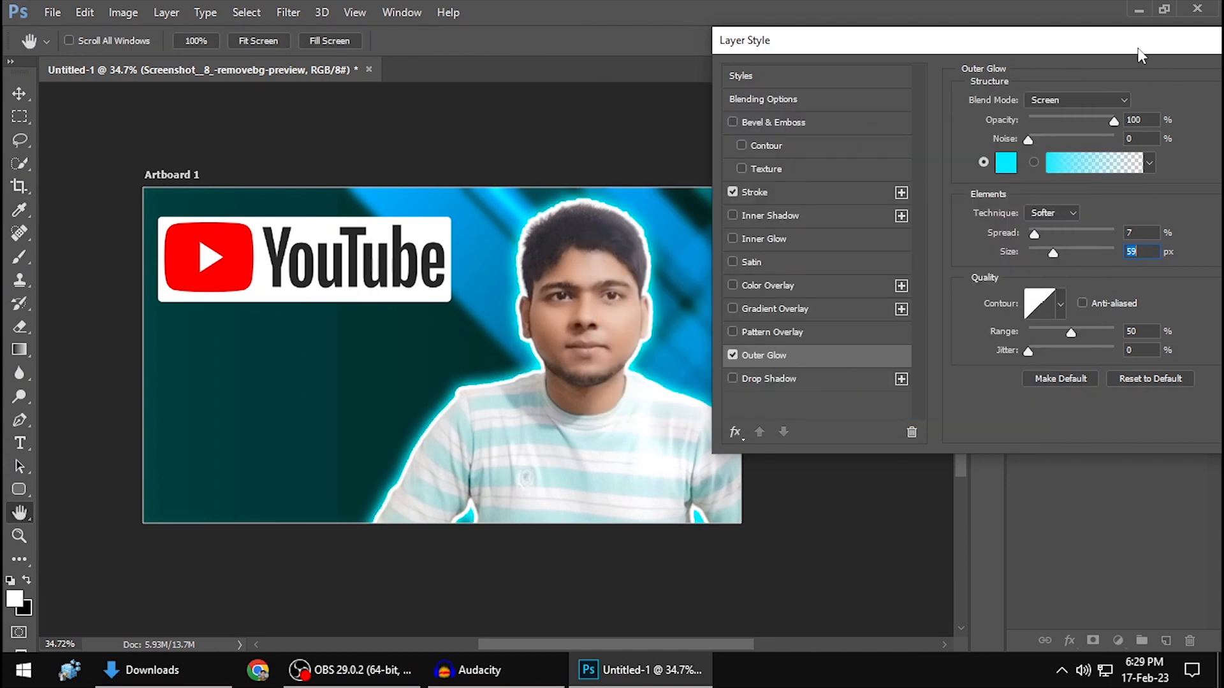
Step: Apply the portrait's stroke and outer glow settings and open the blending options of the YouTube logo layer
{"action": "left_click_drag", "start_coordinate": [1138, 49], "coordinate": [1013, 43]}
{"action": "left_click", "coordinate": [1190, 75]}
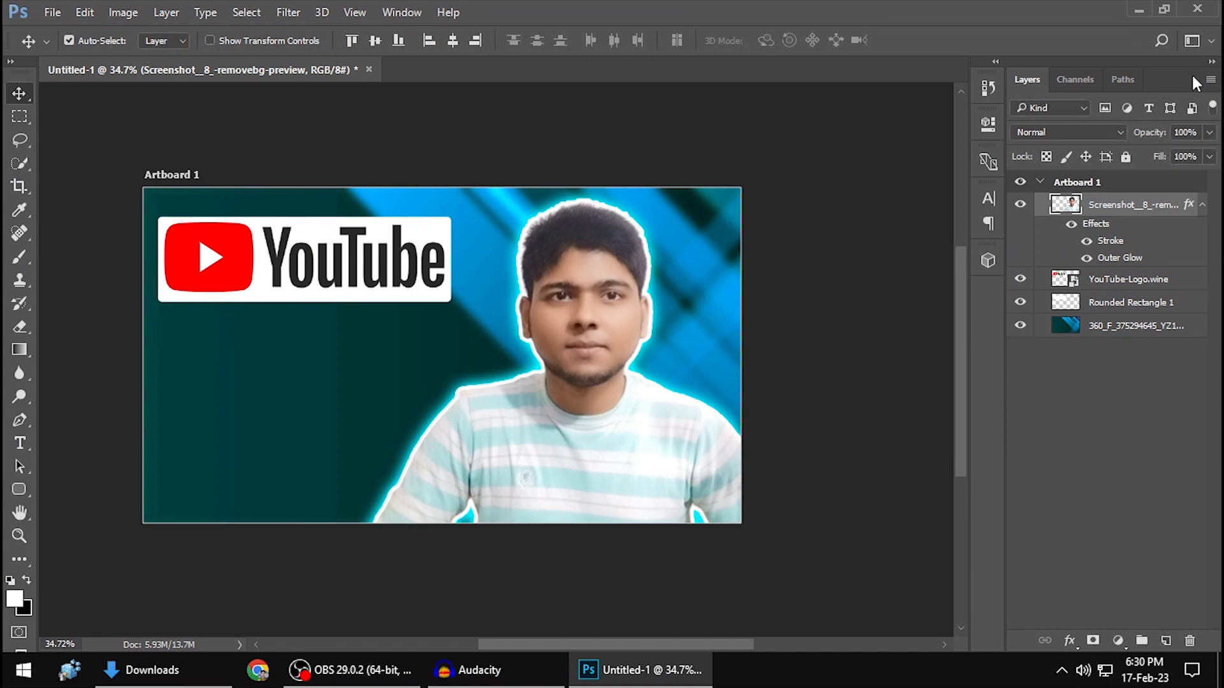
{"action": "left_click", "coordinate": [1061, 286]}
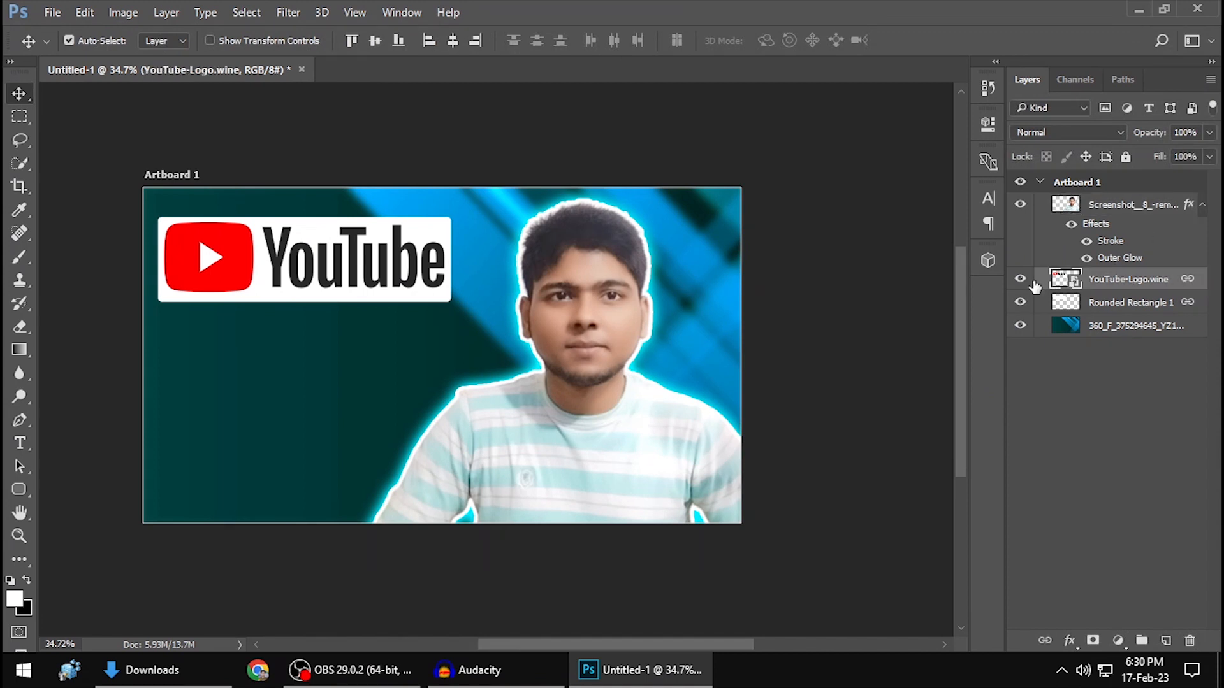
{"action": "left_click", "coordinate": [1020, 281]}
{"action": "left_click", "coordinate": [1020, 281]}
{"action": "right_click", "coordinate": [1128, 289]}
{"action": "left_click", "coordinate": [804, 102]}
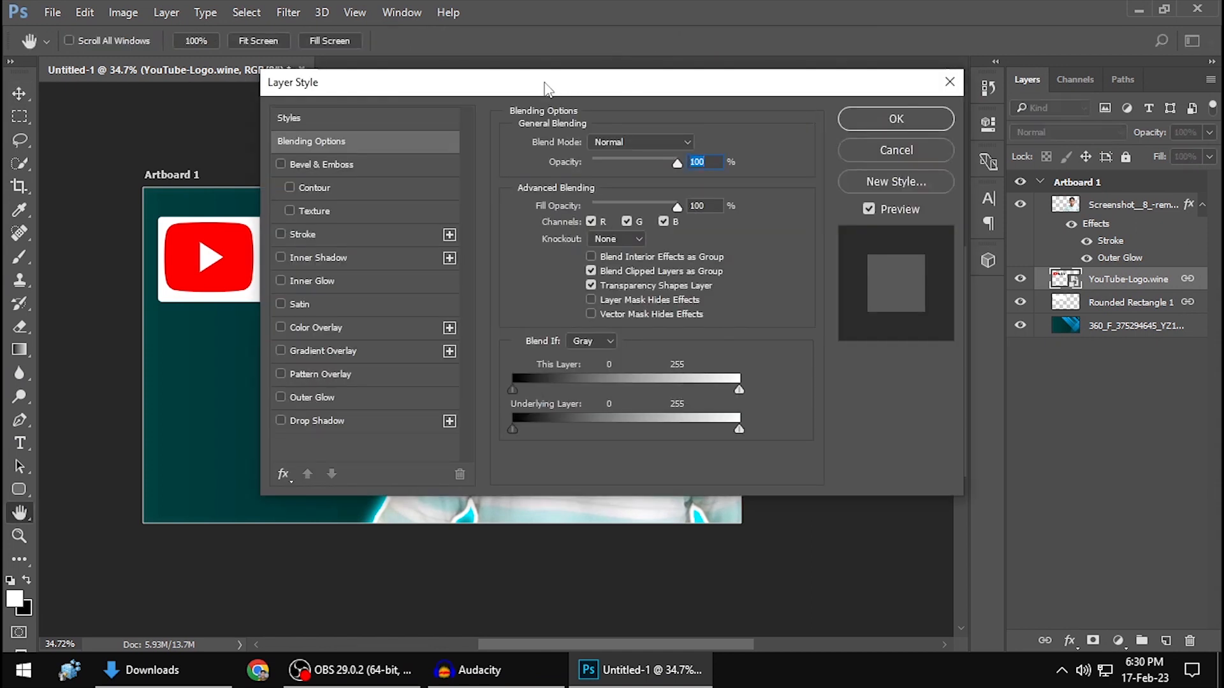
{"action": "left_click_drag", "start_coordinate": [545, 88], "coordinate": [934, 74]}
Step: Try a 10 px white outside stroke on the YouTube logo and turn it off
{"action": "left_click", "coordinate": [701, 223]}
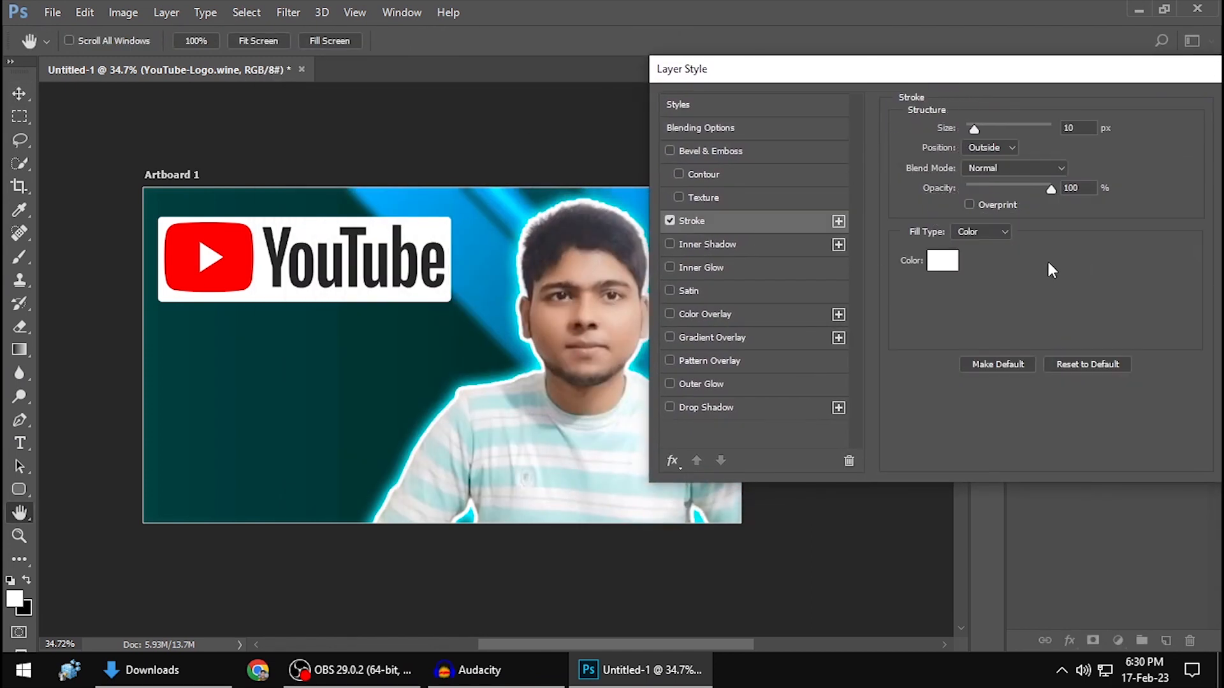
{"action": "left_click", "coordinate": [669, 222]}
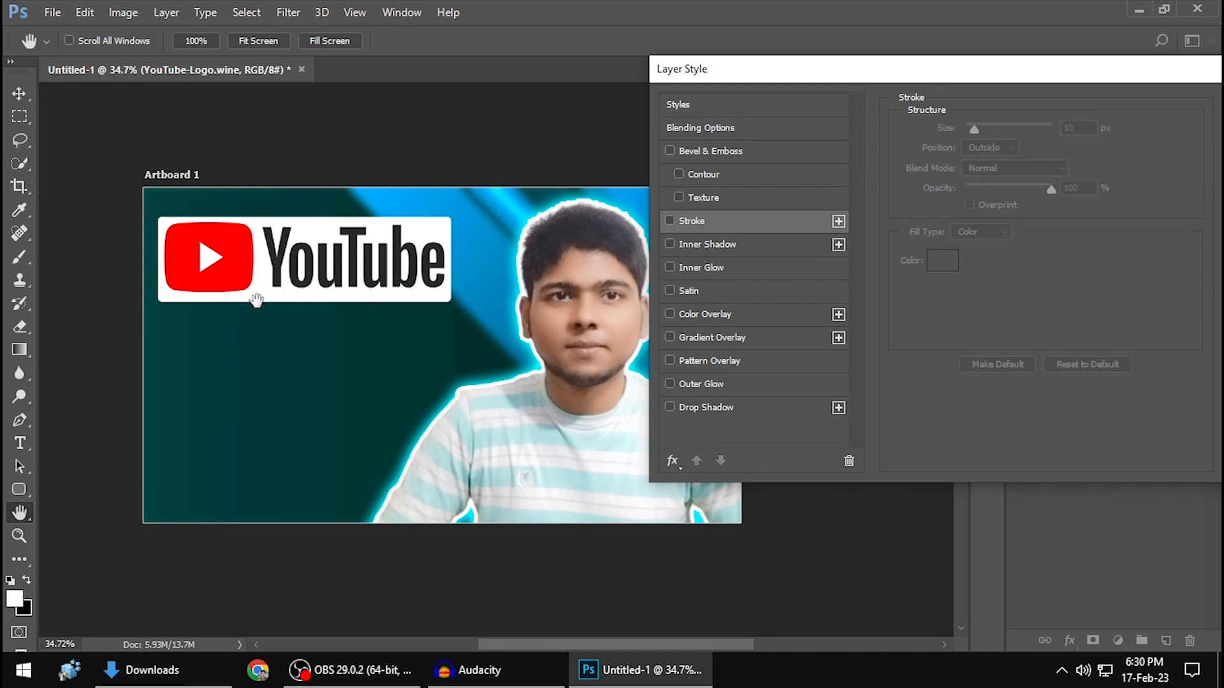
{"action": "left_click_drag", "start_coordinate": [1005, 76], "coordinate": [1053, 63]}
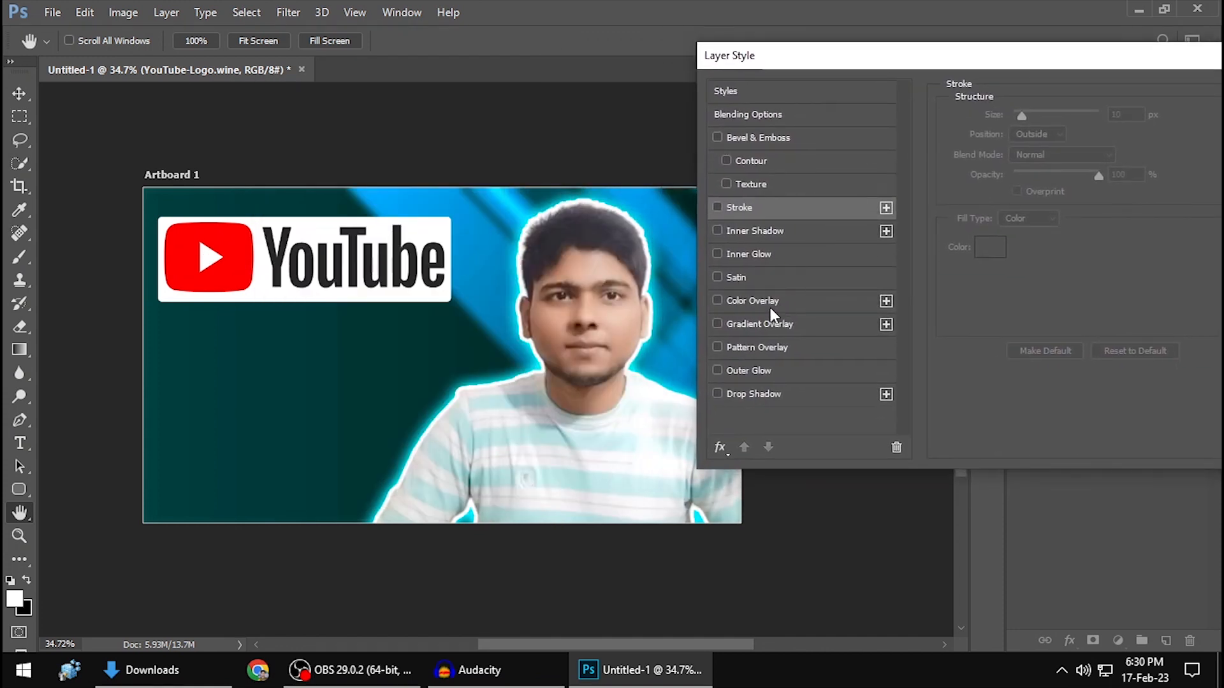
Step: Add a yellow (ffde00) outer glow to the YouTube logo at 100% opacity with a spread of 7% and a size of 68 px
{"action": "left_click", "coordinate": [751, 370]}
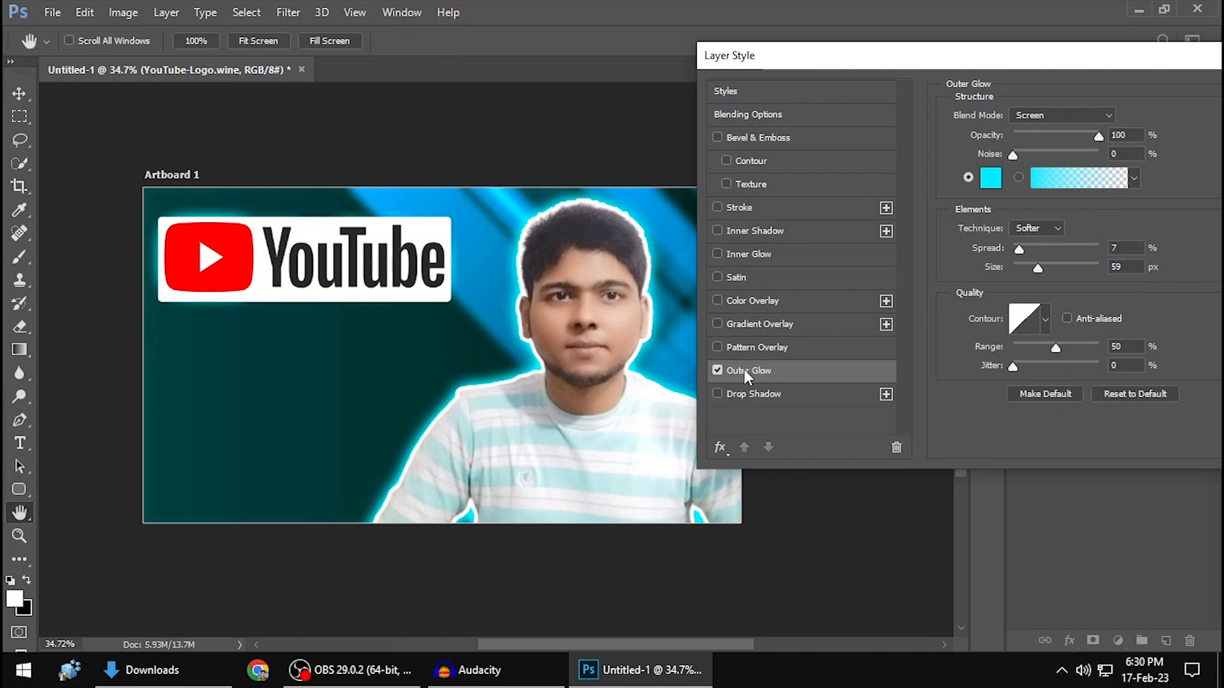
{"action": "left_click", "coordinate": [716, 371]}
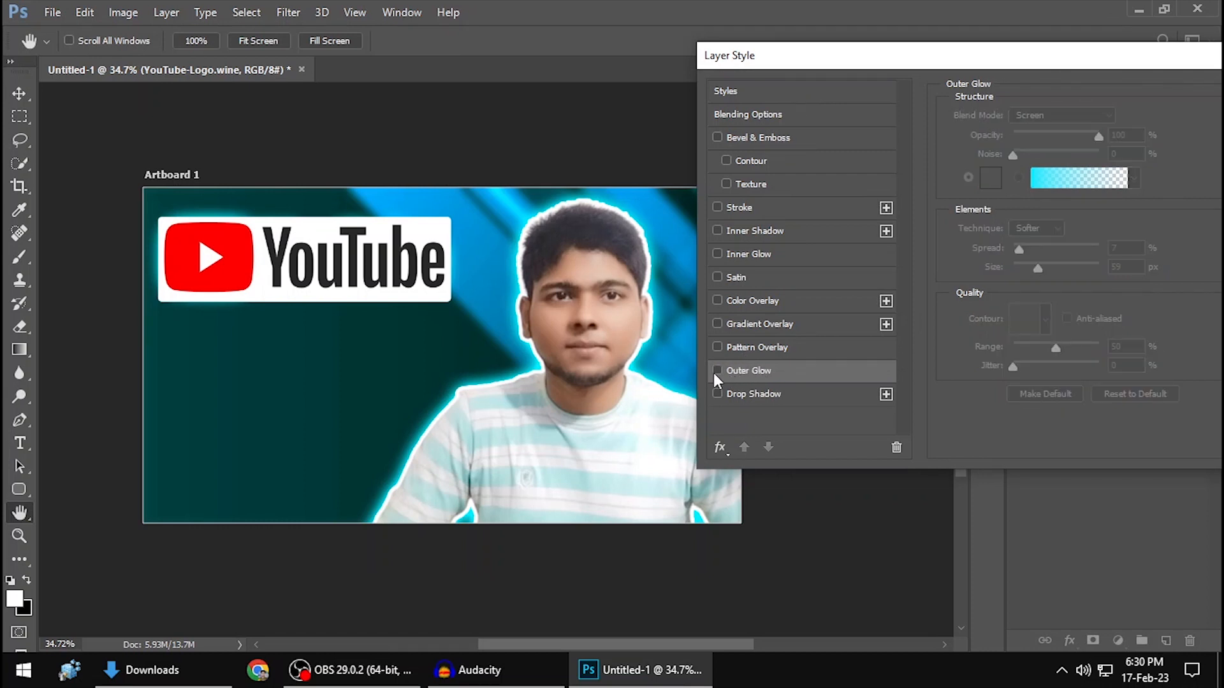
{"action": "left_click", "coordinate": [717, 371]}
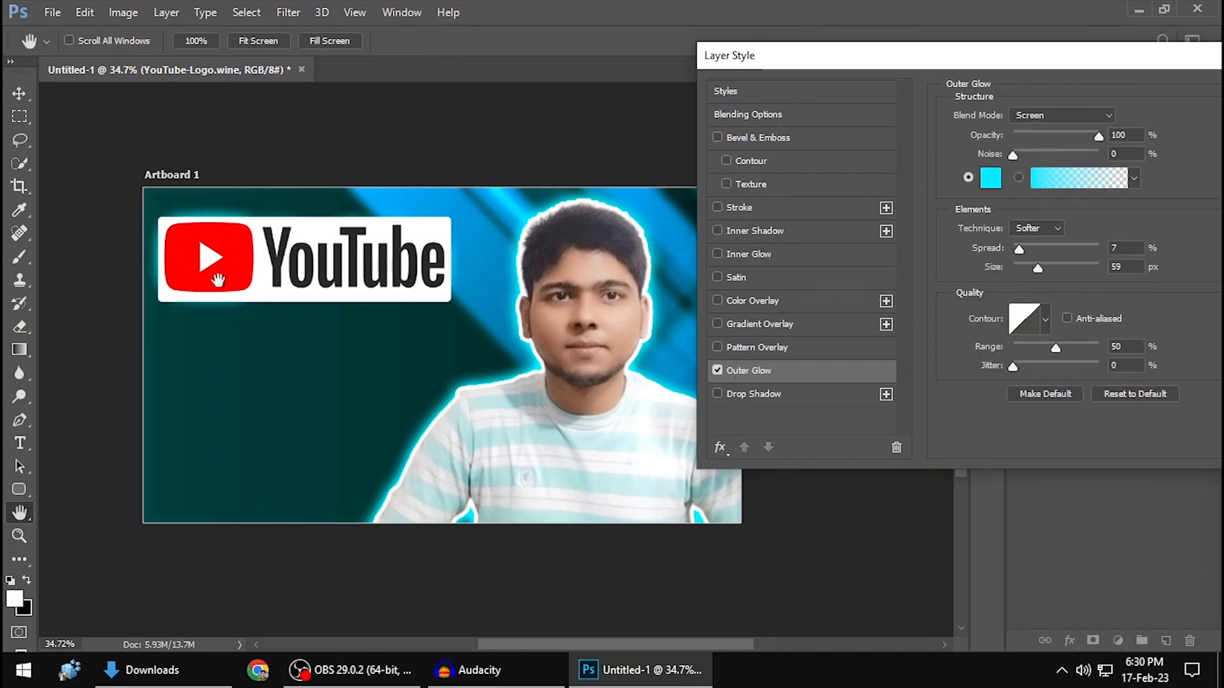
{"action": "left_click", "coordinate": [989, 179]}
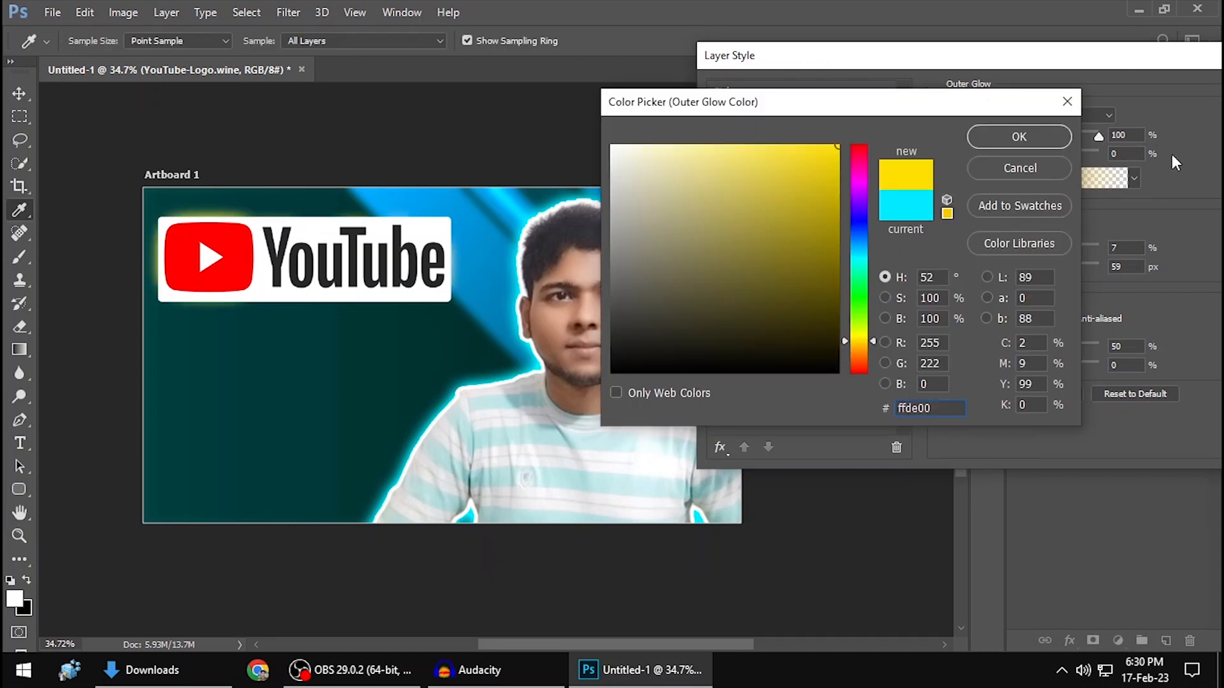
{"action": "left_click", "coordinate": [1019, 137]}
{"action": "left_click_drag", "start_coordinate": [1039, 268], "coordinate": [1042, 269]}
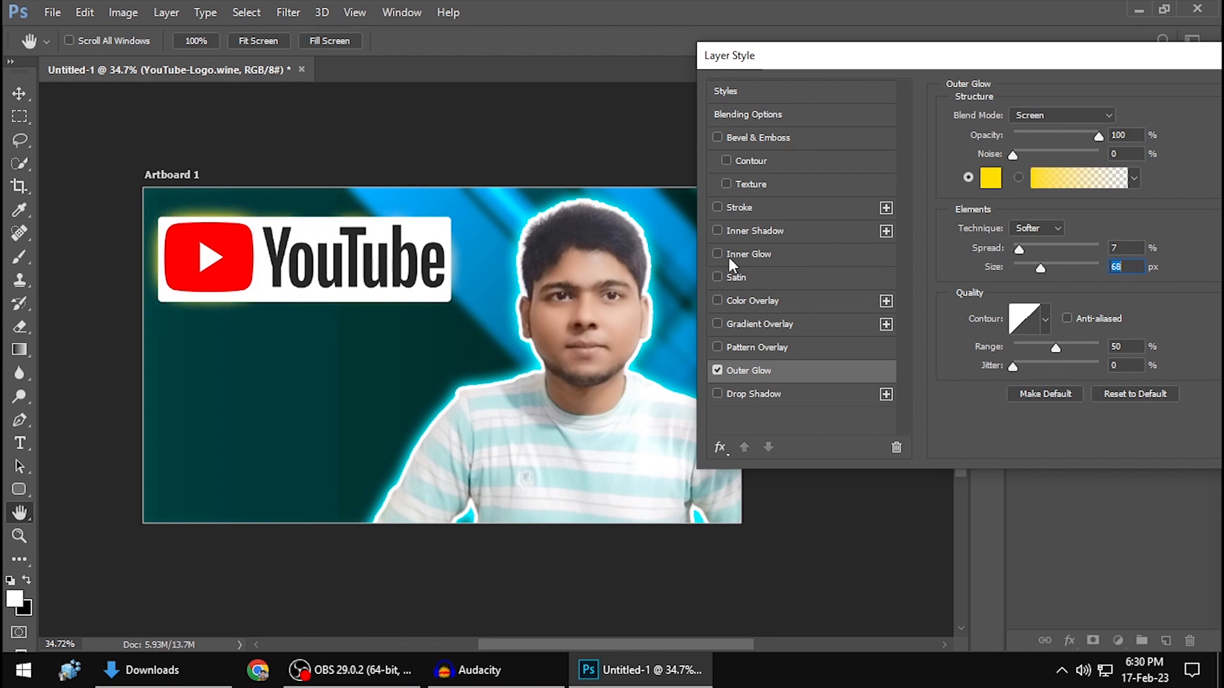
Step: Change the logo's outer glow color to yellow-green (eaff00) after trying cyan (00f6ff), and apply the layer style
{"action": "left_click", "coordinate": [996, 185]}
{"action": "mouse_move", "coordinate": [863, 244]}
{"action": "left_mouse_down"}
{"action": "mouse_move", "coordinate": [846, 208]}
{"action": "mouse_move", "coordinate": [866, 184]}
{"action": "mouse_move", "coordinate": [862, 276]}
{"action": "mouse_move", "coordinate": [861, 258]}
{"action": "left_mouse_up"}
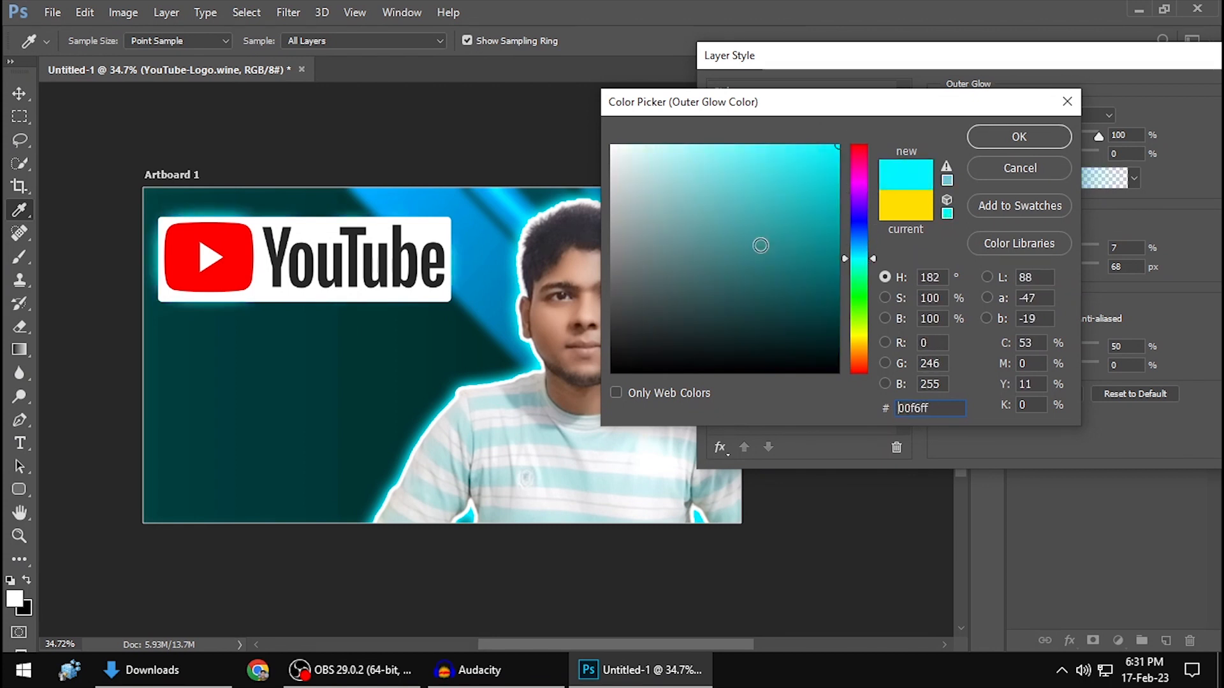
{"action": "left_click_drag", "start_coordinate": [863, 307], "coordinate": [862, 332]}
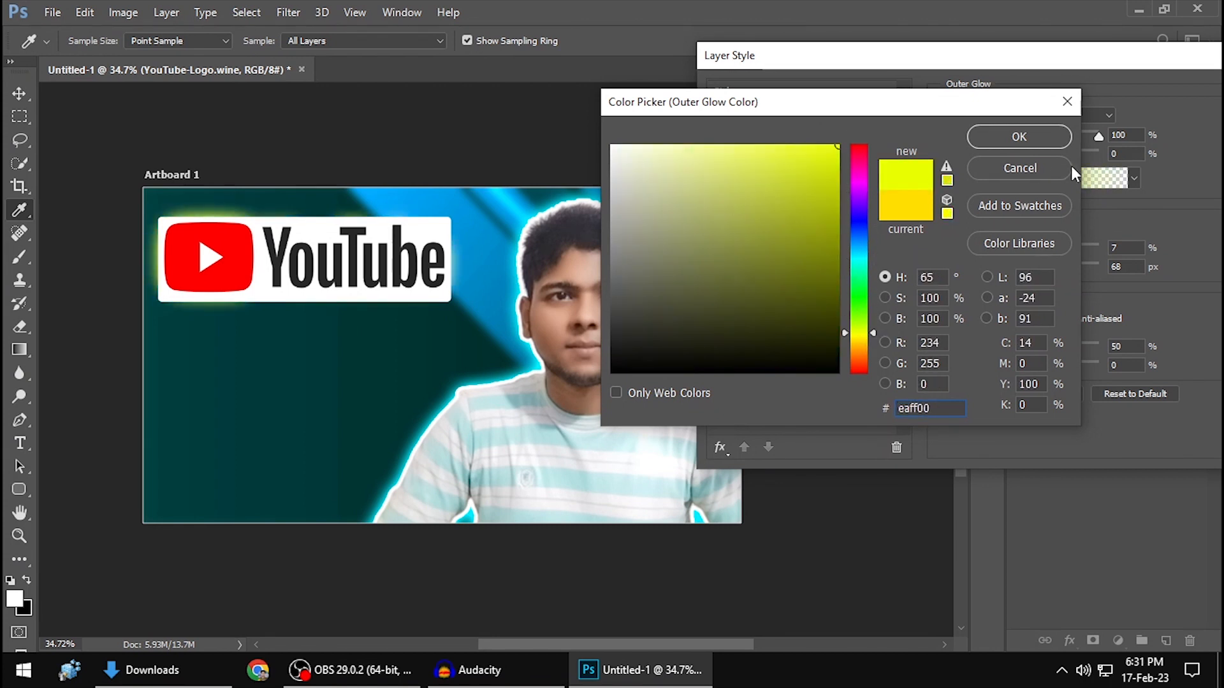
{"action": "left_click", "coordinate": [1034, 132]}
{"action": "left_click", "coordinate": [1097, 59]}
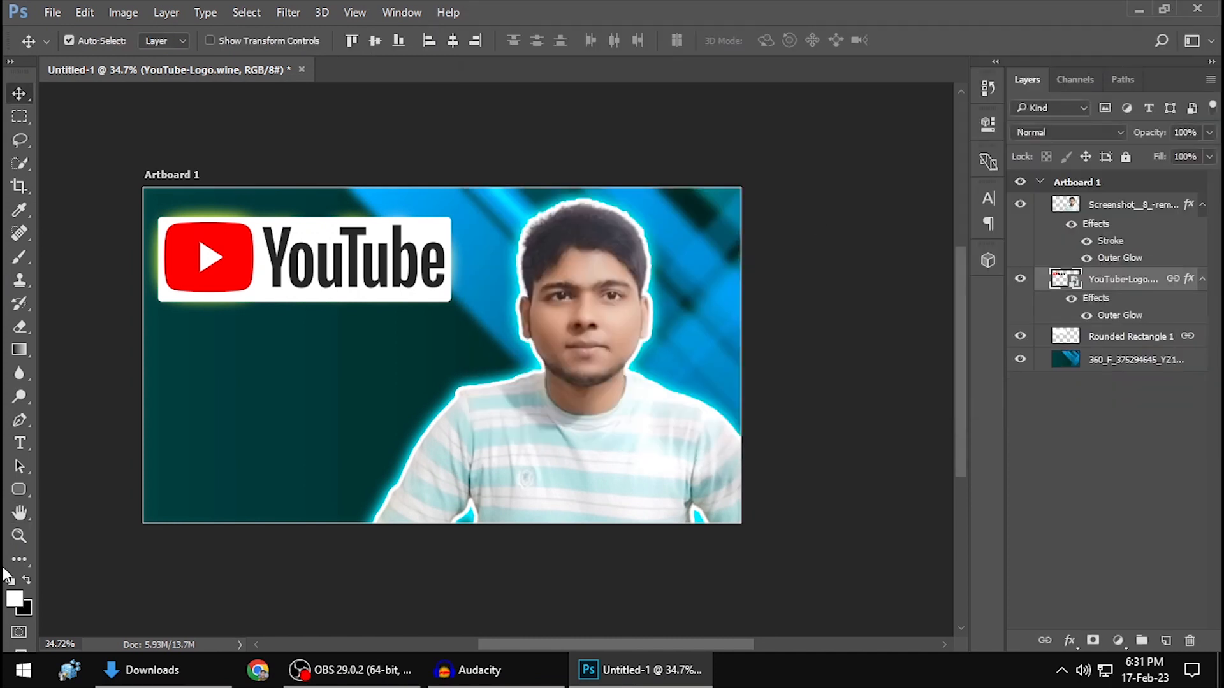
Step: Add the text "Thumbnail" in white Franklin Gothic Heavy at 48 pt and place it just below the YouTube logo
{"action": "scroll", "coordinate": [344, 399], "scroll_direction": "up", "scroll_amount": 2}
{"action": "scroll", "coordinate": [265, 333], "scroll_direction": "down", "scroll_amount": 3}
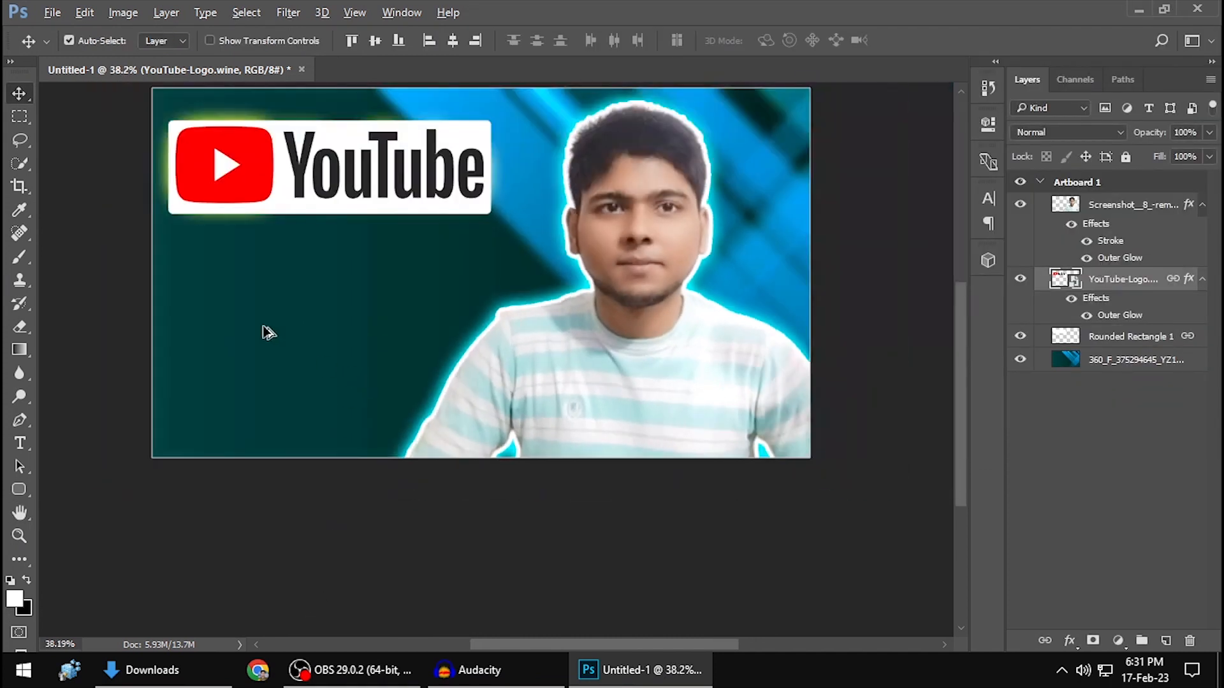
{"action": "left_click", "coordinate": [20, 446]}
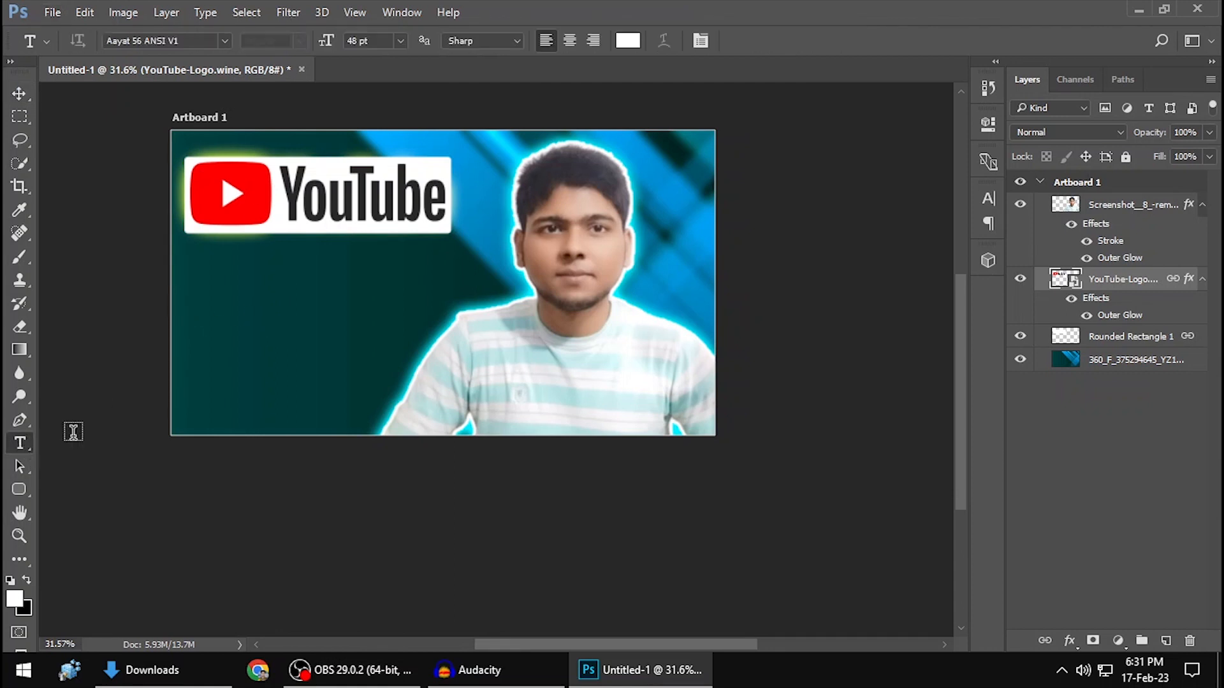
{"action": "left_click", "coordinate": [232, 306]}
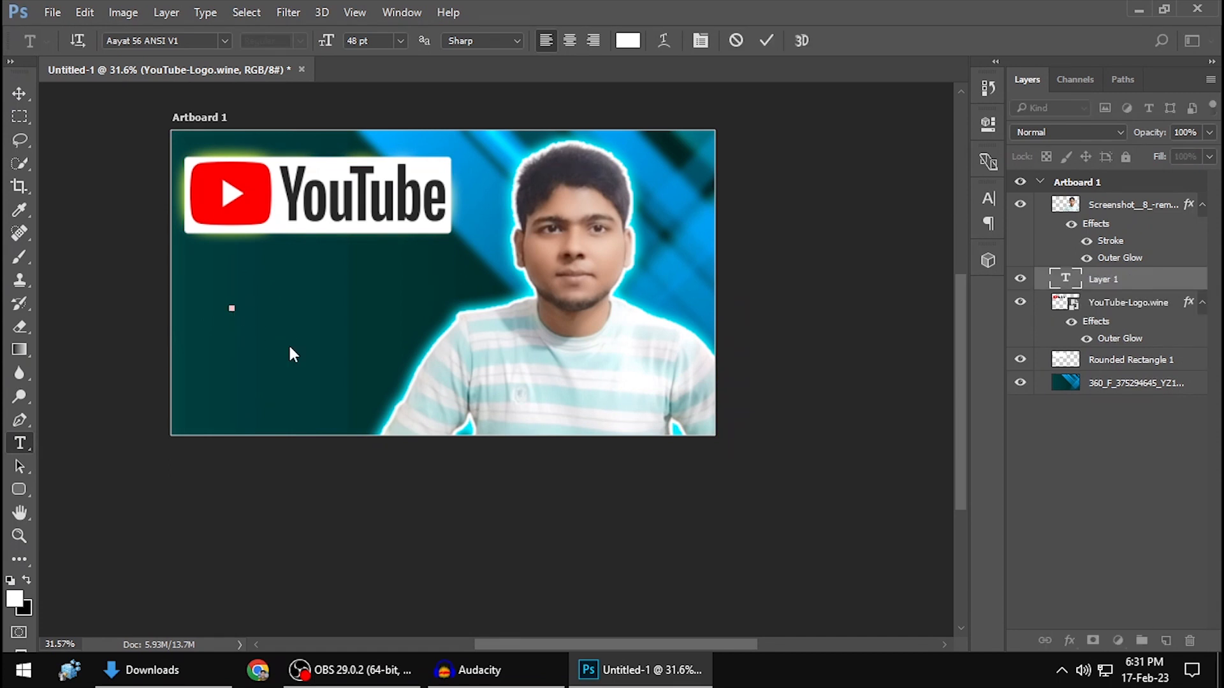
{"action": "type", "text": "শ"}
{"action": "key", "text": "BackSpace"}
{"action": "left_click", "coordinate": [223, 41]}
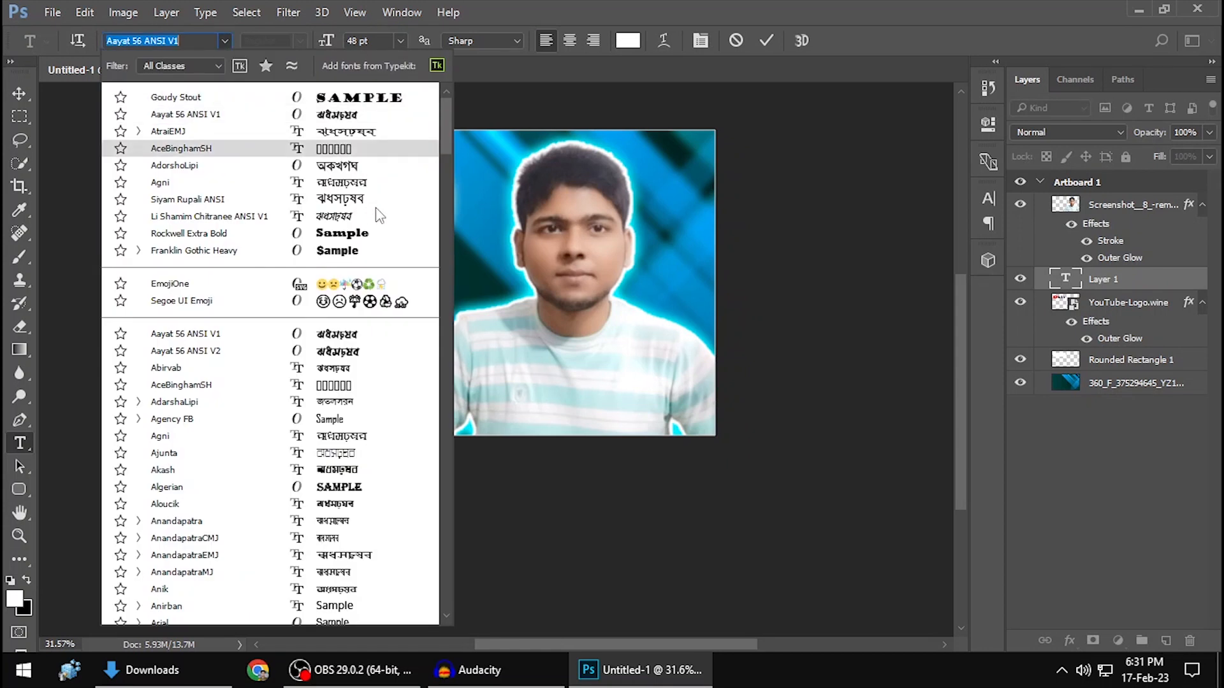
{"action": "left_click", "coordinate": [238, 251]}
{"action": "type", "text": "Thumbnail"}
{"action": "left_click_drag", "start_coordinate": [415, 311], "coordinate": [364, 303]}
{"action": "left_click", "coordinate": [19, 117]}
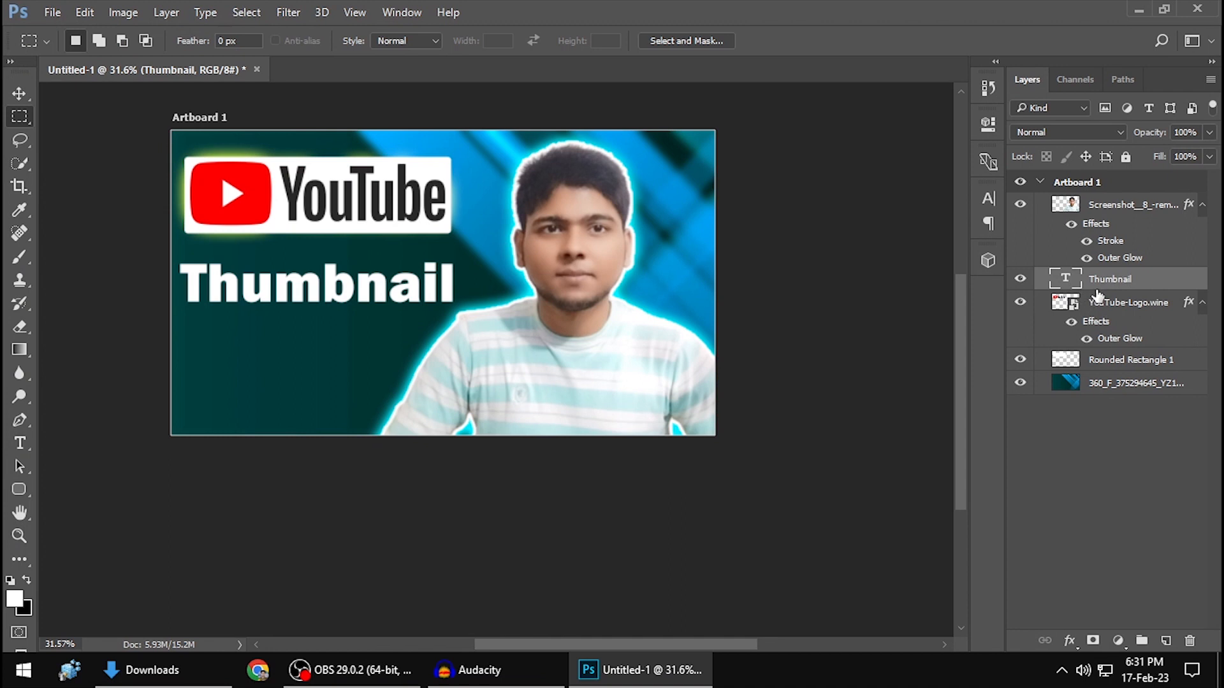
Step: Recolor the "Thumbnail" text bright yellow (f0ff00) after trying black (000000), white (ffffff), yellow (ffe400), green and cyan
{"action": "double_click", "coordinate": [1067, 281]}
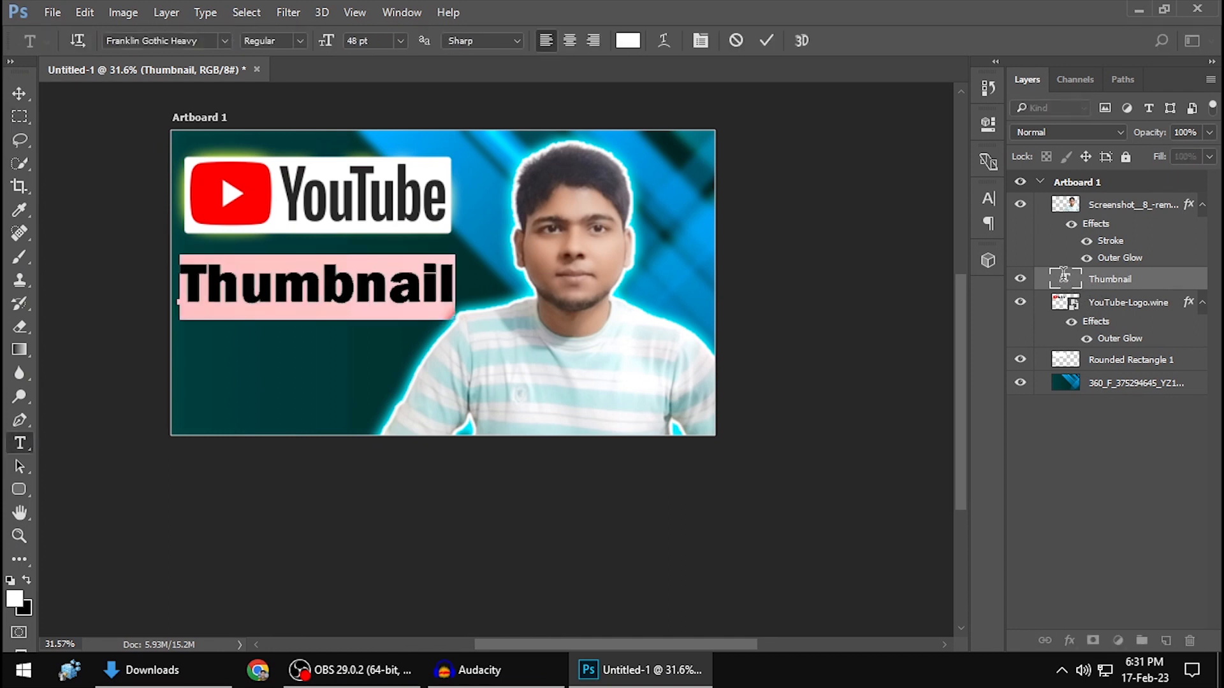
{"action": "left_click", "coordinate": [631, 40]}
{"action": "type", "text": "000000"}
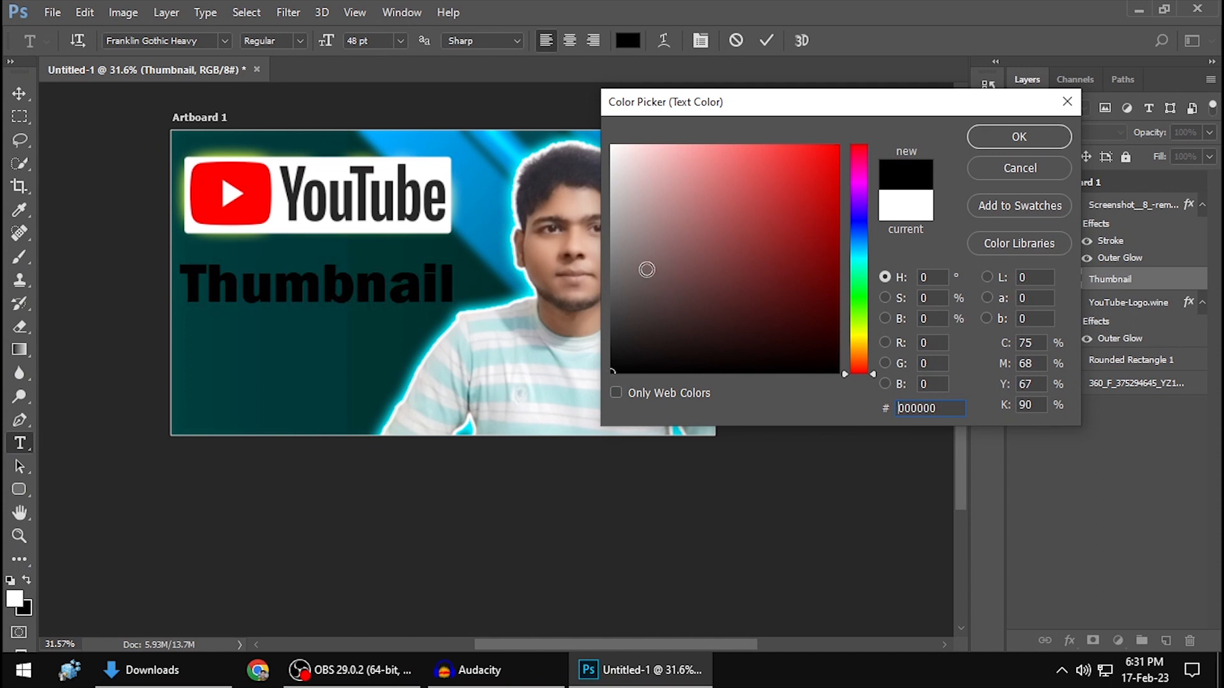
{"action": "left_click_drag", "start_coordinate": [656, 237], "coordinate": [574, 90]}
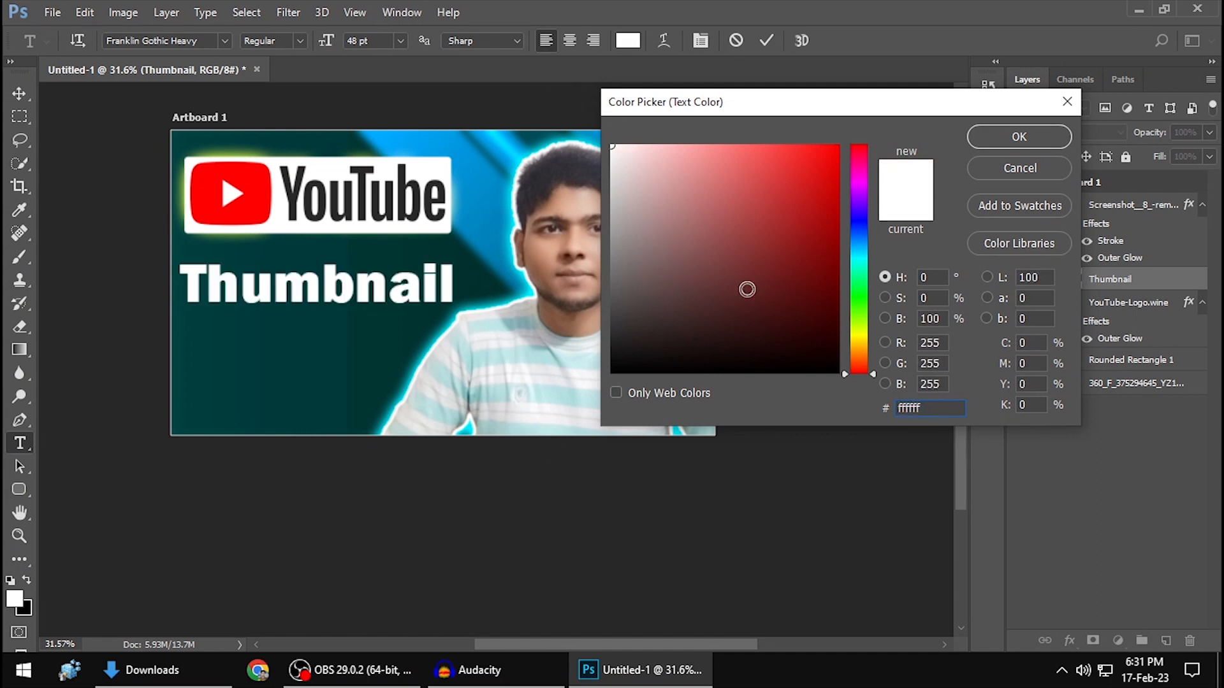
{"action": "left_click", "coordinate": [858, 341]}
{"action": "left_click_drag", "start_coordinate": [806, 245], "coordinate": [839, 145]}
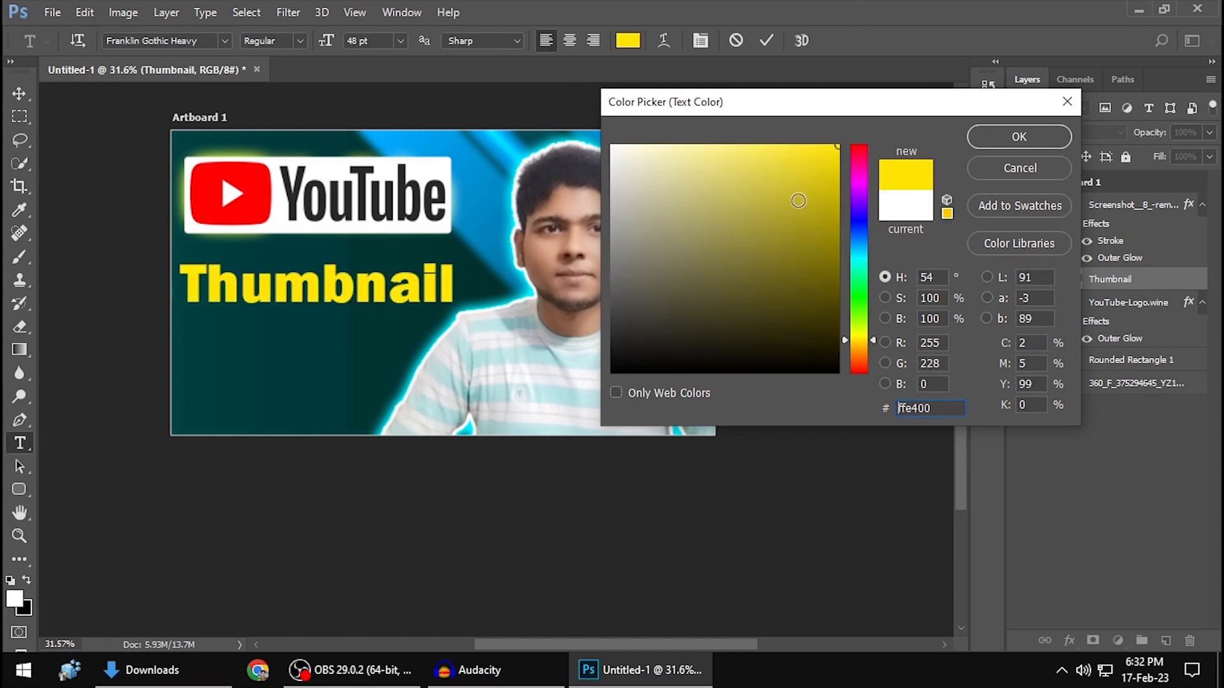
{"action": "left_click", "coordinate": [860, 315]}
{"action": "left_click_drag", "start_coordinate": [861, 300], "coordinate": [863, 275]}
{"action": "left_click", "coordinate": [860, 241]}
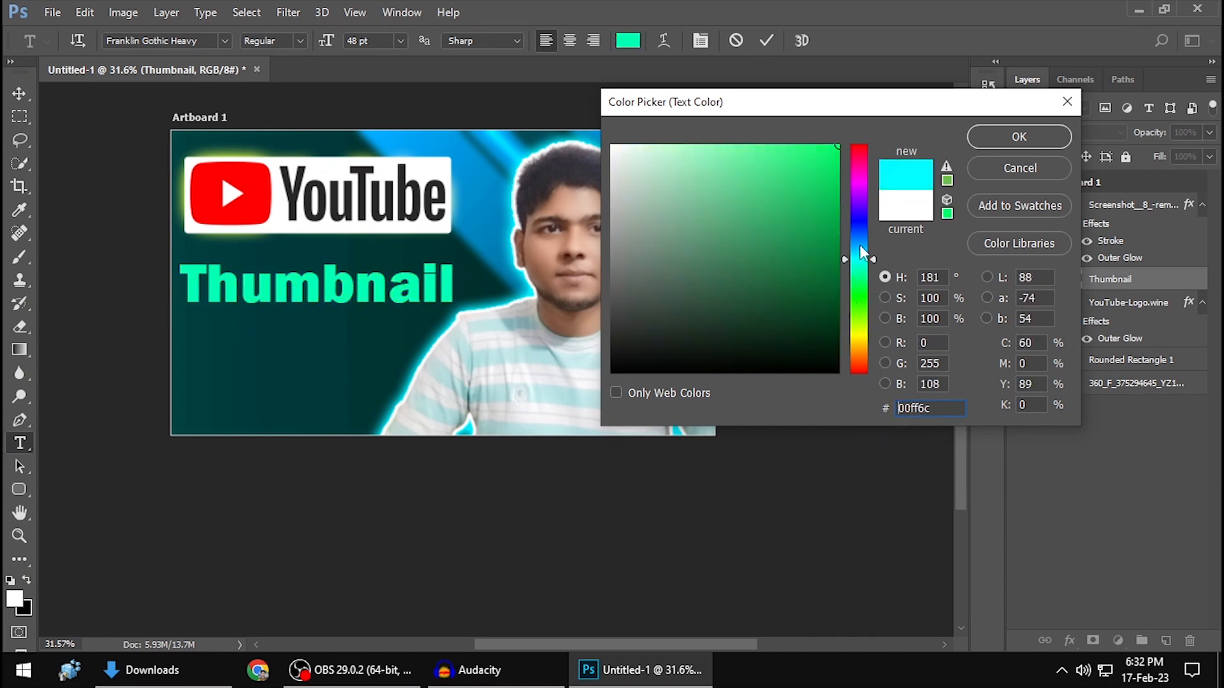
{"action": "mouse_move", "coordinate": [863, 247]}
{"action": "left_mouse_down"}
{"action": "mouse_move", "coordinate": [861, 217]}
{"action": "mouse_move", "coordinate": [864, 350]}
{"action": "mouse_move", "coordinate": [865, 334]}
{"action": "left_mouse_up"}
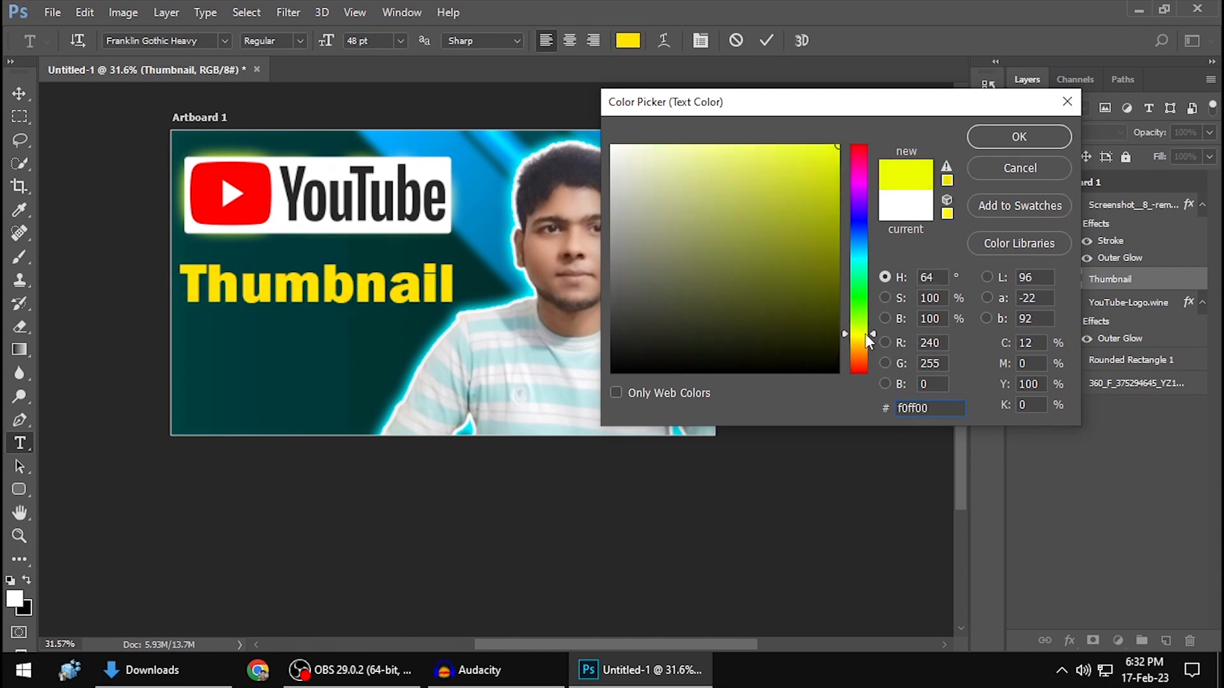
{"action": "left_click", "coordinate": [1015, 133]}
Step: Add a black (000000) outside stroke of 5 px to the "Thumbnail" text
{"action": "left_click", "coordinate": [1092, 279]}
{"action": "right_click", "coordinate": [1086, 278]}
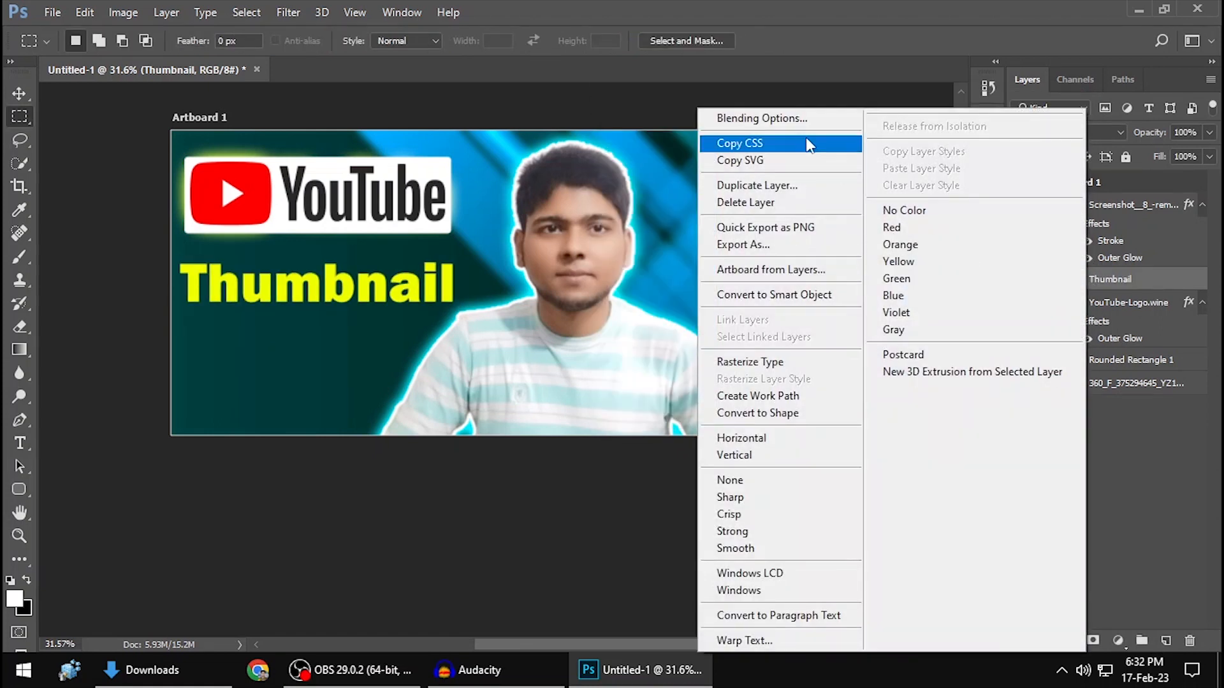
{"action": "left_click", "coordinate": [787, 121]}
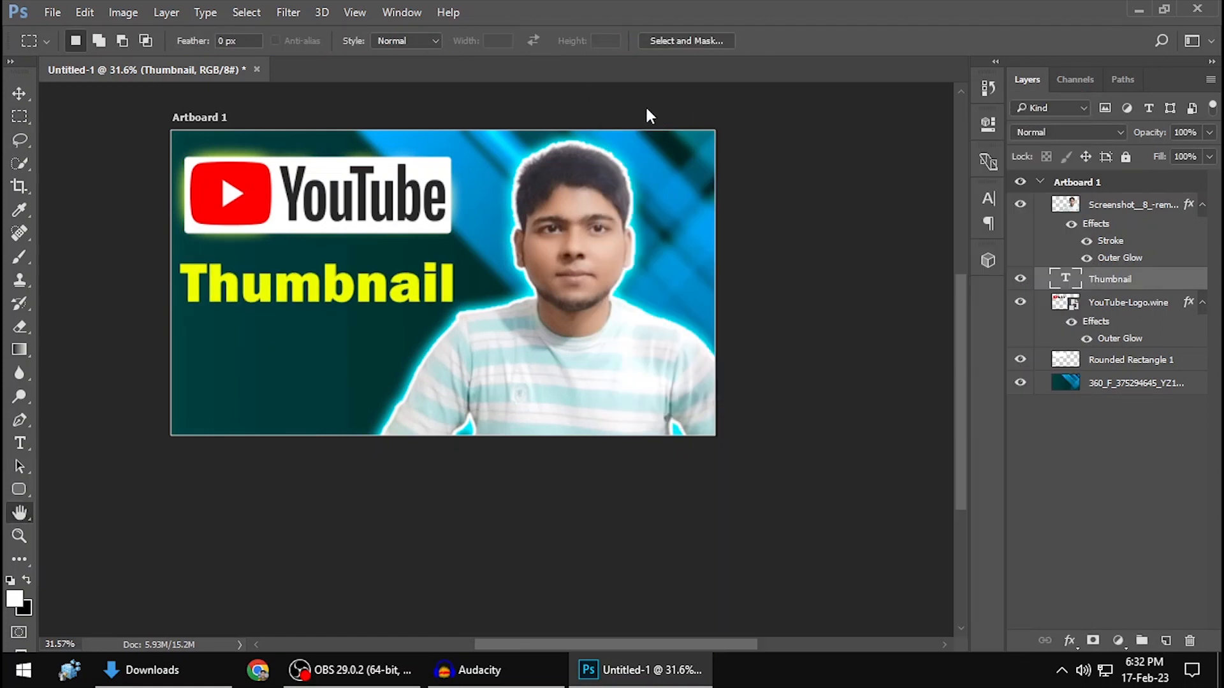
{"action": "left_click", "coordinate": [547, 172]}
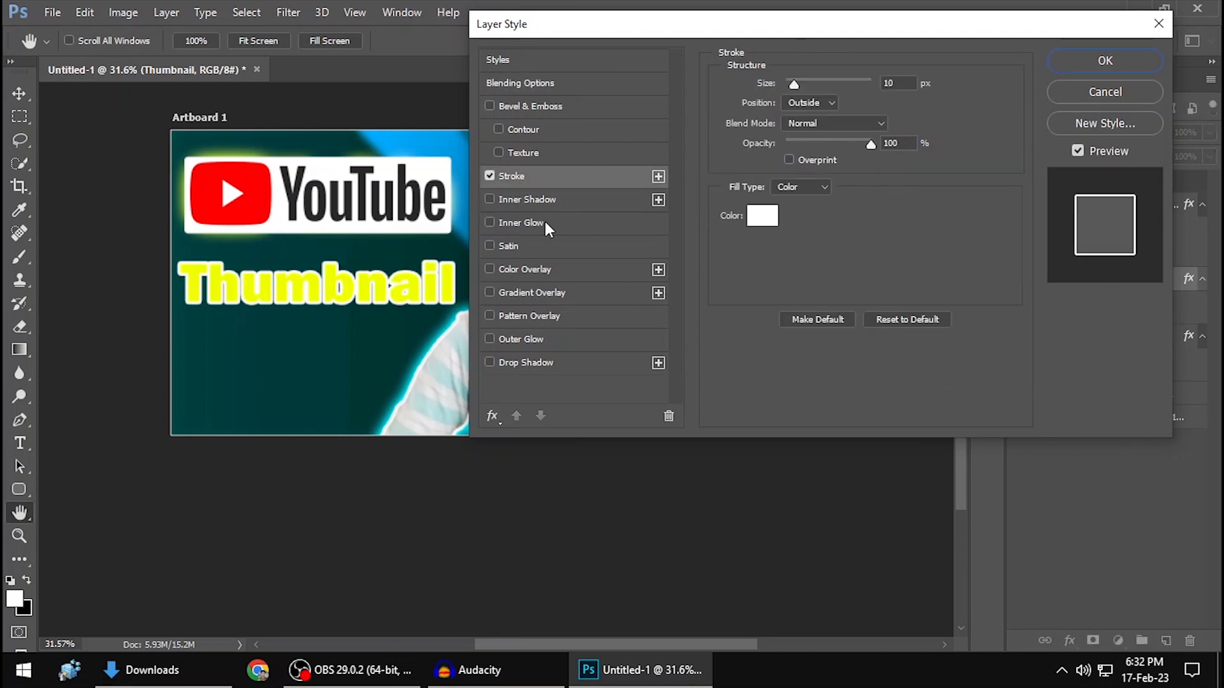
{"action": "left_click", "coordinate": [768, 220]}
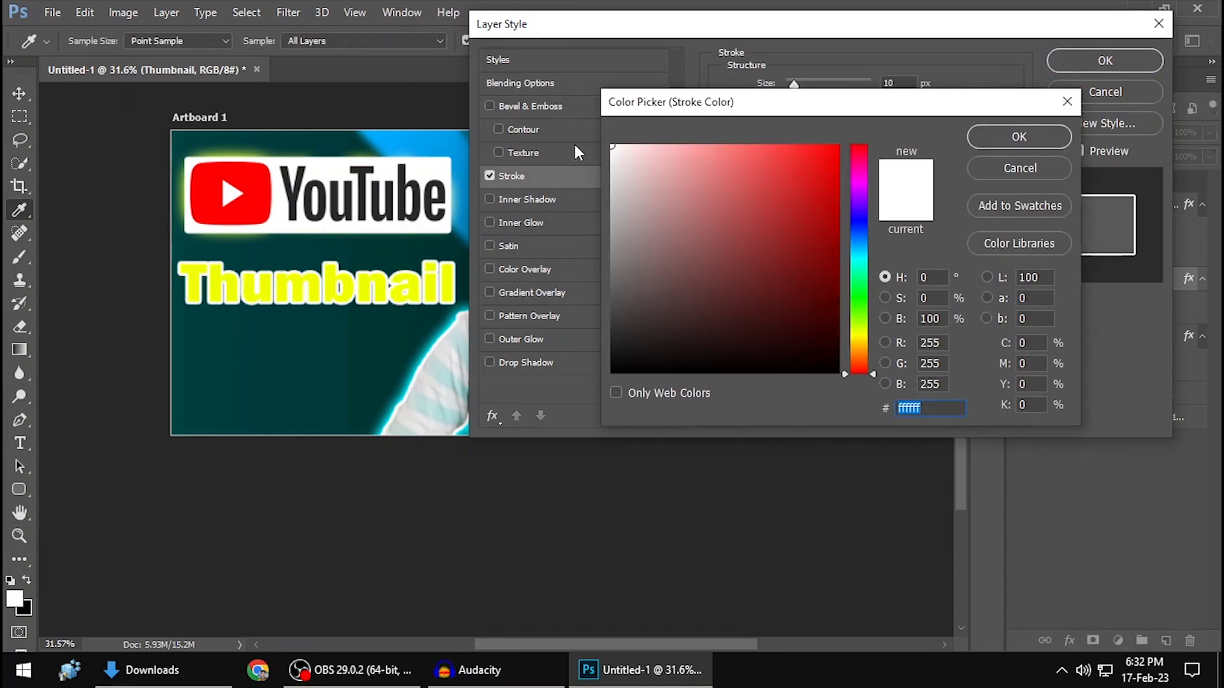
{"action": "left_click_drag", "start_coordinate": [618, 302], "coordinate": [284, 529]}
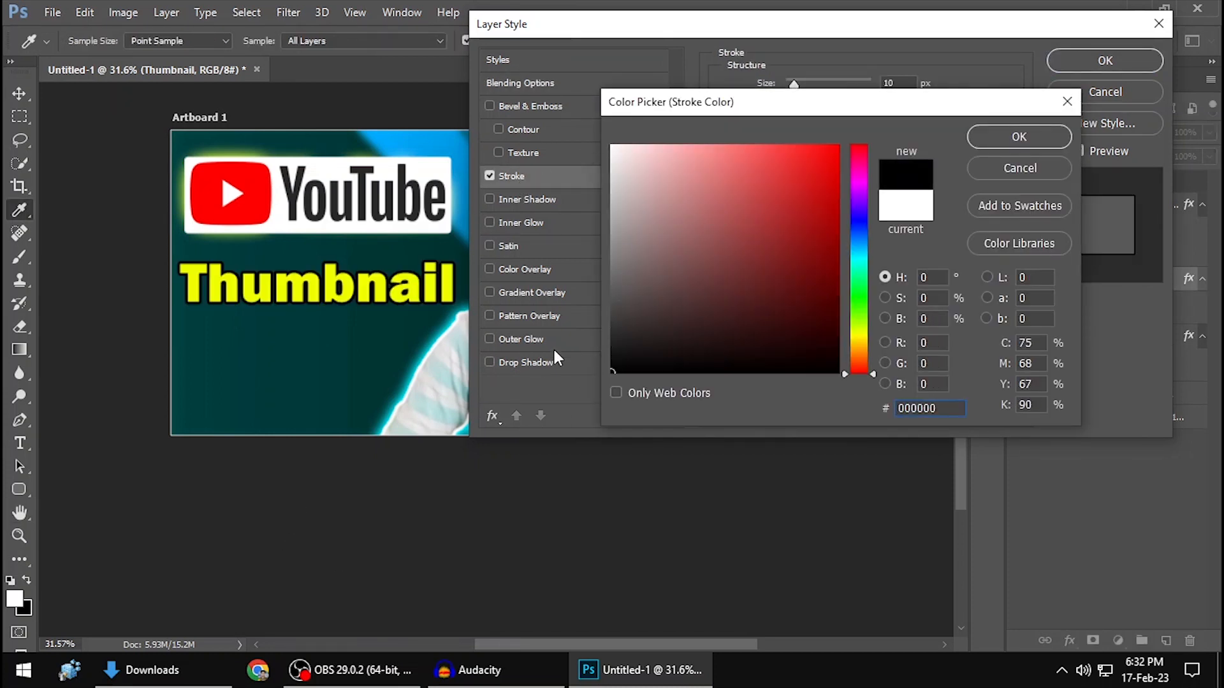
{"action": "left_click", "coordinate": [1015, 142]}
{"action": "double_click", "coordinate": [894, 84]}
{"action": "type", "text": "5"}
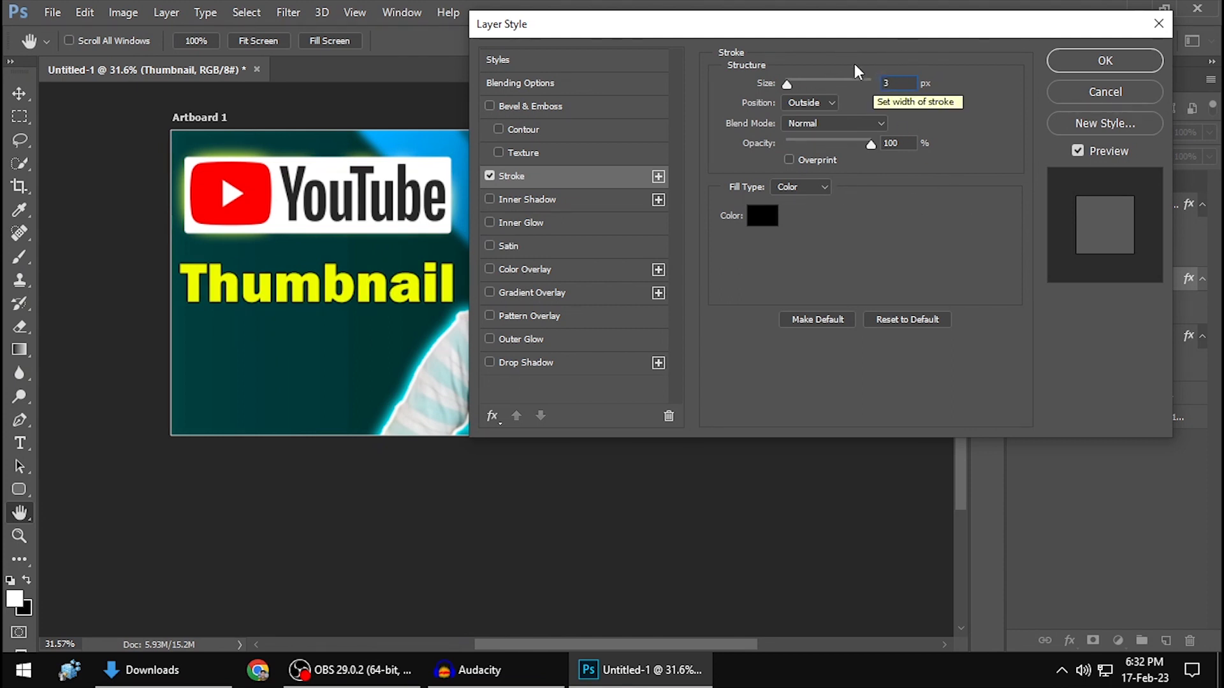
Step: Add a white (ffffff) outer glow to the "Thumbnail" text at 100% opacity with a spread of 7% and a size of 38 px
{"action": "left_click", "coordinate": [547, 343]}
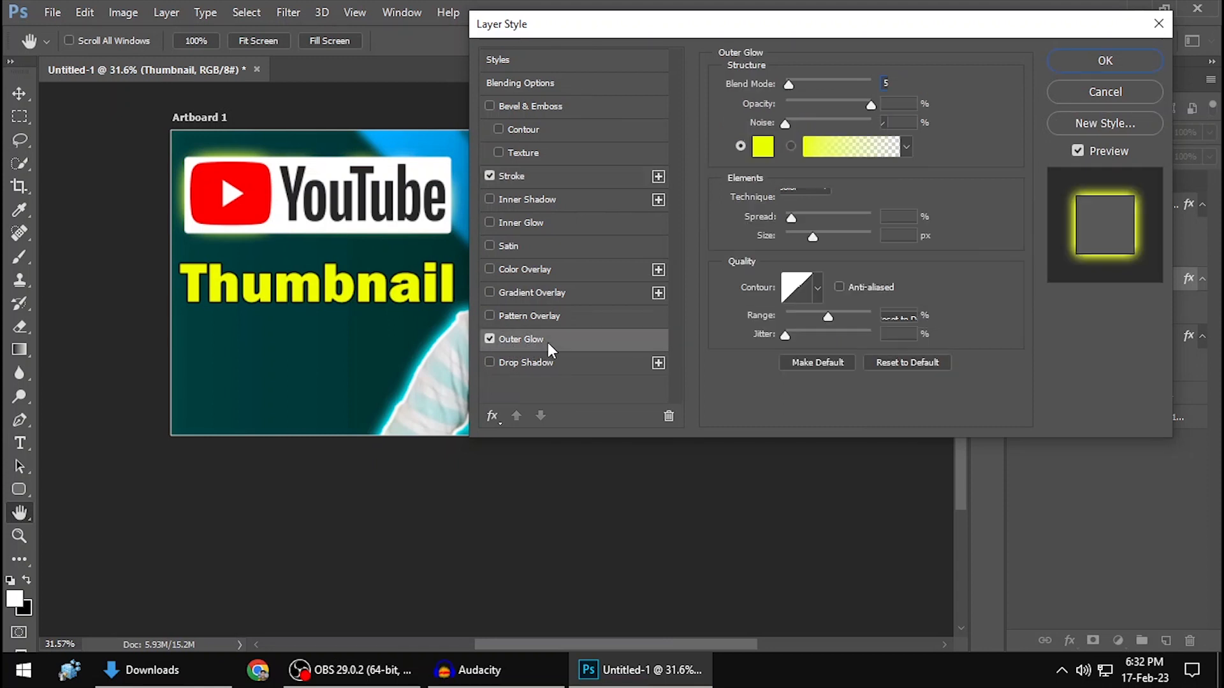
{"action": "left_click", "coordinate": [764, 146]}
{"action": "left_click_drag", "start_coordinate": [631, 177], "coordinate": [579, 129]}
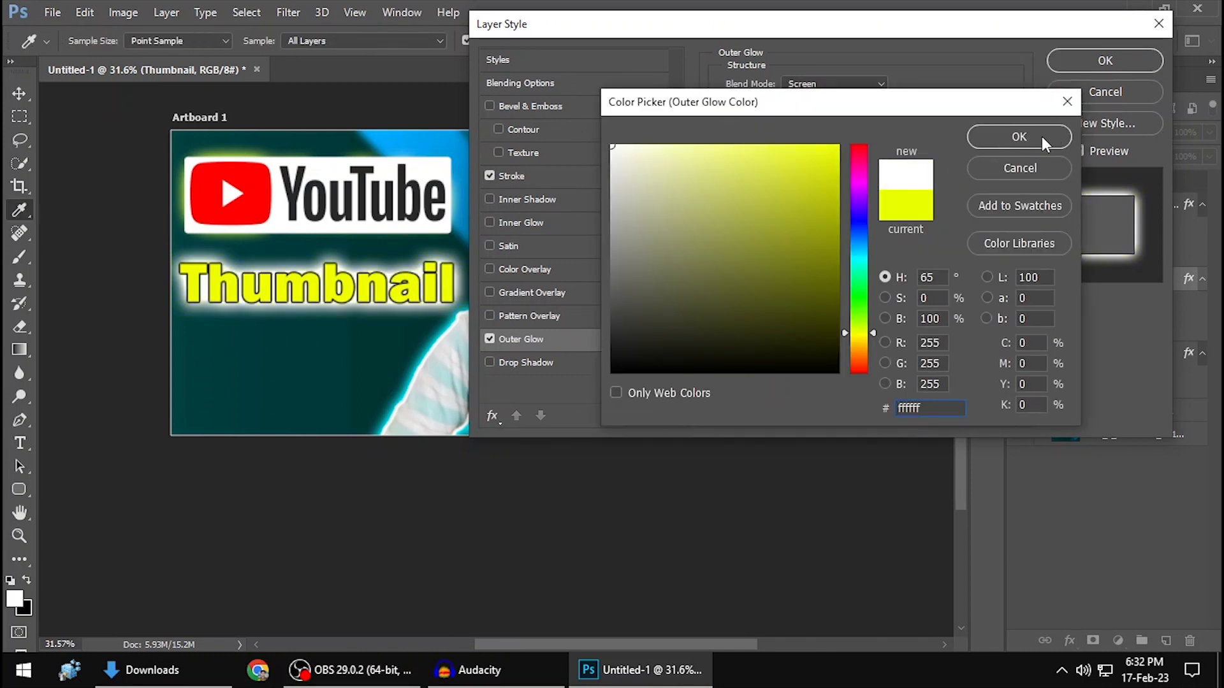
{"action": "left_click", "coordinate": [1041, 137]}
{"action": "left_click_drag", "start_coordinate": [813, 238], "coordinate": [803, 239]}
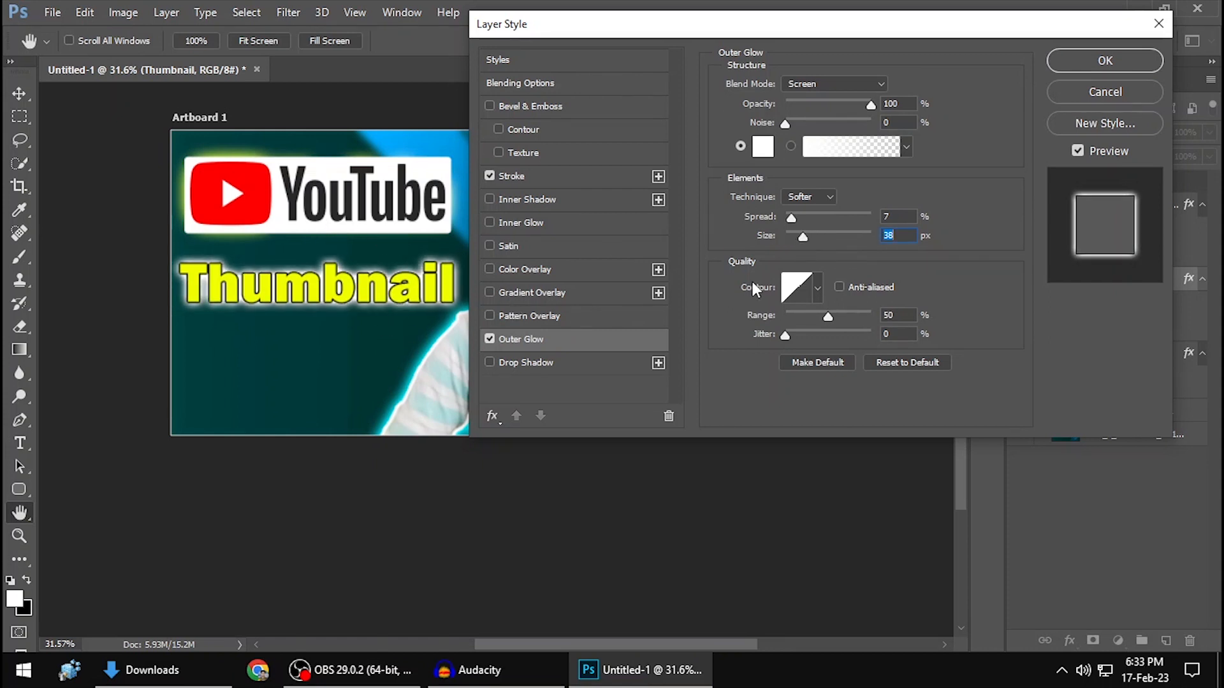
Step: Recolor the "Thumbnail" text's outer glow cyan after trying blue (055dff), and apply the layer style
{"action": "left_click", "coordinate": [765, 147]}
{"action": "left_click_drag", "start_coordinate": [861, 281], "coordinate": [860, 235]}
{"action": "left_click", "coordinate": [834, 146]}
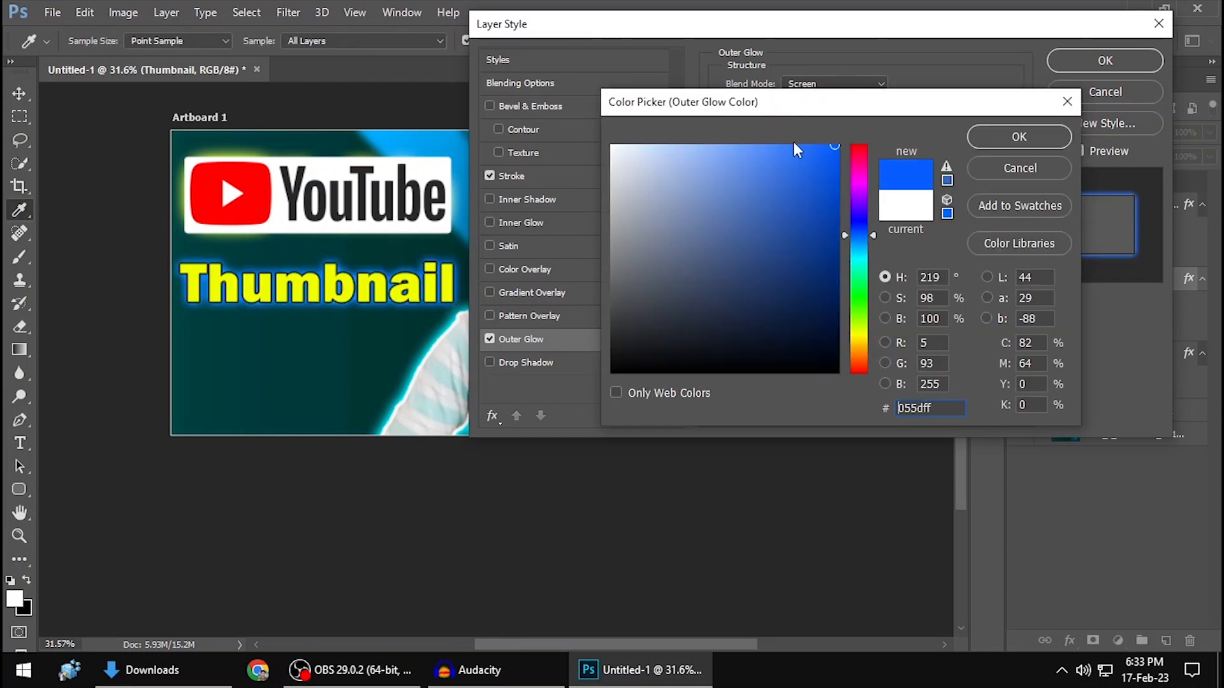
{"action": "key", "text": "Escape"}
{"action": "left_click_drag", "start_coordinate": [810, 231], "coordinate": [798, 236]}
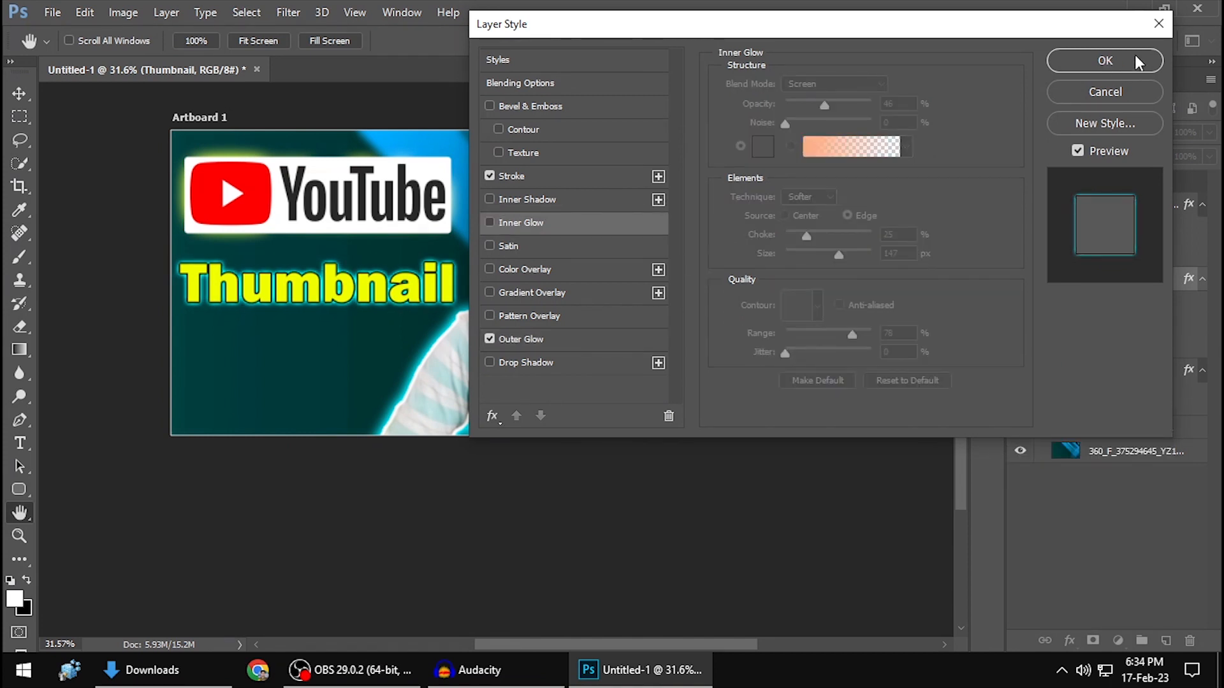
{"action": "left_click", "coordinate": [1134, 55]}
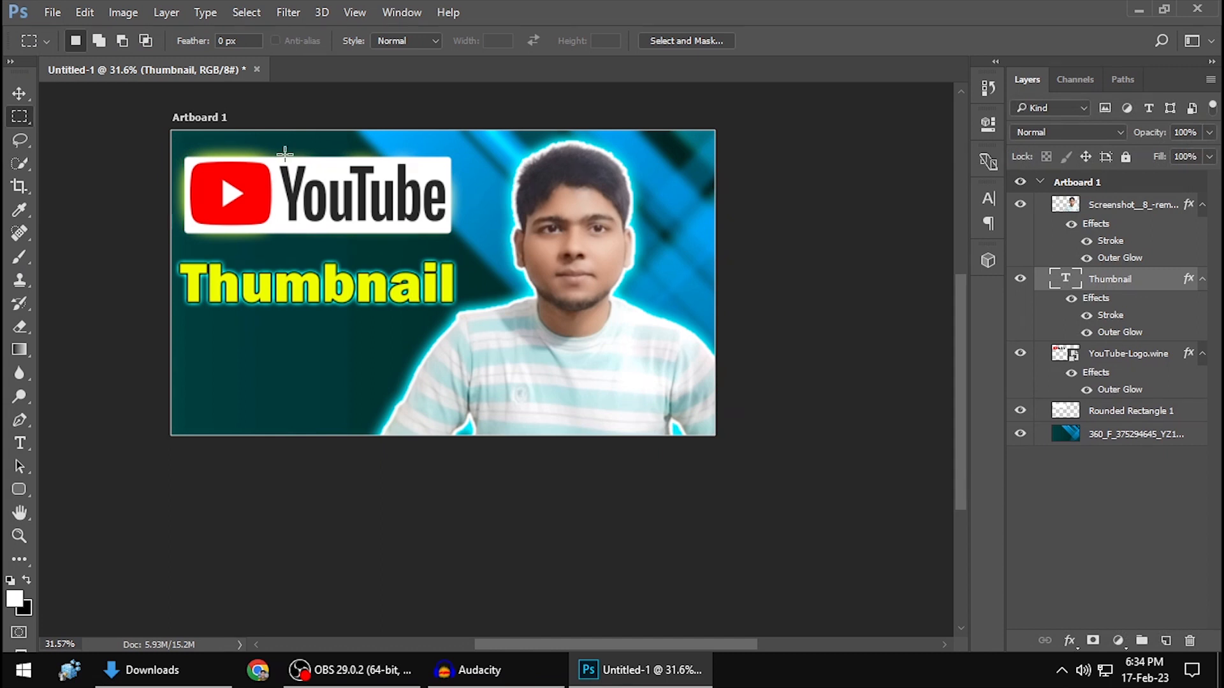
Step: Nudge the "Thumbnail" text slightly to the right beneath the YouTube logo
{"action": "key", "text": "v"}
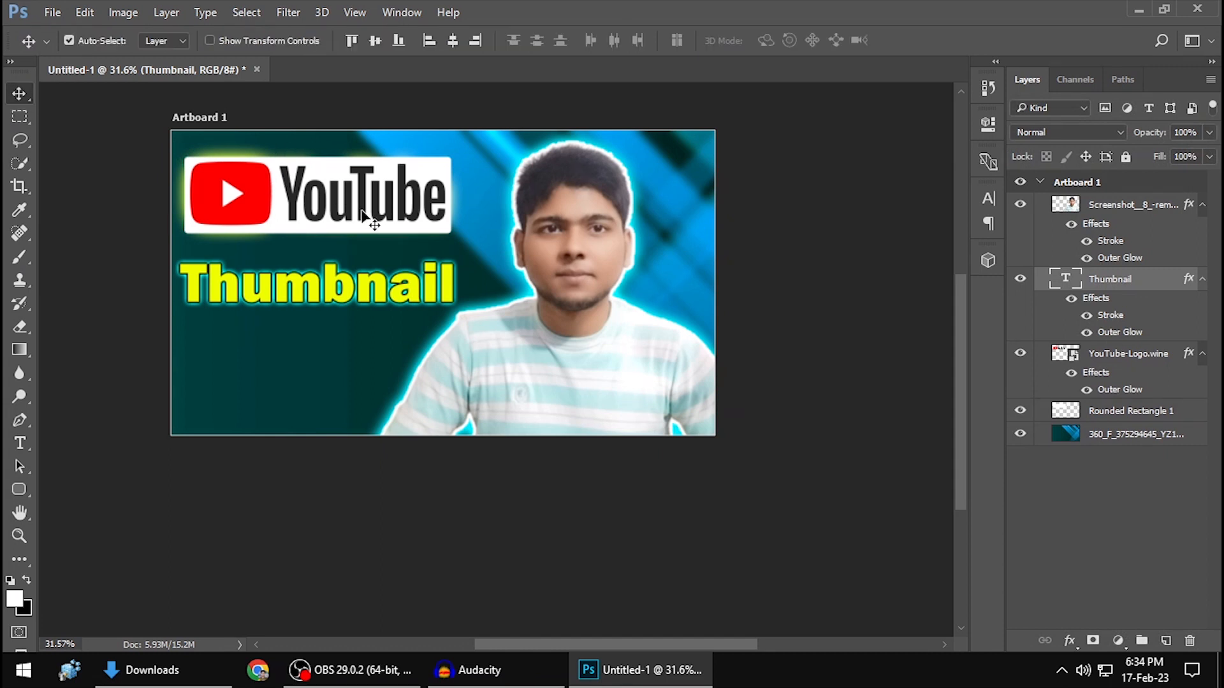
{"action": "scroll", "coordinate": [410, 238], "scroll_direction": "left", "scroll_amount": 2}
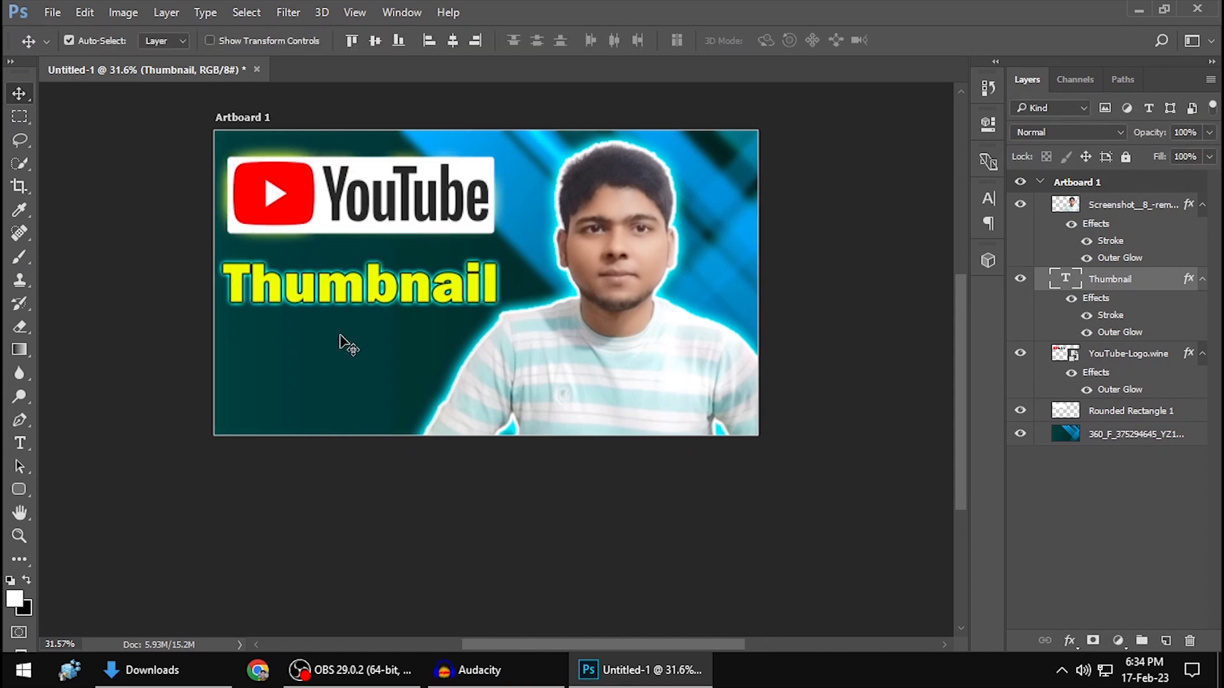
{"action": "left_click_drag", "start_coordinate": [396, 306], "coordinate": [397, 306]}
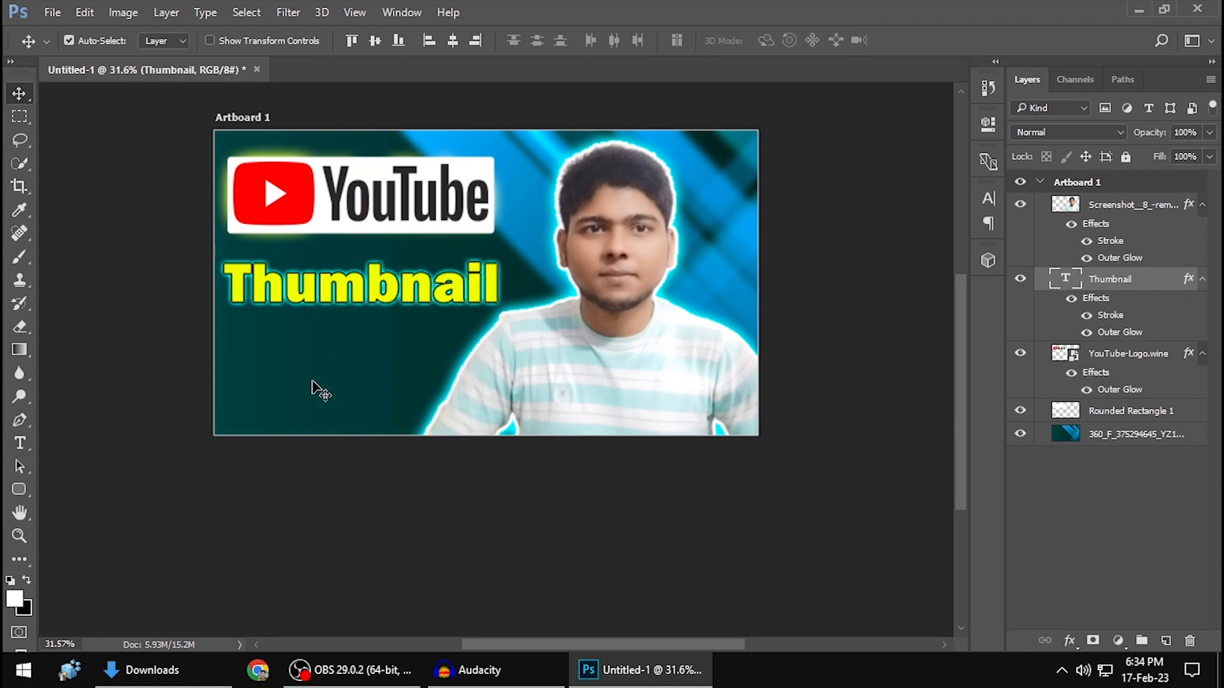
Step: Switch to Chrome, search Google for "photoshop logo" and open the Free PNG Logos image of the splash logo
{"action": "left_click", "coordinate": [258, 670]}
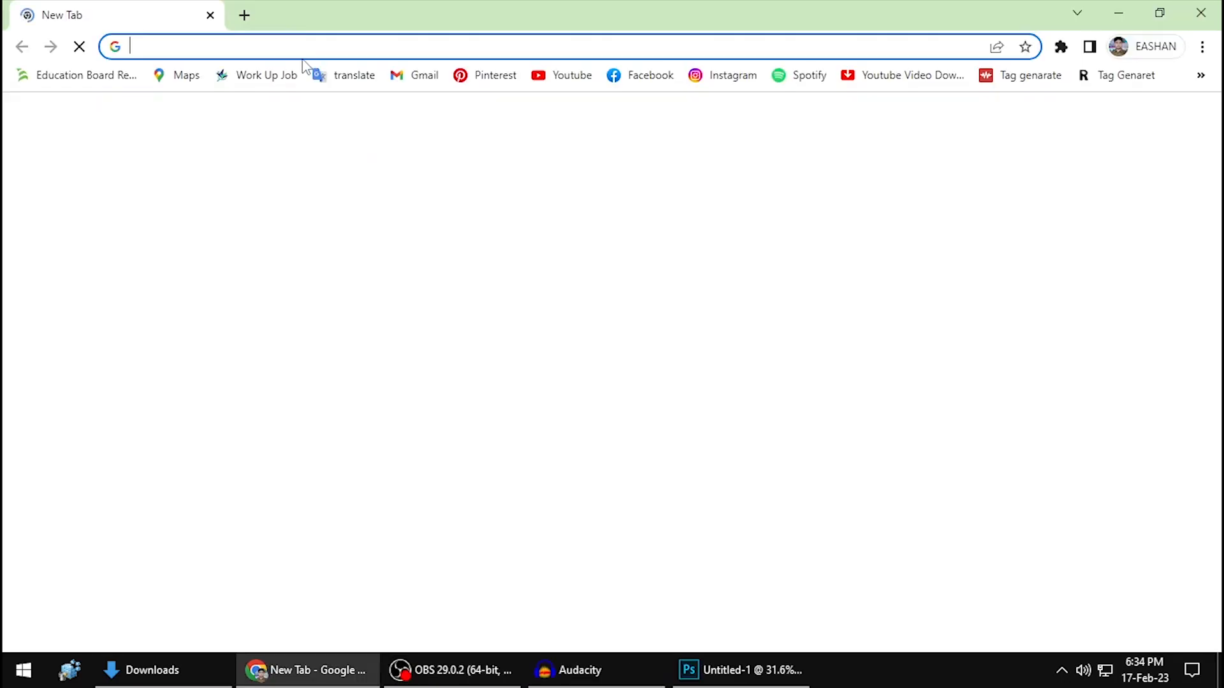
{"action": "left_click", "coordinate": [300, 44]}
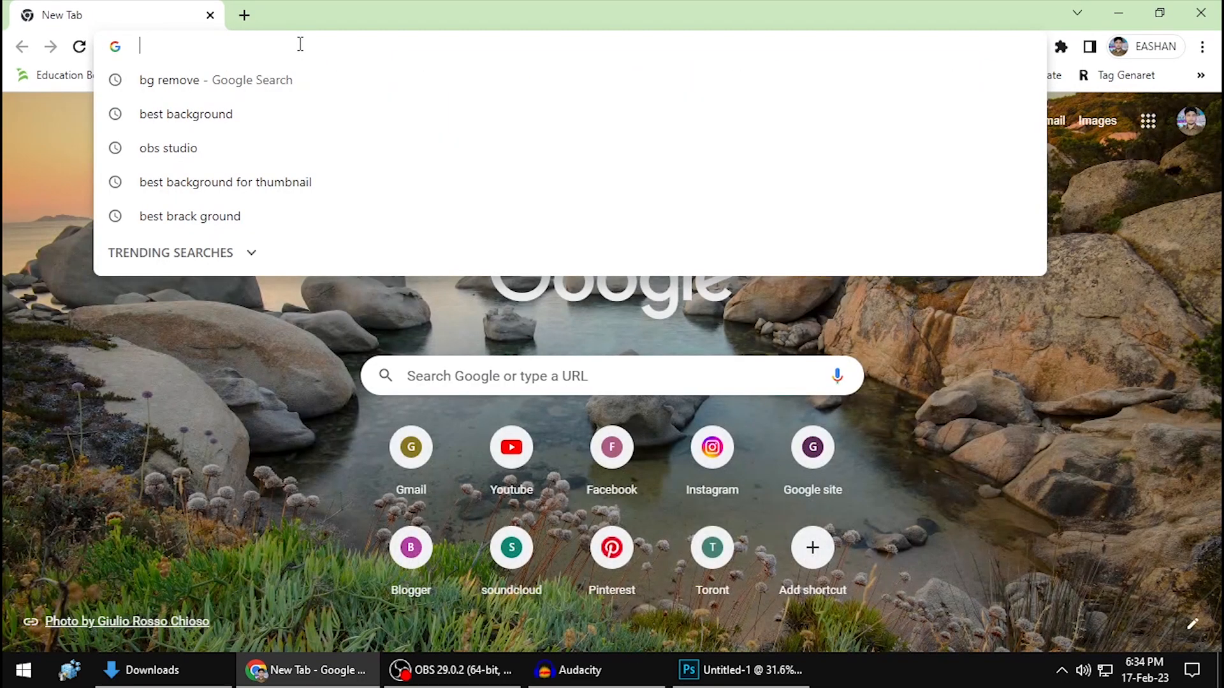
{"action": "type", "text": "photoshop logo"}
{"action": "key", "text": "Return"}
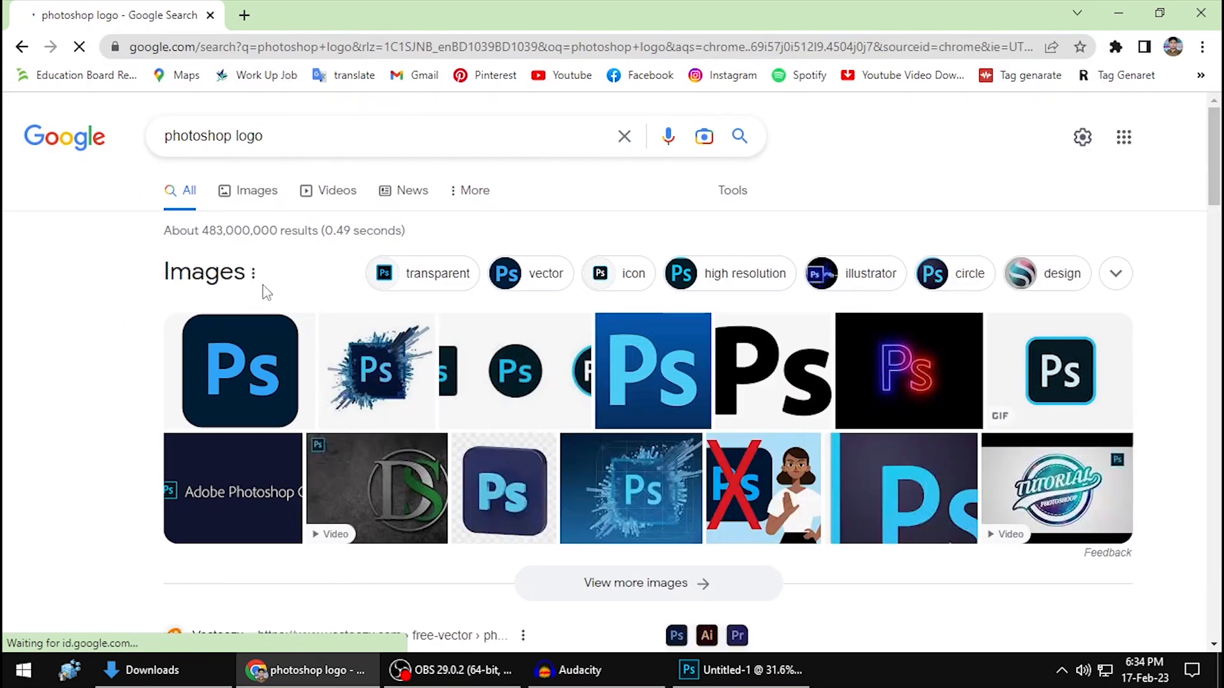
{"action": "left_click", "coordinate": [374, 383]}
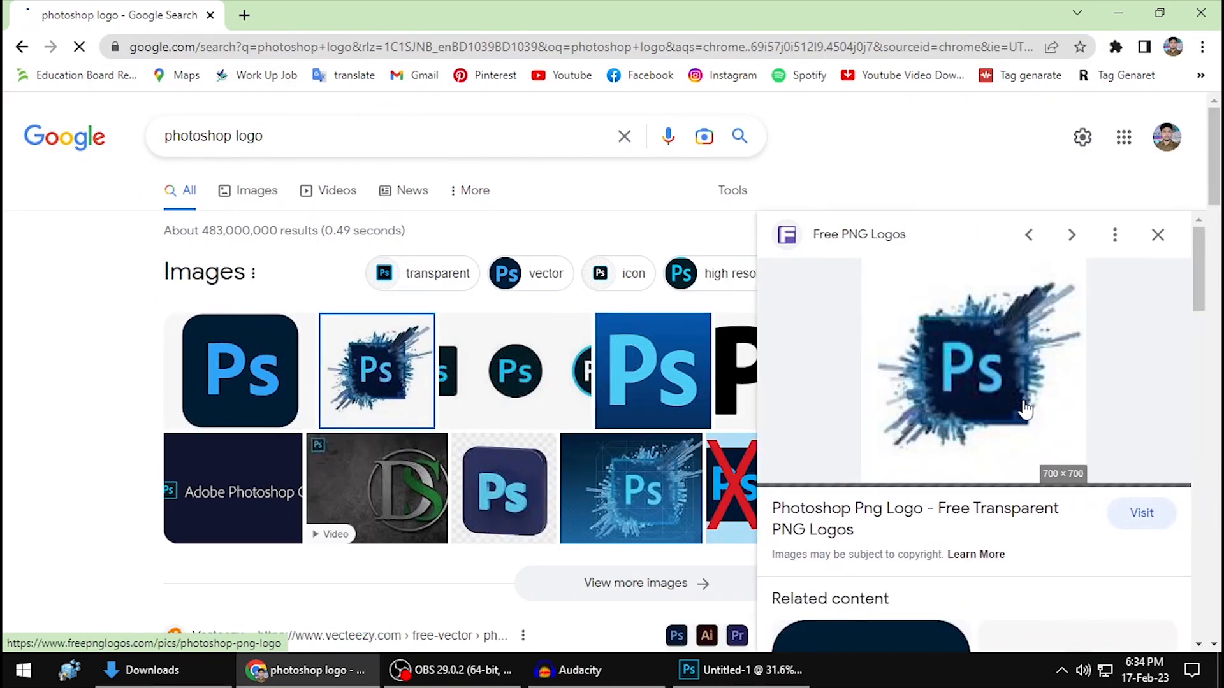
Step: Bring the splash Photoshop logo from the browser into the Photoshop artboard, scale it down and move it toward the portrait
{"action": "left_click_drag", "start_coordinate": [995, 369], "coordinate": [560, 545]}
{"action": "left_click_drag", "start_coordinate": [1076, 458], "coordinate": [534, 357]}
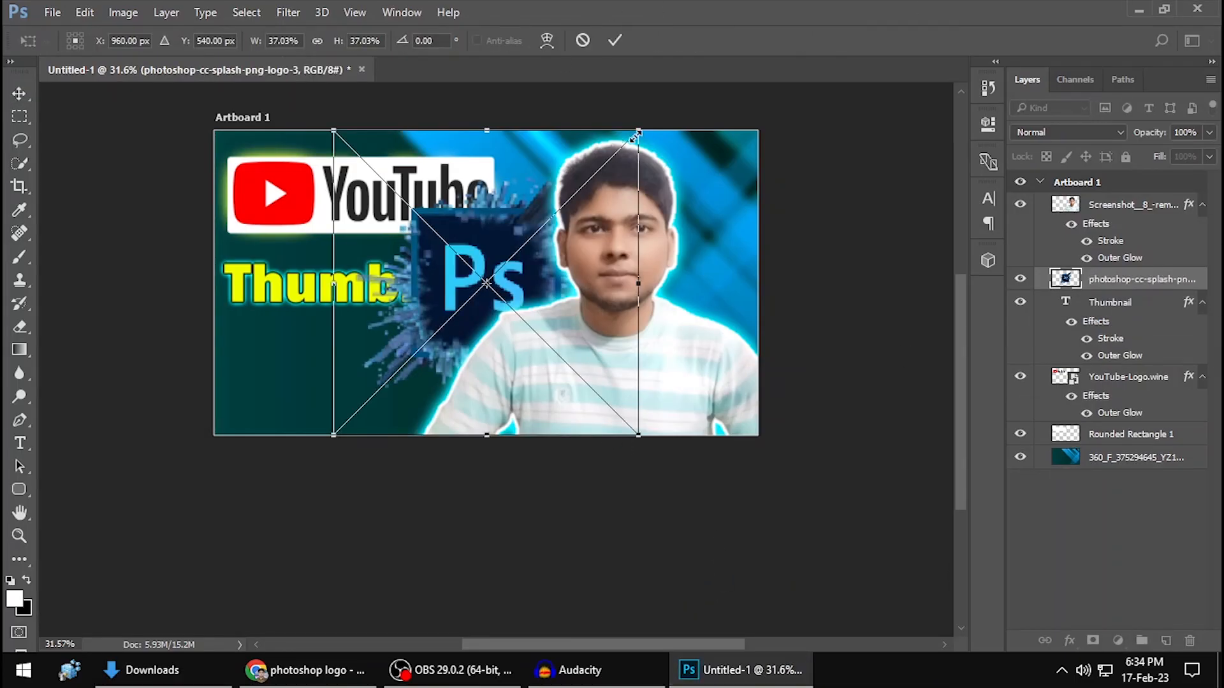
{"action": "left_click_drag", "start_coordinate": [642, 130], "coordinate": [592, 181]}
{"action": "left_click_drag", "start_coordinate": [568, 357], "coordinate": [757, 502]}
{"action": "left_click_drag", "start_coordinate": [641, 392], "coordinate": [606, 400]}
{"action": "mouse_move", "coordinate": [646, 341]}
{"action": "left_mouse_down"}
{"action": "mouse_move", "coordinate": [641, 331]}
{"action": "mouse_move", "coordinate": [646, 351]}
{"action": "left_mouse_up"}
{"action": "key", "text": "Return"}
Step: Move the splash logo layer below Rounded Rectangle 1, then resize and position the logo beside the portrait's face
{"action": "left_click_drag", "start_coordinate": [1119, 279], "coordinate": [1118, 445]}
{"action": "left_click_drag", "start_coordinate": [511, 275], "coordinate": [530, 244]}
{"action": "key", "text": "ctrl+t"}
{"action": "left_click_drag", "start_coordinate": [721, 504], "coordinate": [640, 397]}
{"action": "left_click_drag", "start_coordinate": [613, 350], "coordinate": [607, 349]}
{"action": "left_click", "coordinate": [615, 40]}
Step: Shrink the YouTube logo with its white backing, shift it and the "Thumbnail" text slightly downward, and nudge the splash logo
{"action": "left_click_drag", "start_coordinate": [377, 286], "coordinate": [376, 304]}
{"action": "mouse_move", "coordinate": [418, 220]}
{"action": "left_mouse_down"}
{"action": "mouse_move", "coordinate": [417, 200]}
{"action": "mouse_move", "coordinate": [416, 211]}
{"action": "left_mouse_up"}
{"action": "key", "text": "ctrl+t"}
{"action": "left_click_drag", "start_coordinate": [491, 149], "coordinate": [439, 189]}
{"action": "key", "text": "Return"}
{"action": "mouse_move", "coordinate": [338, 312]}
{"action": "left_mouse_down"}
{"action": "mouse_move", "coordinate": [339, 298]}
{"action": "mouse_move", "coordinate": [341, 311]}
{"action": "left_mouse_up"}
{"action": "left_click_drag", "start_coordinate": [357, 192], "coordinate": [342, 212]}
{"action": "left_click_drag", "start_coordinate": [512, 252], "coordinate": [510, 247]}
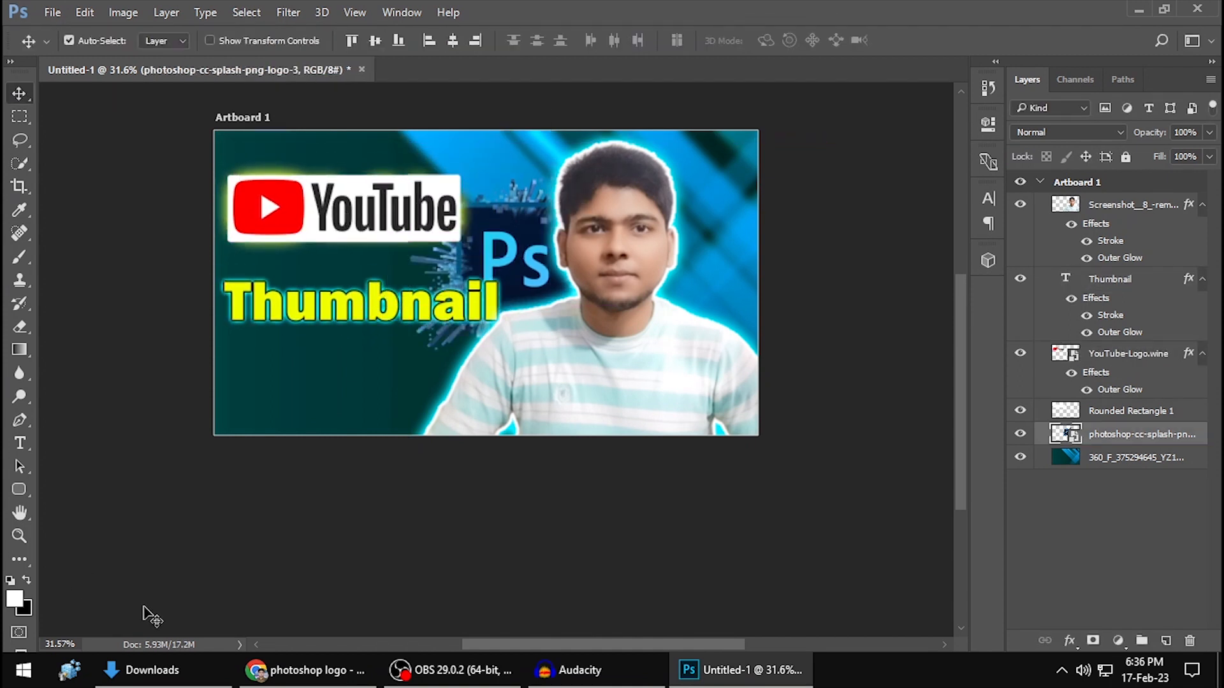
Step: Switch back to Chrome, dismiss the Google Lens upload prompt and show the image results for "photoshop logo"
{"action": "left_click", "coordinate": [163, 679]}
{"action": "left_click", "coordinate": [300, 669]}
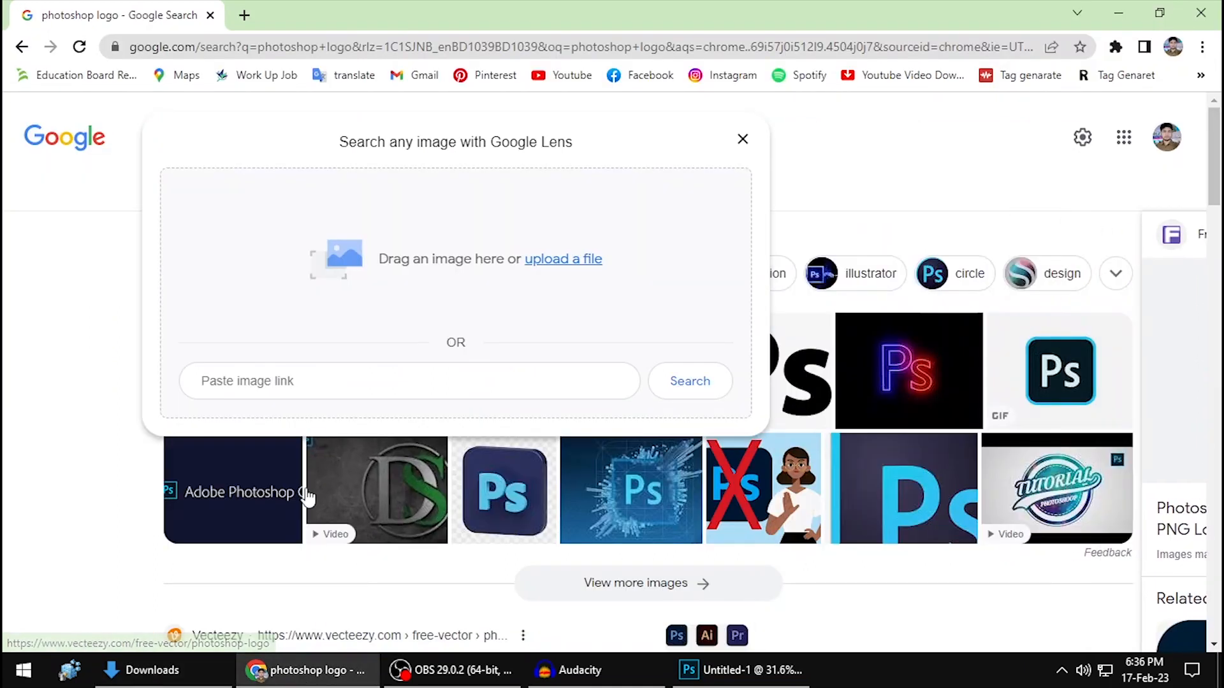
{"action": "left_click", "coordinate": [979, 227]}
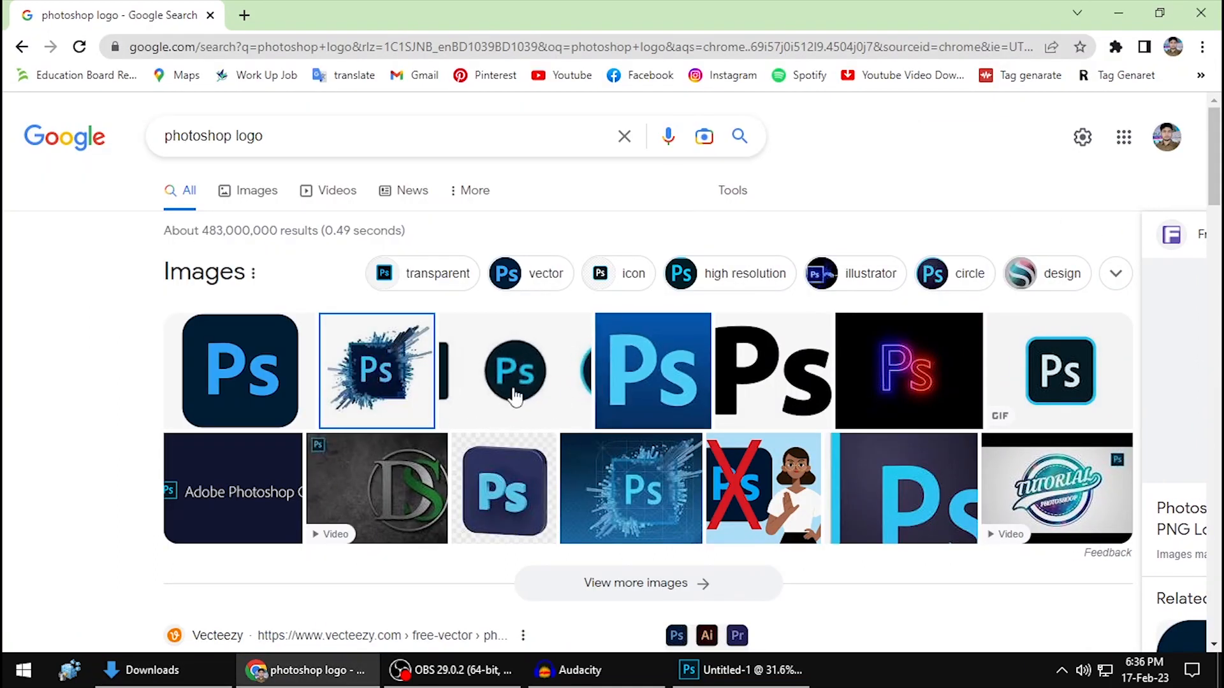
{"action": "scroll", "coordinate": [776, 426], "scroll_direction": "down", "scroll_amount": 5}
{"action": "scroll", "coordinate": [776, 426], "scroll_direction": "up", "scroll_amount": 5}
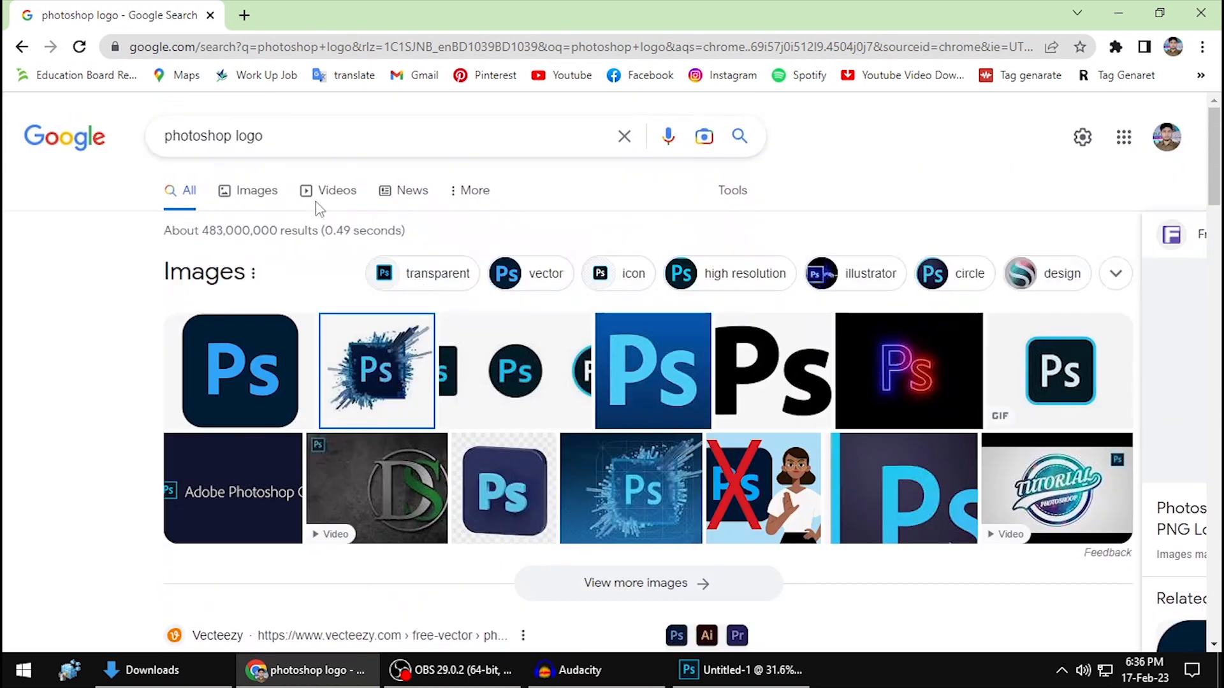
{"action": "left_click", "coordinate": [259, 200]}
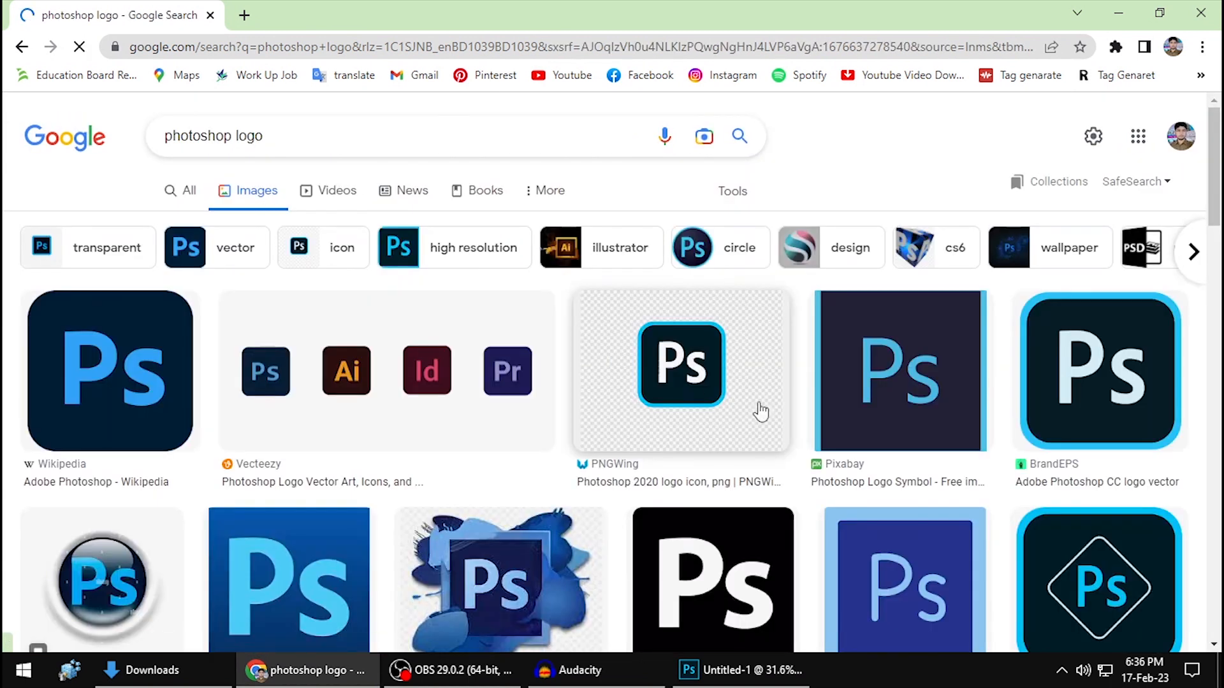
Step: Browse the logo image results and open the NicePNG Photoshop logo with a blue splash and "PHOTOSHOP" lettering
{"action": "scroll", "coordinate": [848, 390], "scroll_direction": "down", "scroll_amount": 8}
{"action": "scroll", "coordinate": [543, 378], "scroll_direction": "up", "scroll_amount": 4}
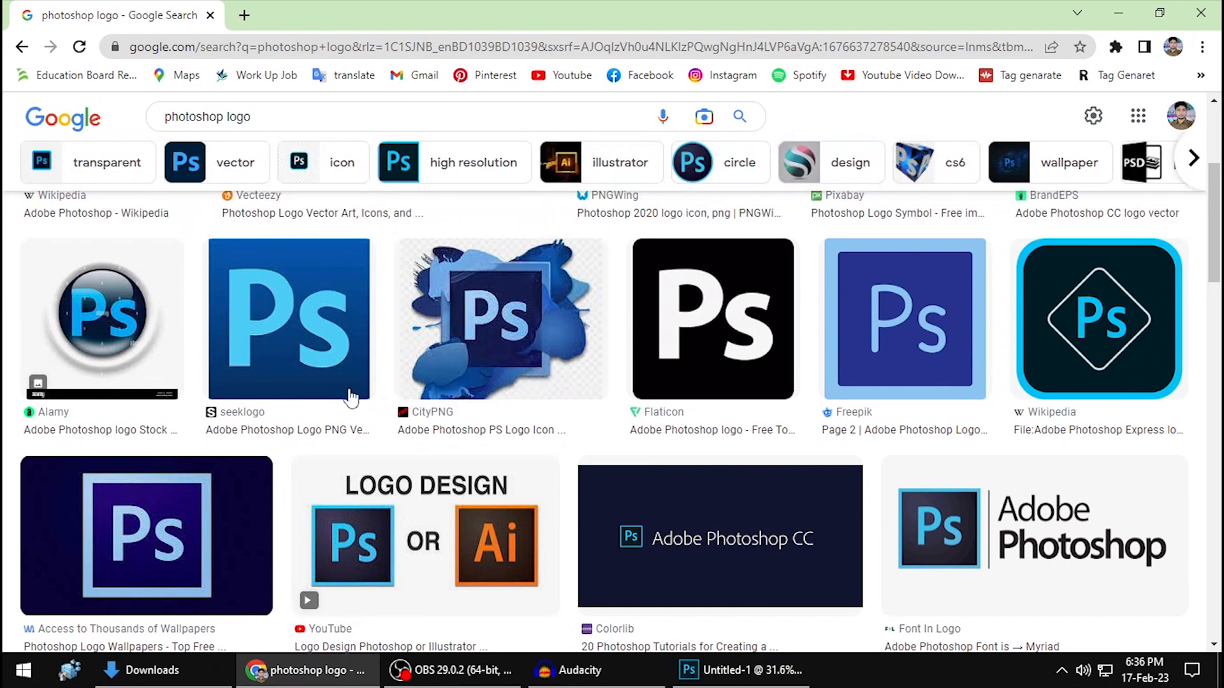
{"action": "scroll", "coordinate": [395, 392], "scroll_direction": "down", "scroll_amount": 6}
{"action": "scroll", "coordinate": [408, 407], "scroll_direction": "down", "scroll_amount": 4}
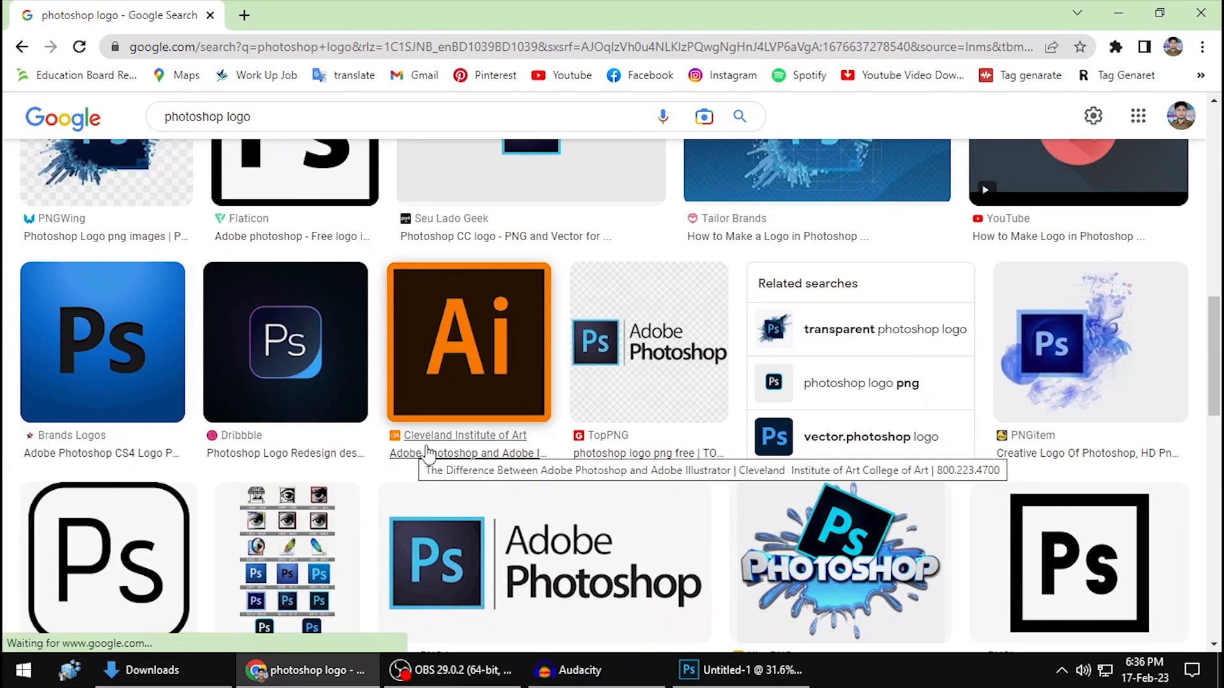
{"action": "left_click", "coordinate": [1040, 387]}
{"action": "left_click", "coordinate": [129, 452]}
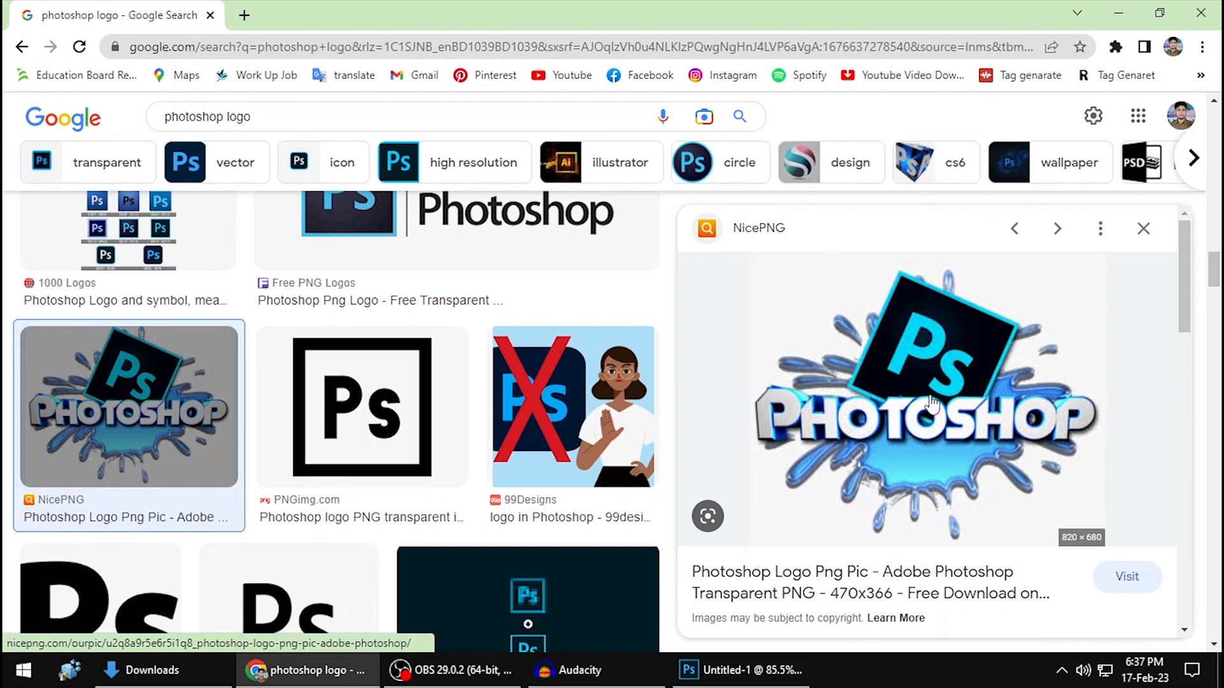
Step: Bring the NicePNG "PHOTOSHOP" lettering logo from the browser into the Photoshop artboard as a new layer
{"action": "left_click_drag", "start_coordinate": [938, 407], "coordinate": [638, 586]}
{"action": "left_click_drag", "start_coordinate": [180, 551], "coordinate": [469, 376]}
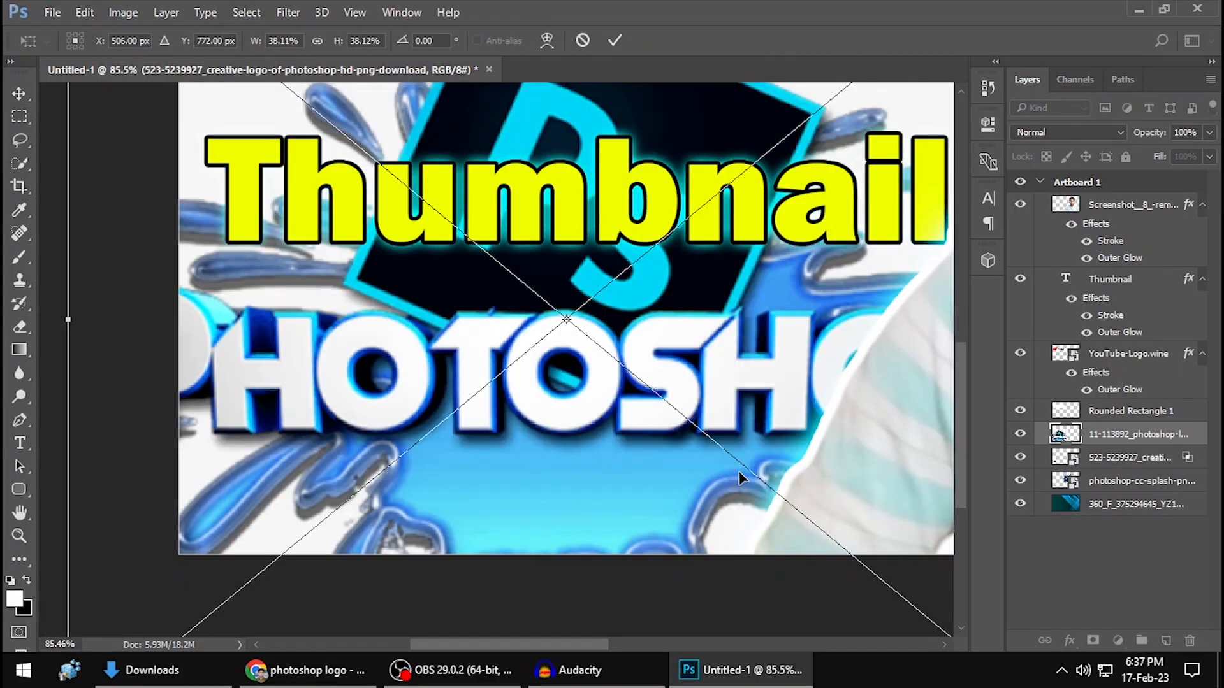
{"action": "scroll", "coordinate": [675, 384], "scroll_direction": "down", "scroll_amount": 4}
{"action": "scroll", "coordinate": [780, 431], "scroll_direction": "up", "scroll_amount": 2}
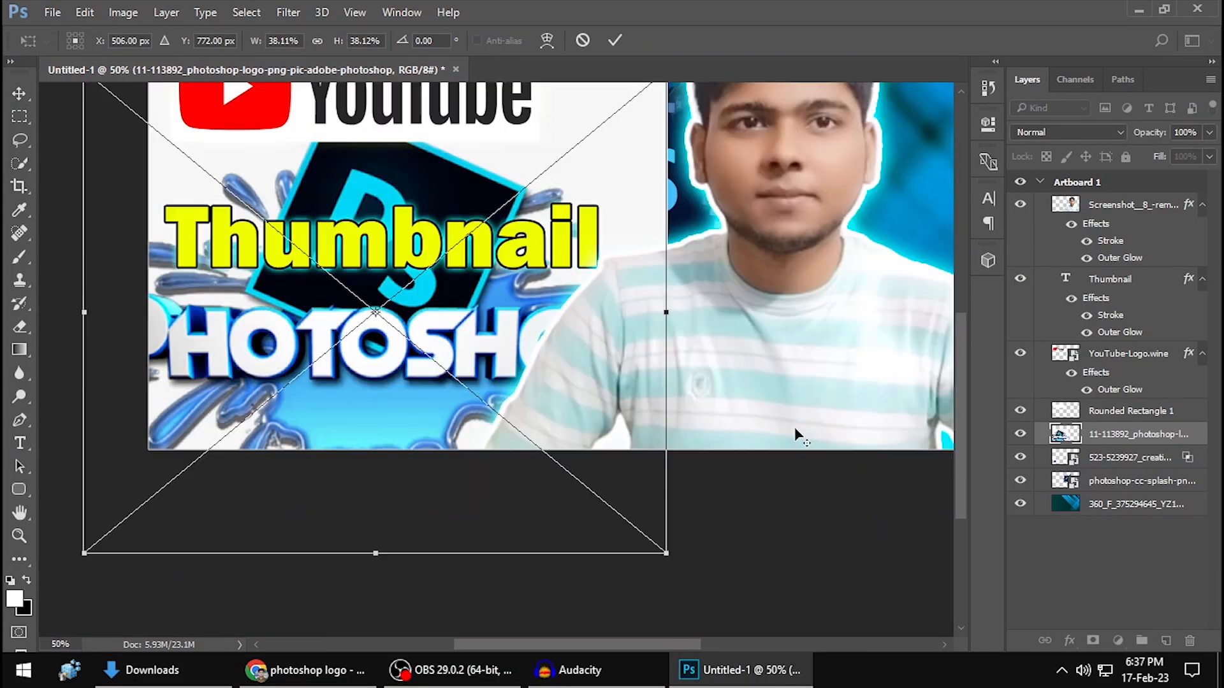
{"action": "scroll", "coordinate": [732, 399], "scroll_direction": "down", "scroll_amount": 3}
{"action": "scroll", "coordinate": [755, 396], "scroll_direction": "up", "scroll_amount": 2}
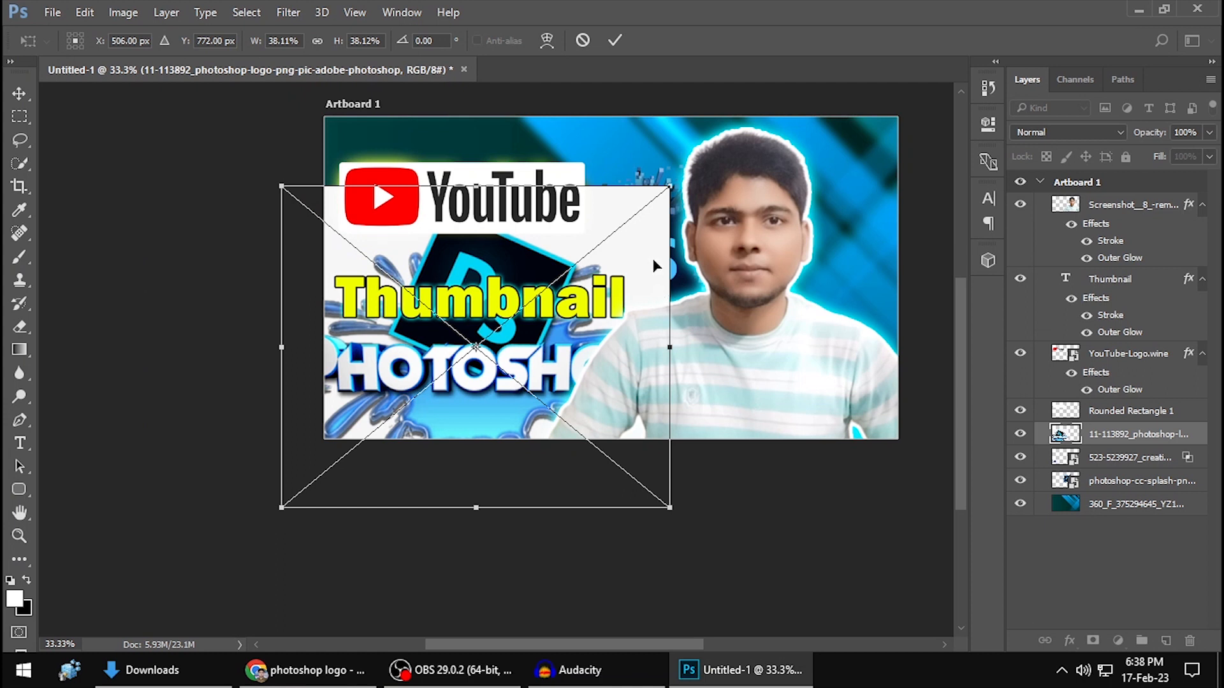
{"action": "left_click_drag", "start_coordinate": [655, 230], "coordinate": [645, 285]}
{"action": "left_click_drag", "start_coordinate": [699, 199], "coordinate": [614, 235]}
{"action": "left_click_drag", "start_coordinate": [556, 395], "coordinate": [498, 411]}
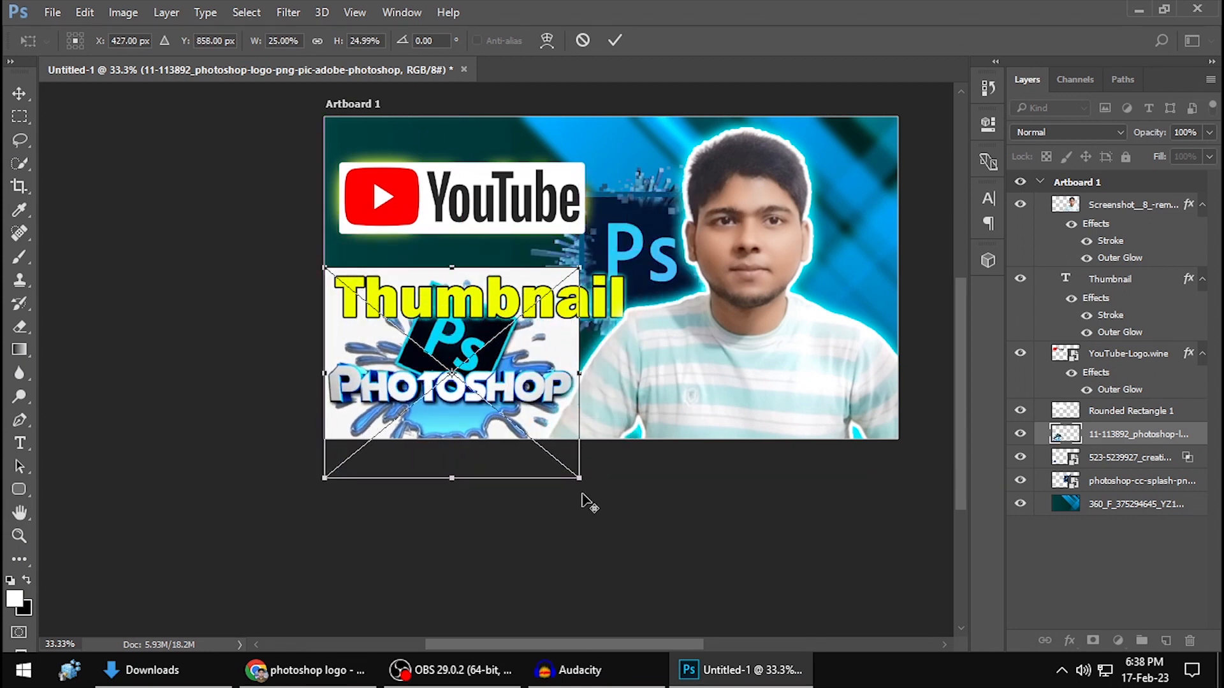
{"action": "left_click_drag", "start_coordinate": [573, 481], "coordinate": [593, 493]}
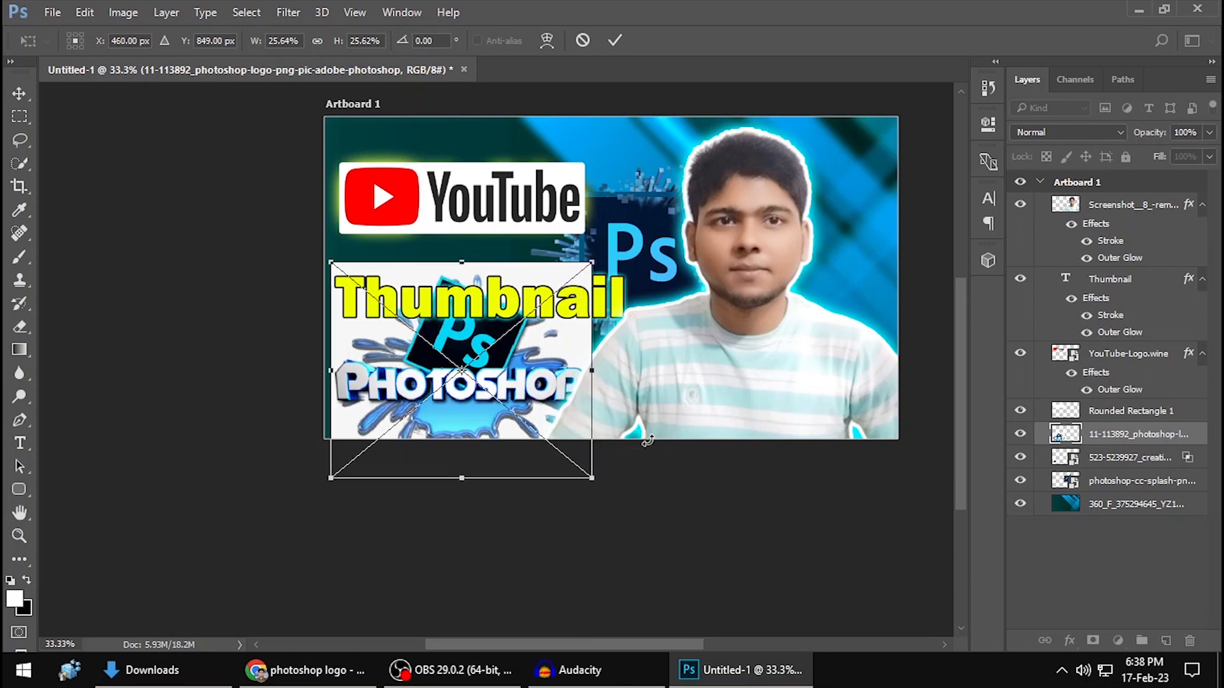
{"action": "key", "text": "Return"}
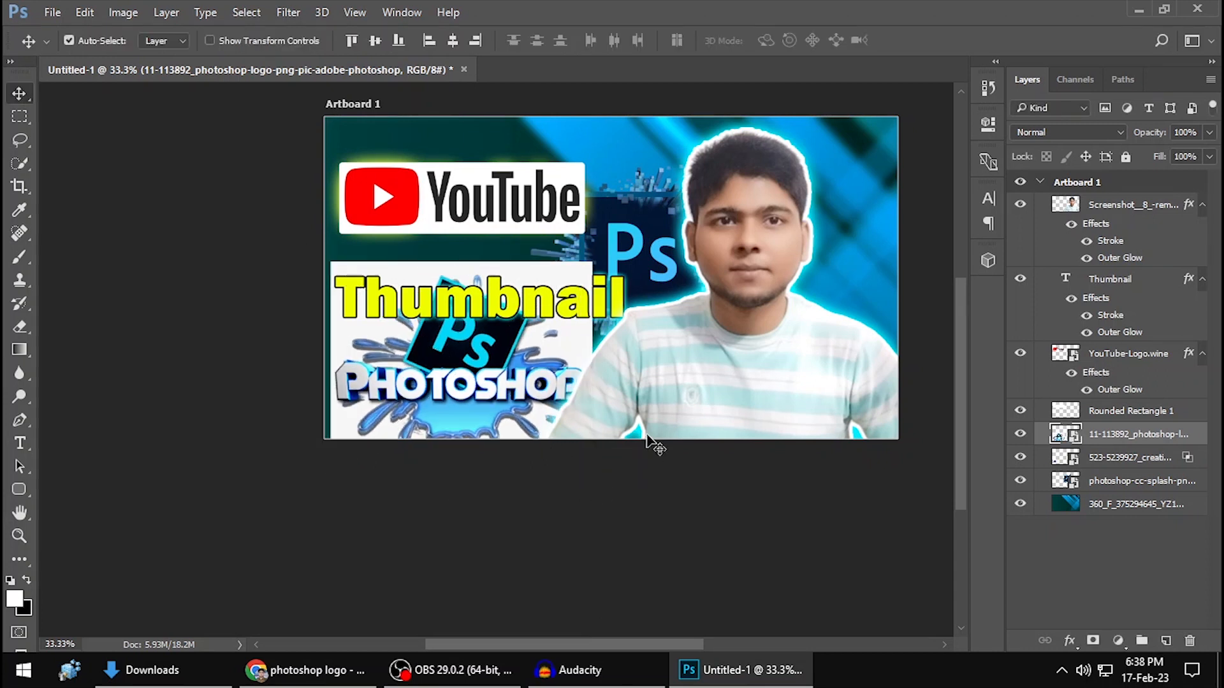
{"action": "left_click_drag", "start_coordinate": [473, 373], "coordinate": [473, 373]}
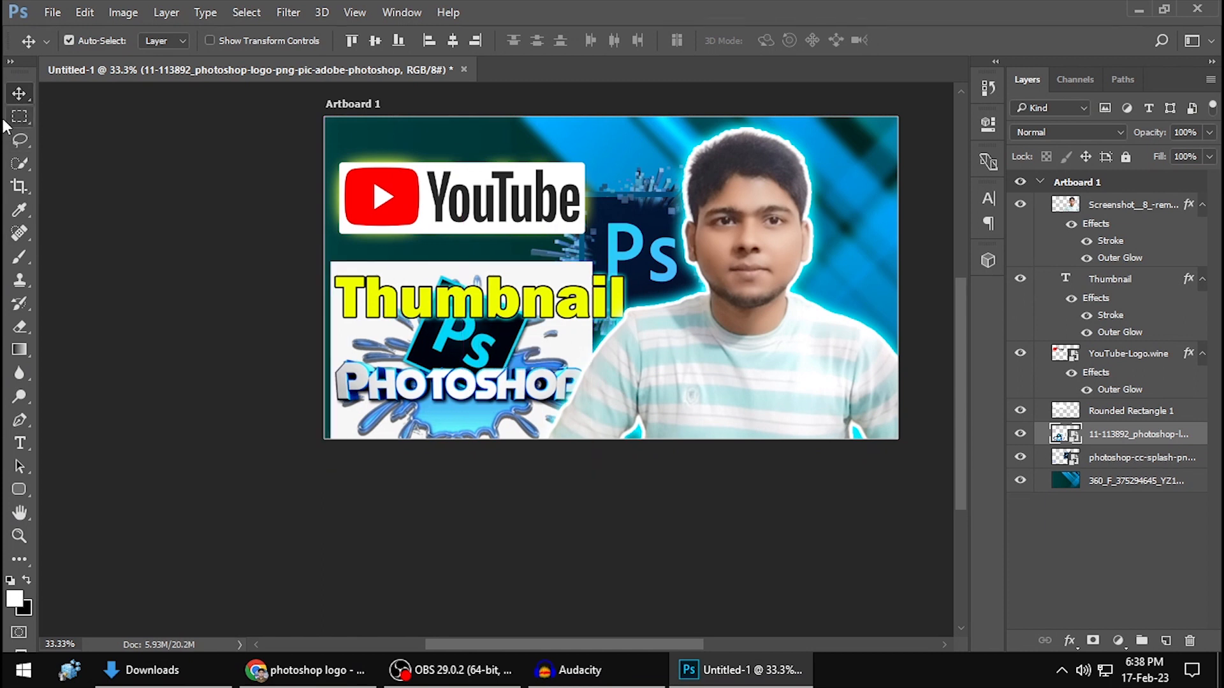
Step: Select the white background around the "PHOTOSHOP" lettering logo with the Magic Wand at a tolerance of 32
{"action": "left_click", "coordinate": [14, 118]}
{"action": "left_click", "coordinate": [21, 139]}
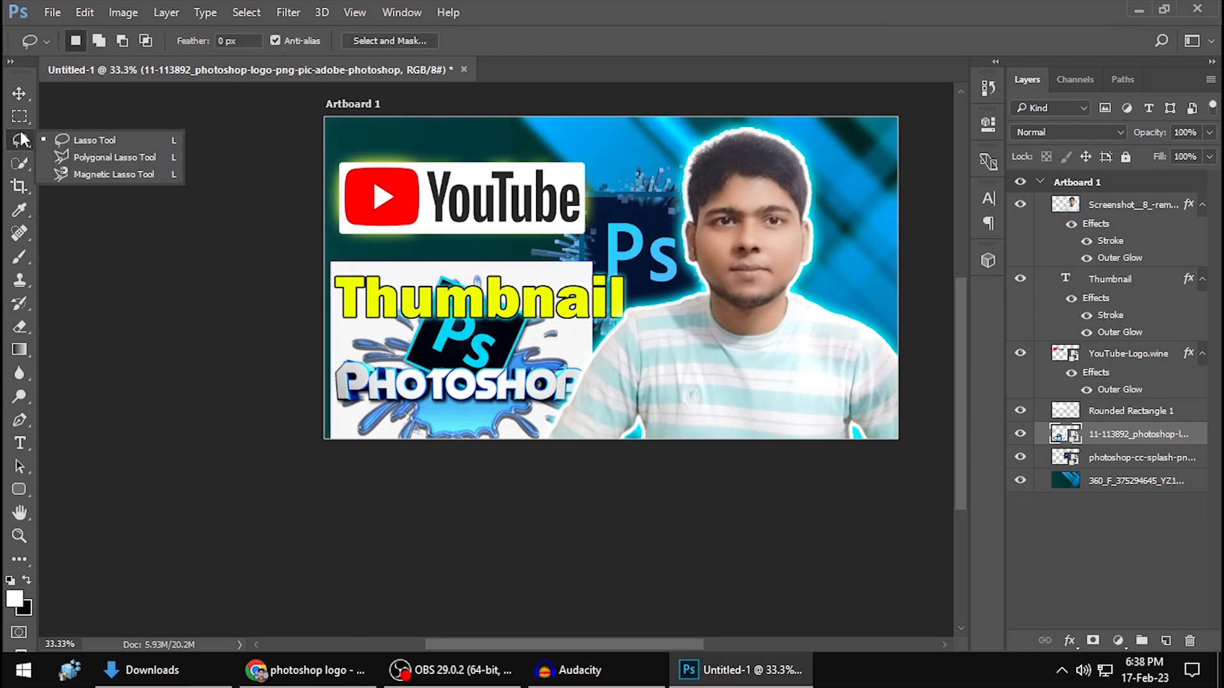
{"action": "left_click", "coordinate": [17, 165]}
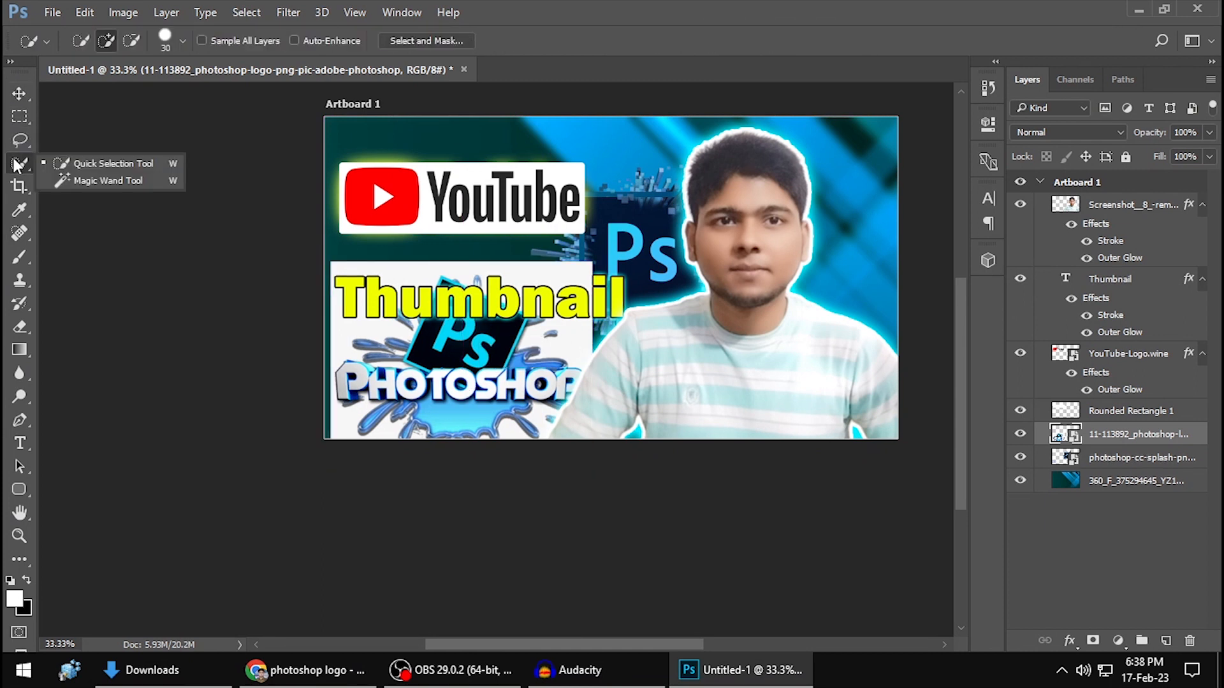
{"action": "left_click", "coordinate": [104, 181]}
{"action": "left_click", "coordinate": [496, 367]}
{"action": "scroll", "coordinate": [493, 285], "scroll_direction": "up", "scroll_amount": 4}
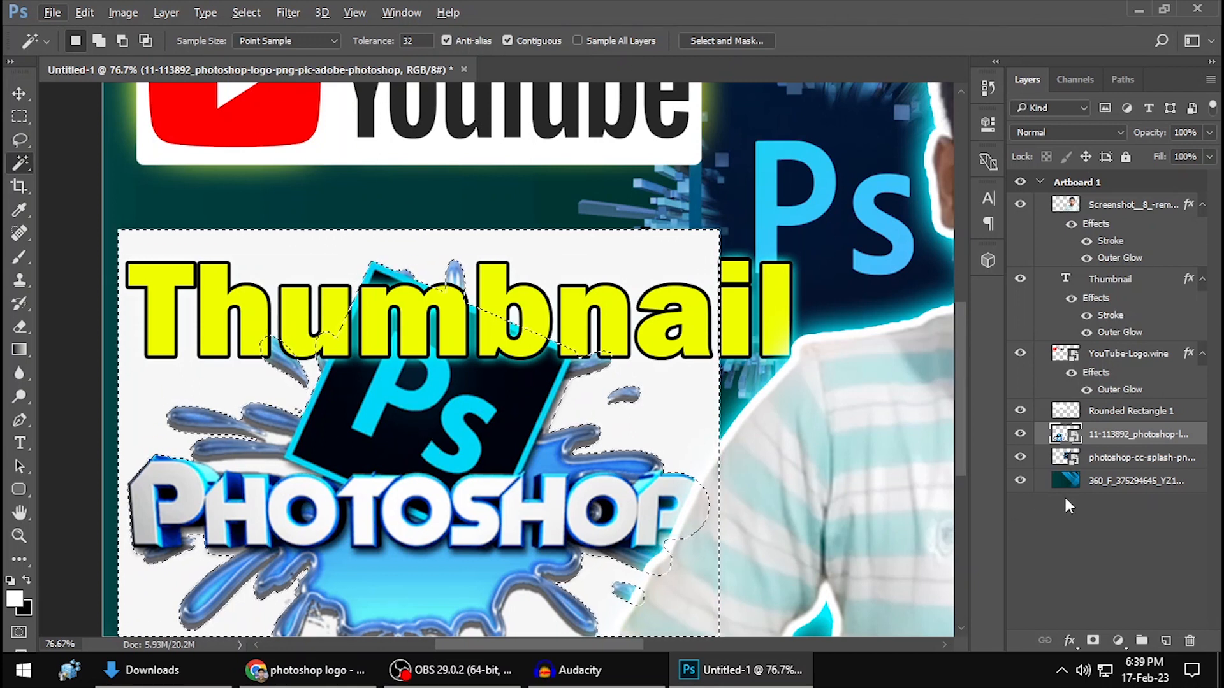
Step: Try to delete the selected white background directly from the "PHOTOSHOP" lettering logo's smart object
{"action": "right_click", "coordinate": [1127, 435]}
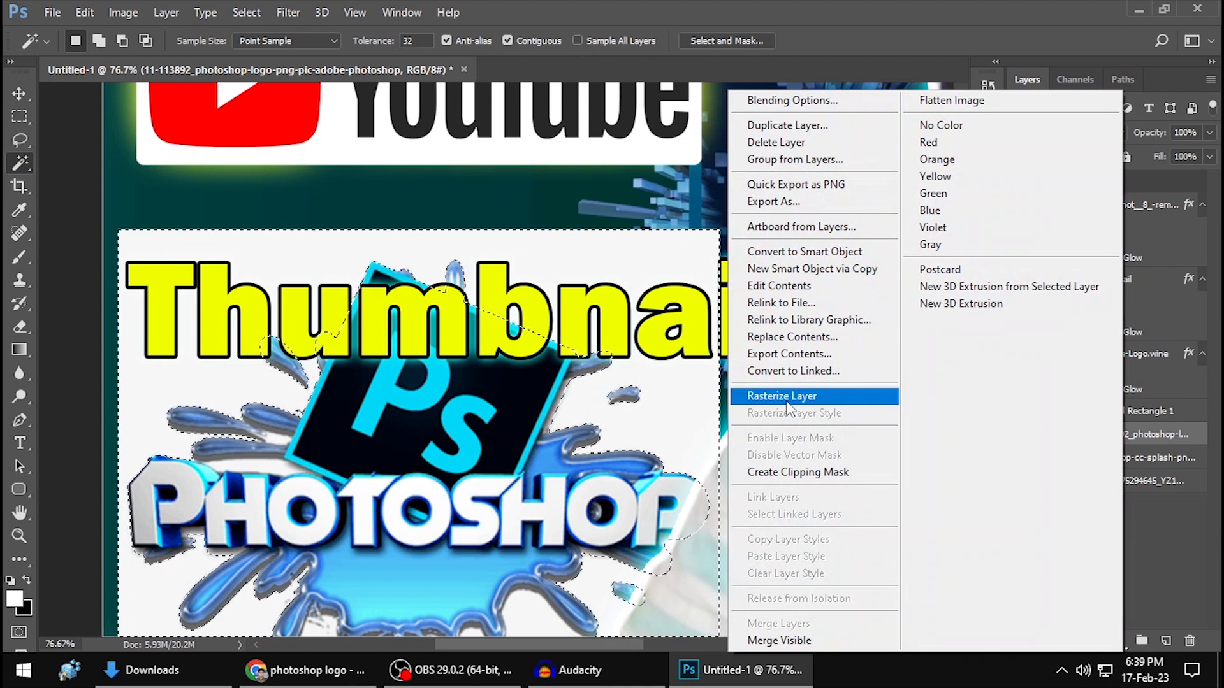
{"action": "left_click", "coordinate": [1150, 547]}
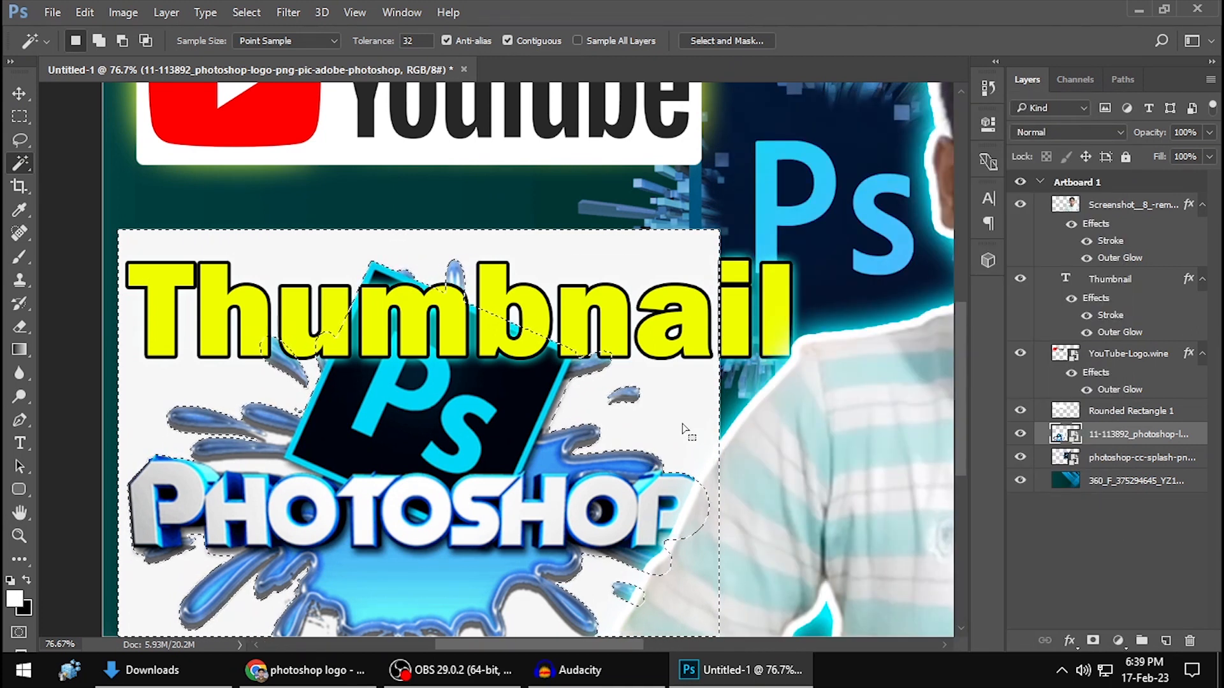
{"action": "key", "text": "Delete"}
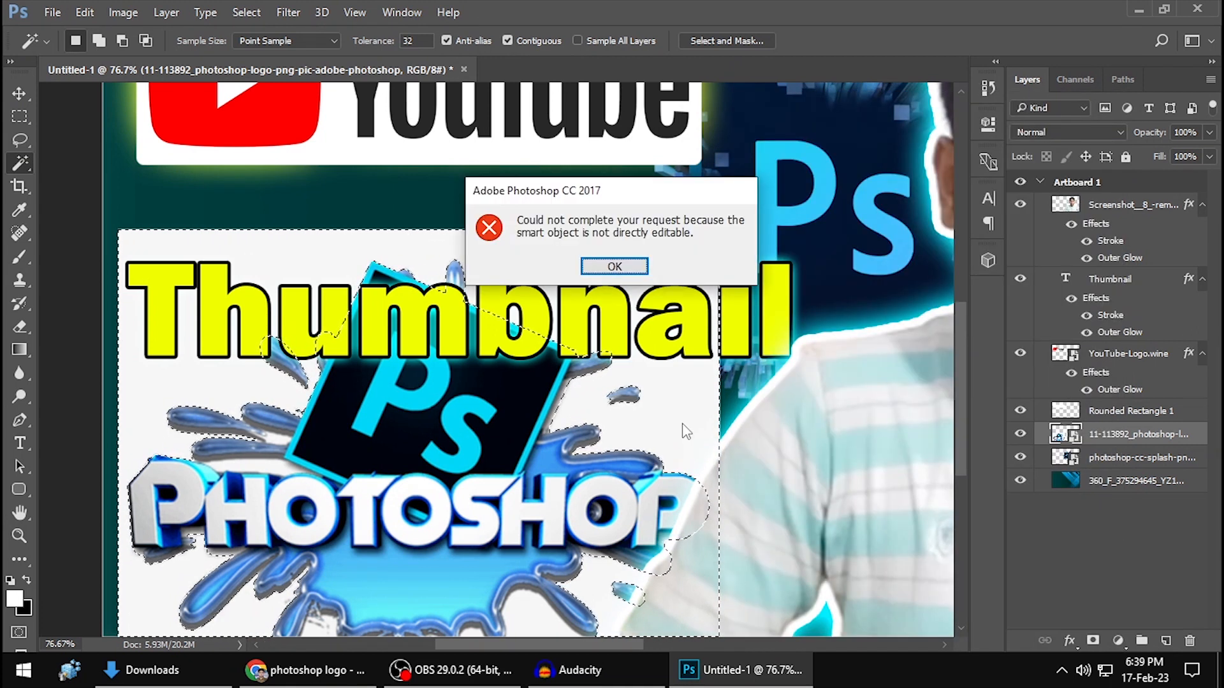
{"action": "left_click", "coordinate": [628, 266]}
Step: Rasterize the "PHOTOSHOP" lettering logo layer and delete its selected white background
{"action": "right_click", "coordinate": [1103, 440]}
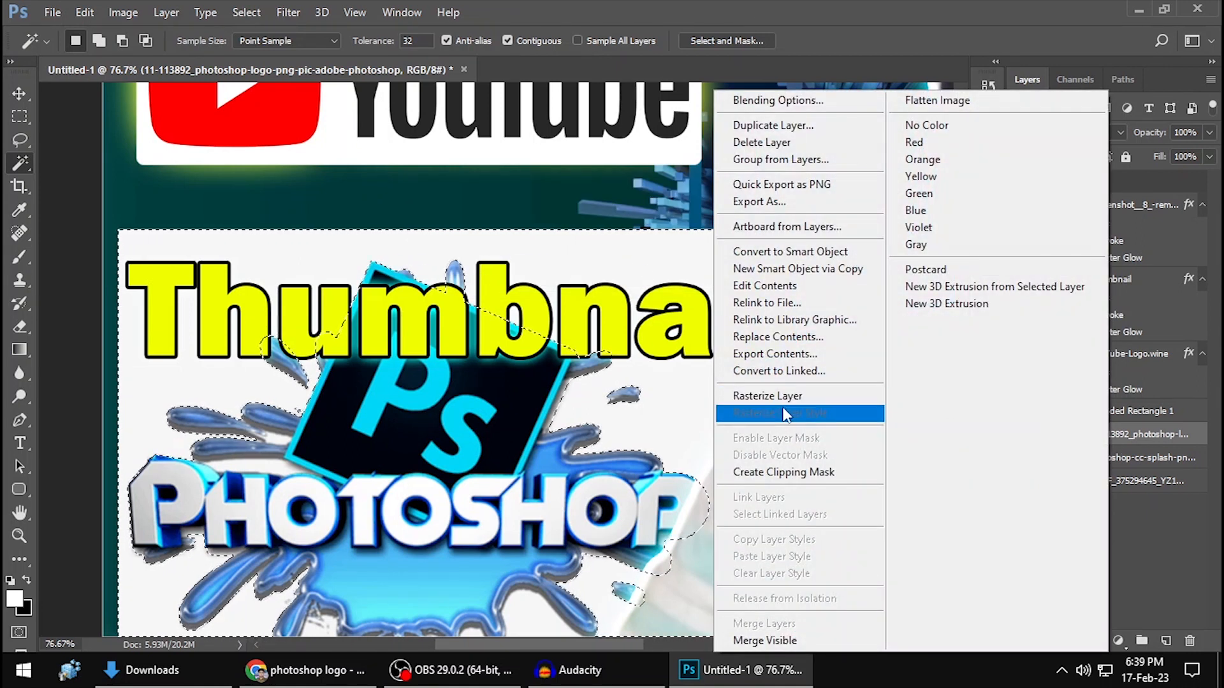
{"action": "left_click", "coordinate": [827, 398]}
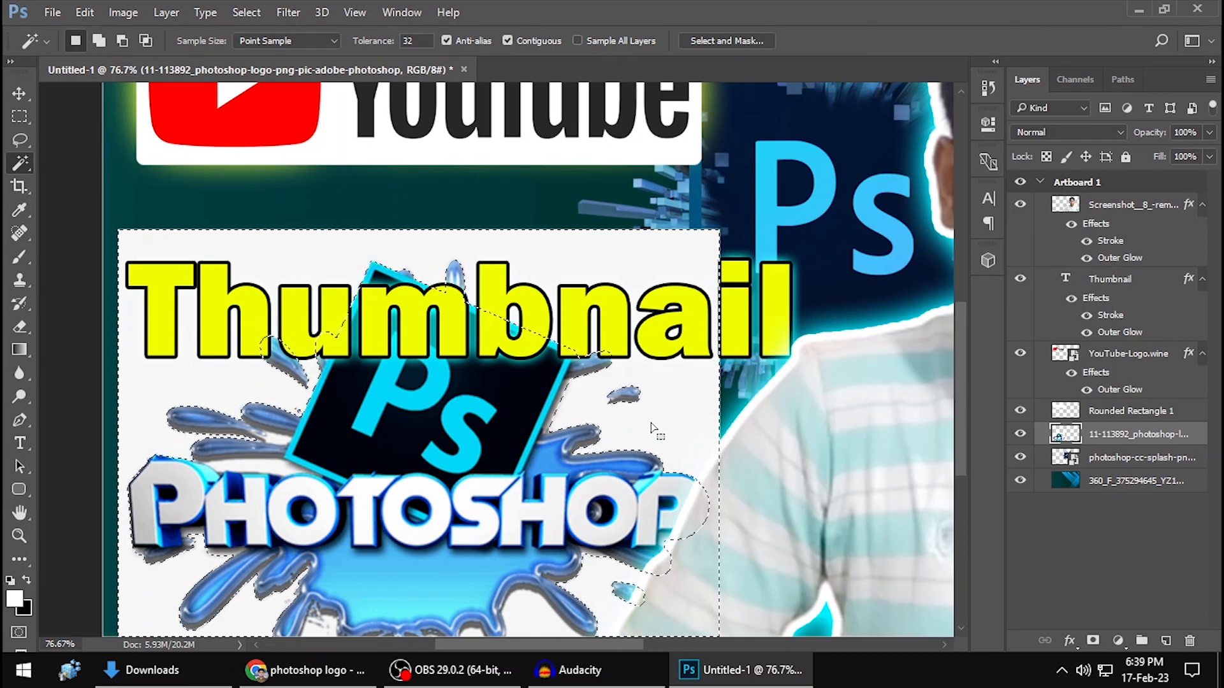
{"action": "key", "text": "Delete"}
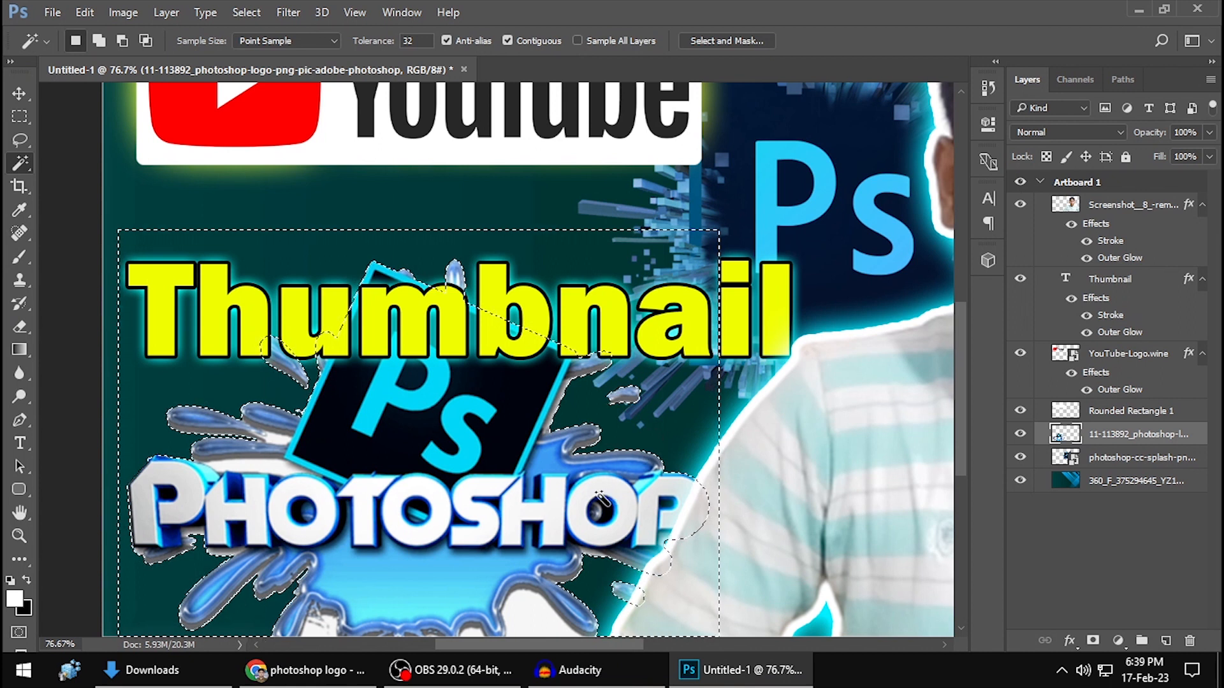
Step: Delete the remaining white patches between the splashes around the "PHOTOSHOP" lettering logo and clear the selection
{"action": "left_click", "coordinate": [282, 470]}
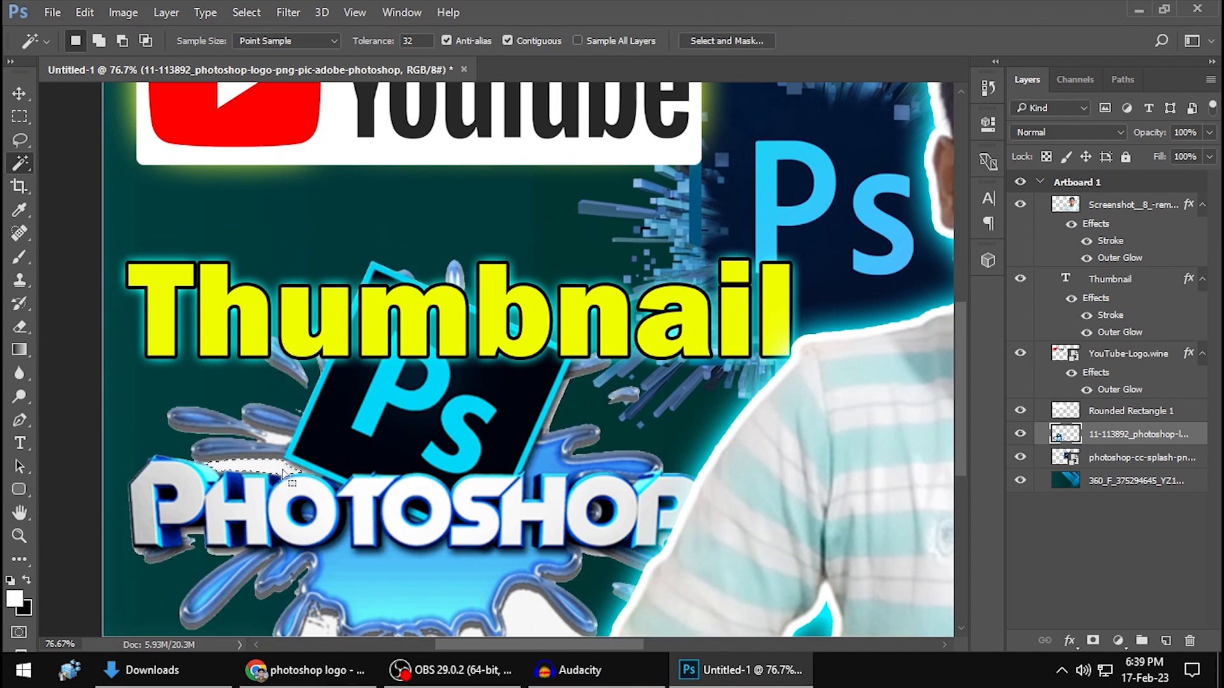
{"action": "key", "text": "Delete"}
{"action": "left_click", "coordinate": [282, 443]}
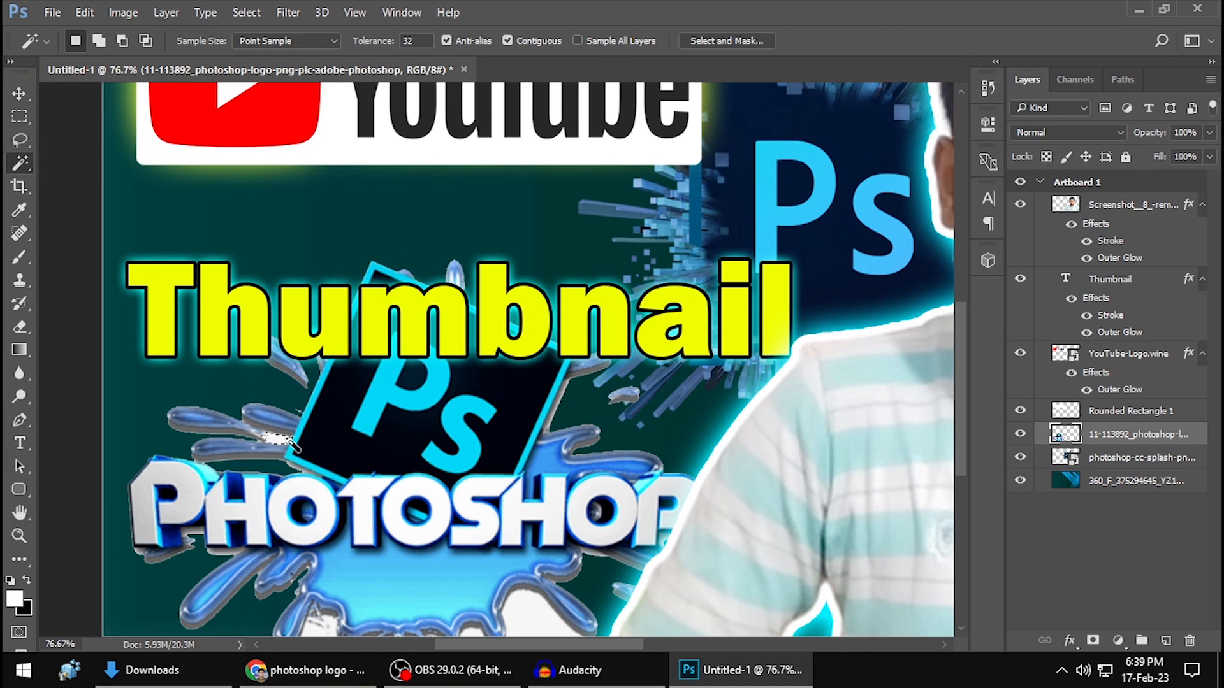
{"action": "scroll", "coordinate": [562, 554], "scroll_direction": "down", "scroll_amount": 3}
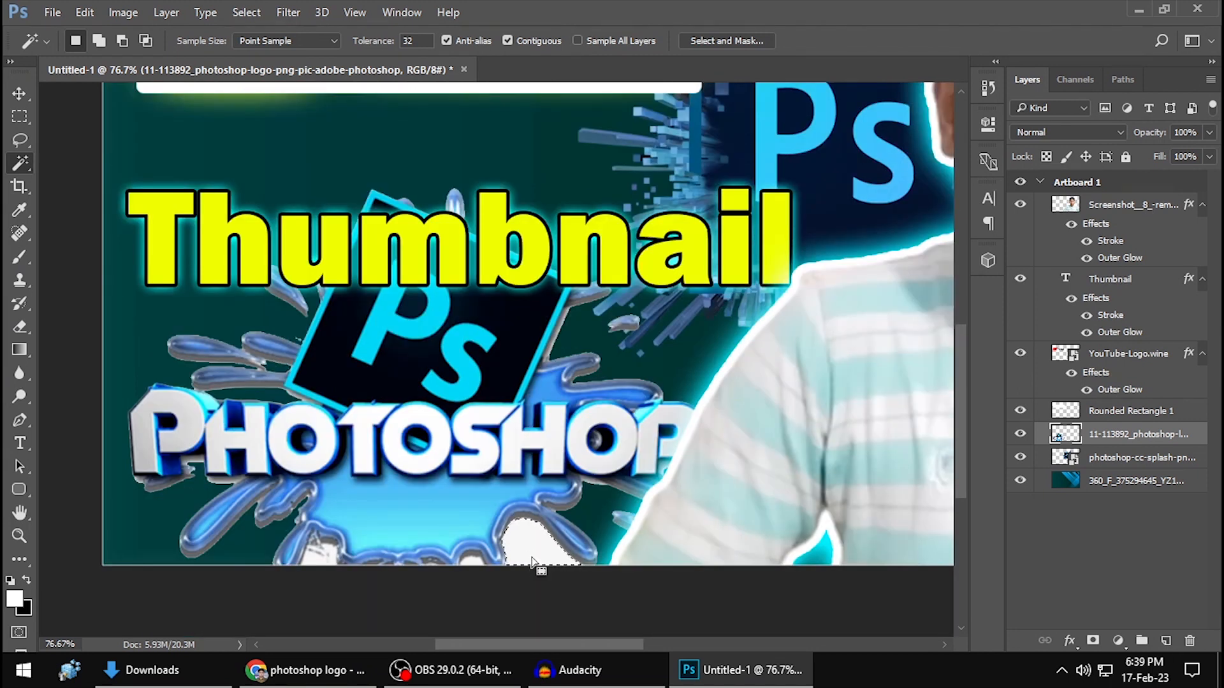
{"action": "key", "text": "Delete"}
{"action": "key", "text": "ctrl+d"}
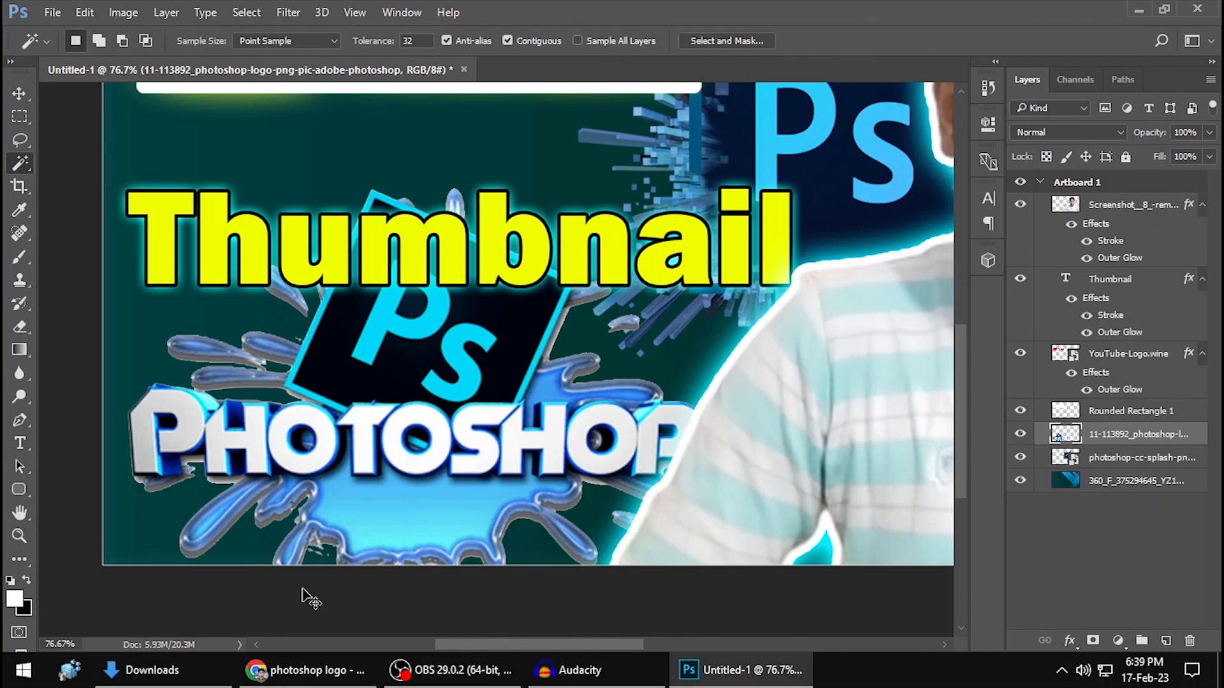
Step: Move the "PHOTOSHOP" lettering logo slightly lower beneath the "Thumbnail" text
{"action": "scroll", "coordinate": [765, 298], "scroll_direction": "down", "scroll_amount": 5}
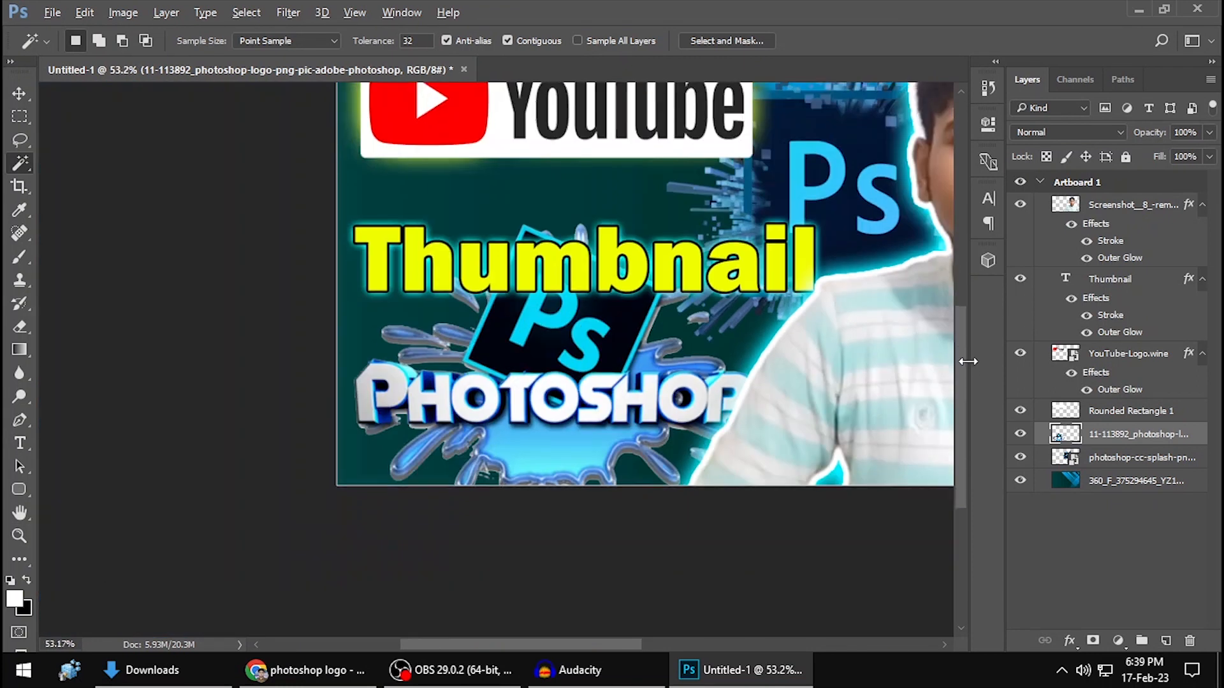
{"action": "scroll", "coordinate": [797, 328], "scroll_direction": "up", "scroll_amount": 1}
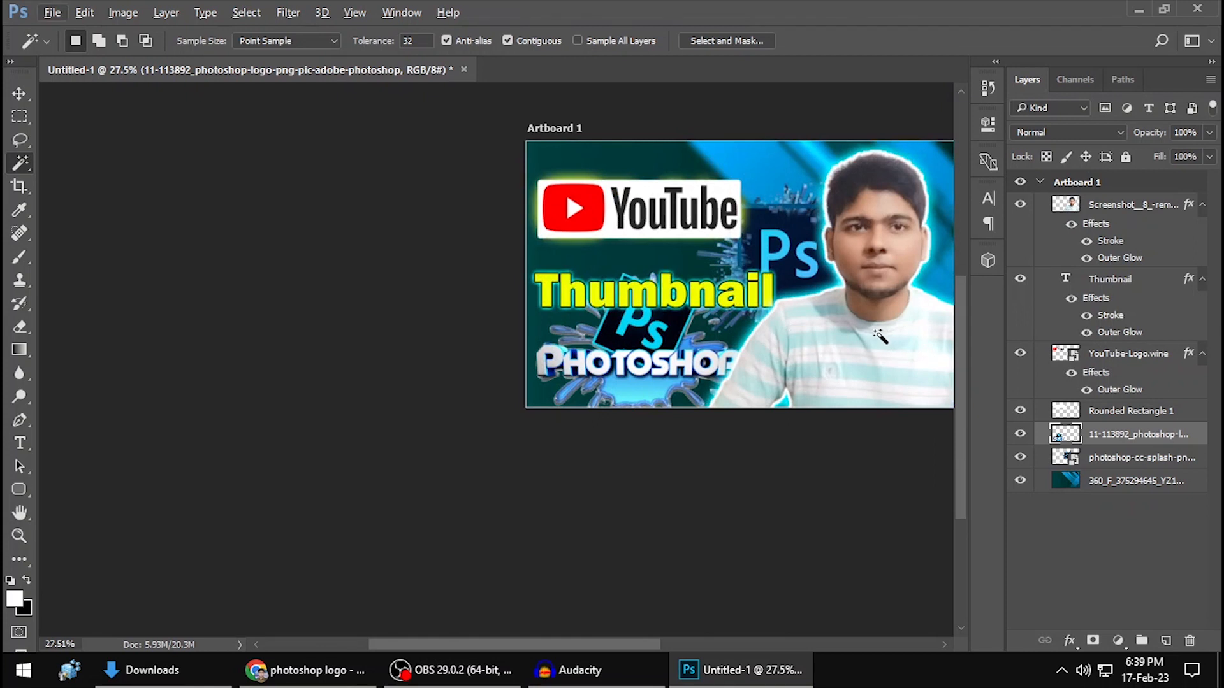
{"action": "left_click_drag", "start_coordinate": [878, 336], "coordinate": [546, 430]}
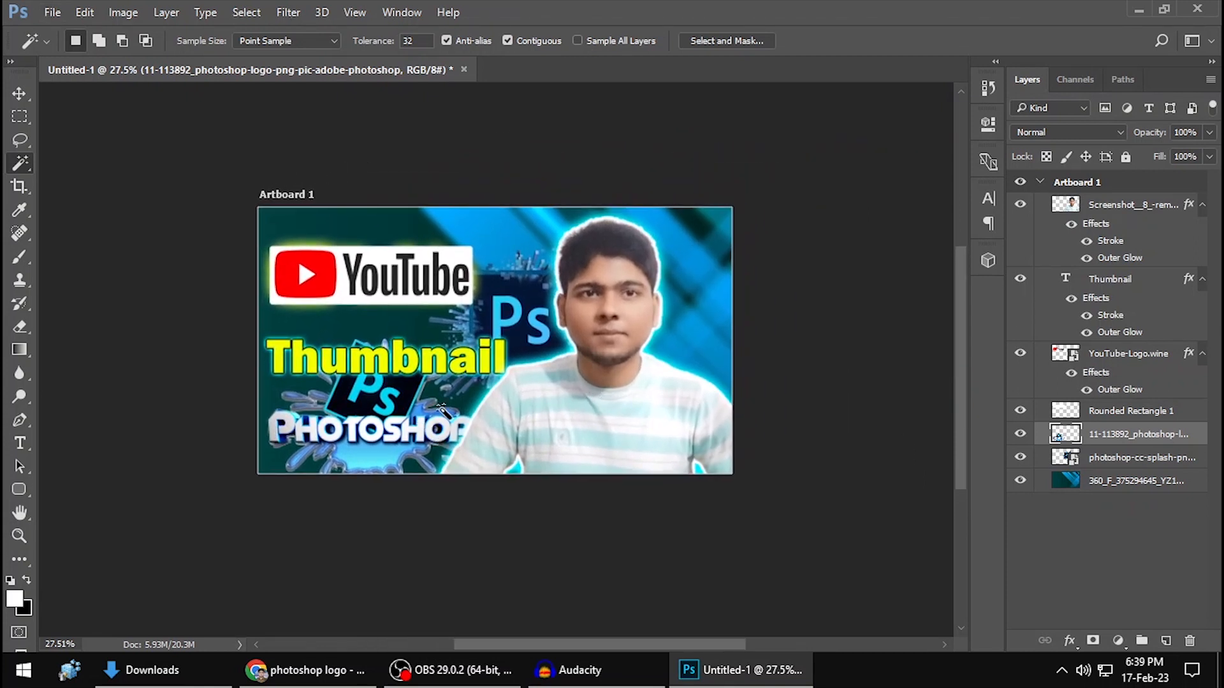
{"action": "key", "text": "v"}
{"action": "left_click_drag", "start_coordinate": [381, 437], "coordinate": [369, 447]}
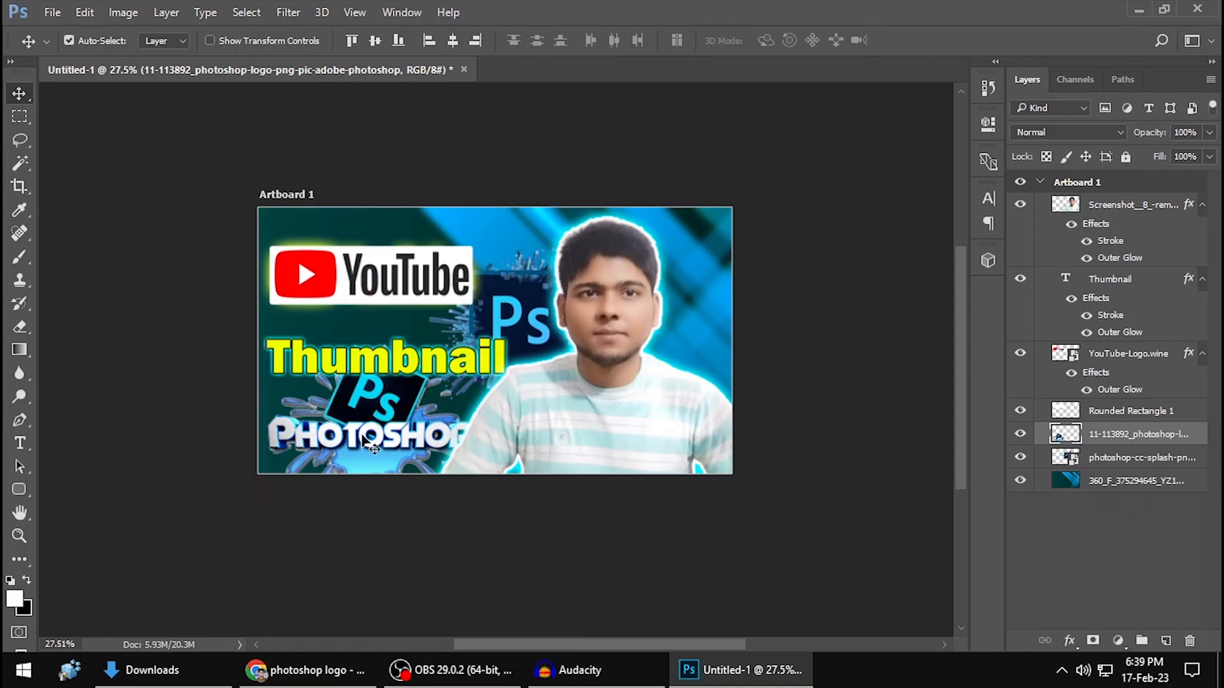
Step: Enlarge the "PHOTOSHOP" lettering logo with Free Transform and move it up toward the portrait
{"action": "key", "text": "ctrl+t"}
{"action": "left_click_drag", "start_coordinate": [481, 516], "coordinate": [468, 507]}
{"action": "left_click_drag", "start_coordinate": [407, 447], "coordinate": [512, 305]}
{"action": "left_click_drag", "start_coordinate": [558, 347], "coordinate": [693, 455]}
{"action": "left_click_drag", "start_coordinate": [645, 423], "coordinate": [620, 419]}
{"action": "key", "text": "Return"}
Step: Delete a leftover background area on the "PHOTOSHOP" lettering logo layer using the Magic Wand and deselect
{"action": "left_click", "coordinate": [19, 164]}
{"action": "left_click", "coordinate": [1137, 434]}
{"action": "left_click", "coordinate": [396, 443]}
{"action": "key", "text": "Delete"}
{"action": "key", "text": "ctrl+d"}
Step: Rearrange the splash Ps logo near the artboard's lower left, with the lettering logo and "Thumbnail" text closer to the portrait
{"action": "left_click", "coordinate": [1138, 458]}
{"action": "left_click", "coordinate": [19, 93]}
{"action": "left_click_drag", "start_coordinate": [516, 319], "coordinate": [330, 427]}
{"action": "left_click_drag", "start_coordinate": [685, 338], "coordinate": [549, 274]}
{"action": "left_click_drag", "start_coordinate": [343, 446], "coordinate": [420, 446]}
{"action": "left_click_drag", "start_coordinate": [331, 358], "coordinate": [492, 391]}
Step: Move the YouTube logo up into the artboard's upper-left corner and scale it down
{"action": "left_click_drag", "start_coordinate": [382, 275], "coordinate": [396, 246]}
{"action": "key", "text": "ctrl+t"}
{"action": "left_click_drag", "start_coordinate": [486, 276], "coordinate": [436, 263]}
{"action": "key", "text": "Return"}
Step: Scale the "PHOTOSHOP" lettering logo to about 70%, rotate it to about -30°, and place it between the YouTube logo and the portrait
{"action": "left_click", "coordinate": [413, 332]}
{"action": "key", "text": "ctrl+t"}
{"action": "left_click_drag", "start_coordinate": [555, 263], "coordinate": [463, 336]}
{"action": "left_click_drag", "start_coordinate": [470, 330], "coordinate": [442, 305]}
{"action": "left_click_drag", "start_coordinate": [396, 348], "coordinate": [516, 273]}
{"action": "left_click_drag", "start_coordinate": [546, 207], "coordinate": [513, 189]}
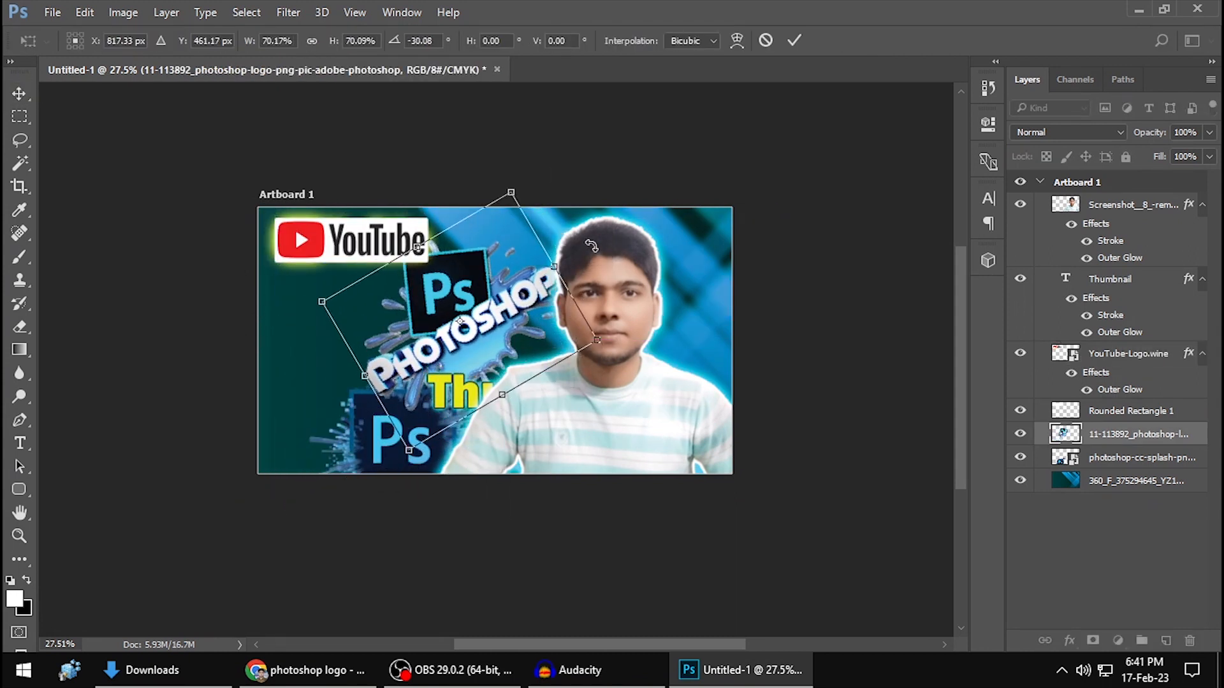
{"action": "key", "text": "Return"}
Step: Move the splash Ps logo to the portrait's right side, the lettering logo up, and the "Thumbnail" text to the artboard's left
{"action": "left_click_drag", "start_coordinate": [384, 421], "coordinate": [684, 304]}
{"action": "left_click_drag", "start_coordinate": [459, 392], "coordinate": [297, 339]}
{"action": "left_click_drag", "start_coordinate": [452, 295], "coordinate": [483, 262]}
{"action": "left_click_drag", "start_coordinate": [400, 349], "coordinate": [393, 392]}
Step: Scale the "Thumbnail" text to about 78.8% and place it on the left beside the portrait's shoulder
{"action": "key", "text": "ctrl+t"}
{"action": "left_click_drag", "start_coordinate": [496, 352], "coordinate": [446, 364]}
{"action": "left_click_drag", "start_coordinate": [384, 394], "coordinate": [394, 409]}
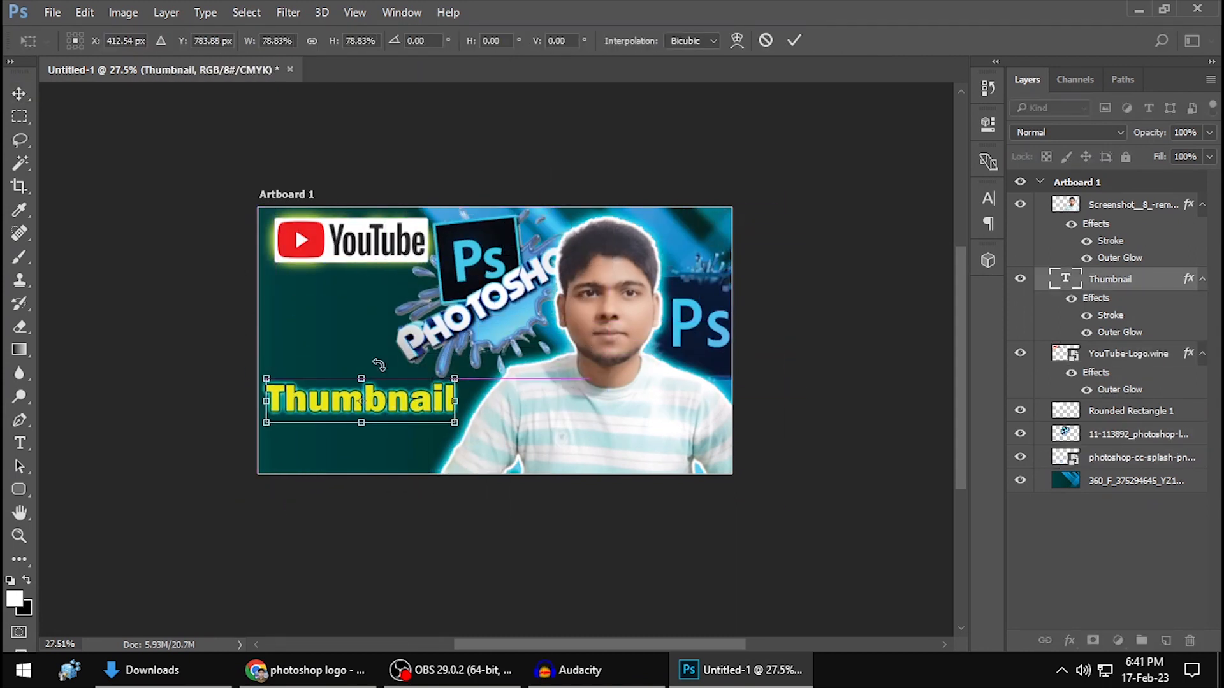
{"action": "key", "text": "Return"}
Step: Adjust the positions of the YouTube logo and "Thumbnail" text, and move the lettering logo out to the portrait's right side
{"action": "left_click_drag", "start_coordinate": [356, 245], "coordinate": [351, 283]}
{"action": "left_click_drag", "start_coordinate": [473, 274], "coordinate": [481, 287]}
{"action": "left_click_drag", "start_coordinate": [338, 290], "coordinate": [340, 268]}
{"action": "left_click_drag", "start_coordinate": [363, 399], "coordinate": [373, 397]}
{"action": "left_click_drag", "start_coordinate": [484, 300], "coordinate": [745, 314]}
Step: Enlarge the YouTube logo in the artboard's upper-left area
{"action": "left_click", "coordinate": [356, 284]}
{"action": "key", "text": "ctrl+t"}
{"action": "left_click_drag", "start_coordinate": [428, 248], "coordinate": [478, 233]}
{"action": "key", "text": "Return"}
Step: Raise the "Thumbnail" text under the YouTube logo, and fit the lettering logo below it with a smaller size and gentler tilt
{"action": "left_click_drag", "start_coordinate": [382, 398], "coordinate": [382, 350]}
{"action": "left_click_drag", "start_coordinate": [717, 293], "coordinate": [347, 397]}
{"action": "key", "text": "ctrl+t"}
{"action": "left_click_drag", "start_coordinate": [497, 332], "coordinate": [512, 355]}
{"action": "left_click_drag", "start_coordinate": [427, 394], "coordinate": [421, 397]}
{"action": "left_click_drag", "start_coordinate": [486, 359], "coordinate": [467, 373]}
{"action": "key", "text": "Return"}
Step: Resize and tilt the splash Ps logo and position it in the artboard's upper-right corner, partly behind the portrait
{"action": "left_click_drag", "start_coordinate": [696, 323], "coordinate": [695, 304]}
{"action": "key", "text": "ctrl+t"}
{"action": "left_click_drag", "start_coordinate": [788, 391], "coordinate": [483, 388]}
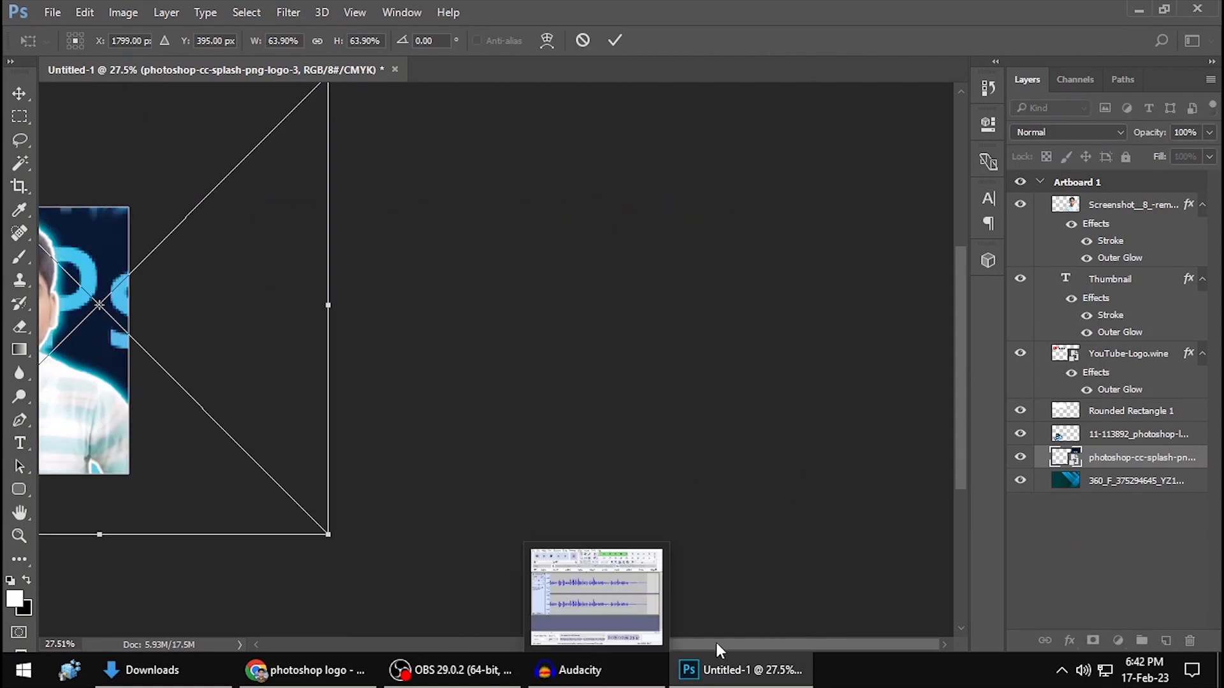
{"action": "scroll", "coordinate": [483, 388], "scroll_direction": "left", "scroll_amount": 10}
{"action": "left_click_drag", "start_coordinate": [680, 374], "coordinate": [692, 361]}
{"action": "left_click_drag", "start_coordinate": [822, 522], "coordinate": [723, 422]}
{"action": "left_click_drag", "start_coordinate": [637, 319], "coordinate": [609, 340]}
{"action": "left_click_drag", "start_coordinate": [740, 178], "coordinate": [682, 127]}
{"action": "left_click_drag", "start_coordinate": [606, 338], "coordinate": [617, 334]}
{"action": "left_click_drag", "start_coordinate": [743, 390], "coordinate": [700, 361]}
{"action": "mouse_move", "coordinate": [608, 354]}
{"action": "left_mouse_down"}
{"action": "mouse_move", "coordinate": [455, 350]}
{"action": "mouse_move", "coordinate": [604, 331]}
{"action": "left_mouse_up"}
{"action": "key", "text": "Return"}
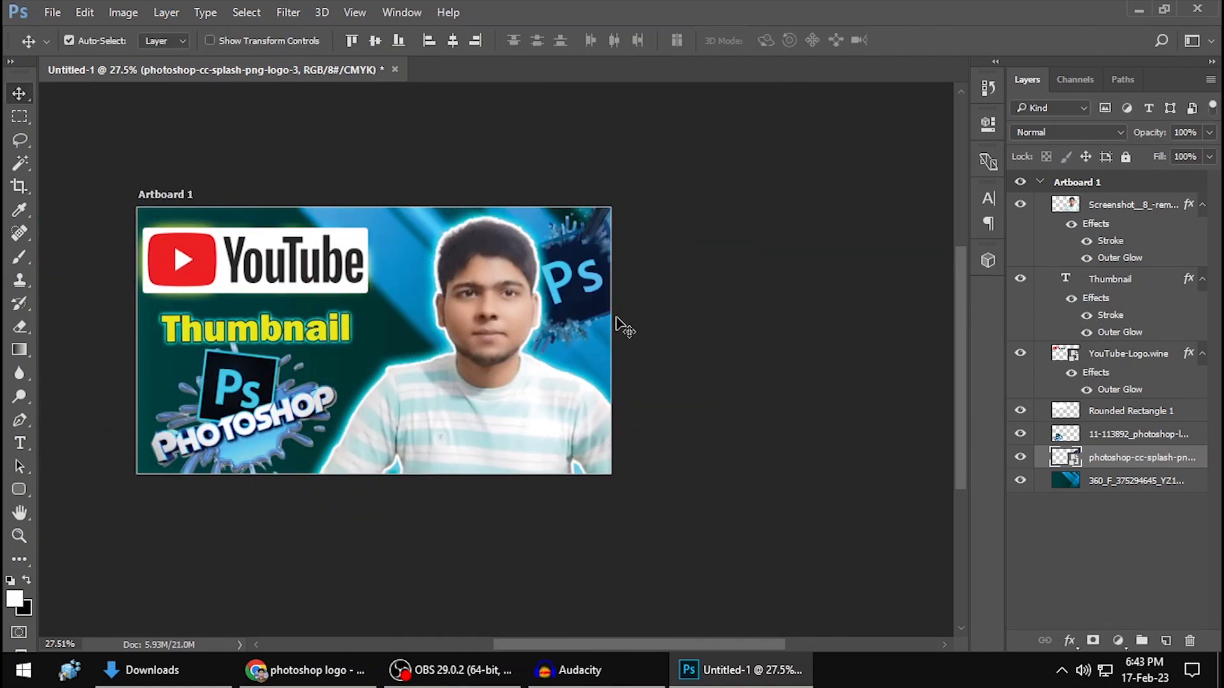
Step: Add an Outer Glow to the "PHOTOSHOP" lettering logo layer and change its colour to light yellow
{"action": "scroll", "coordinate": [446, 307], "scroll_direction": "up", "scroll_amount": 5}
{"action": "scroll", "coordinate": [460, 298], "scroll_direction": "down", "scroll_amount": 6}
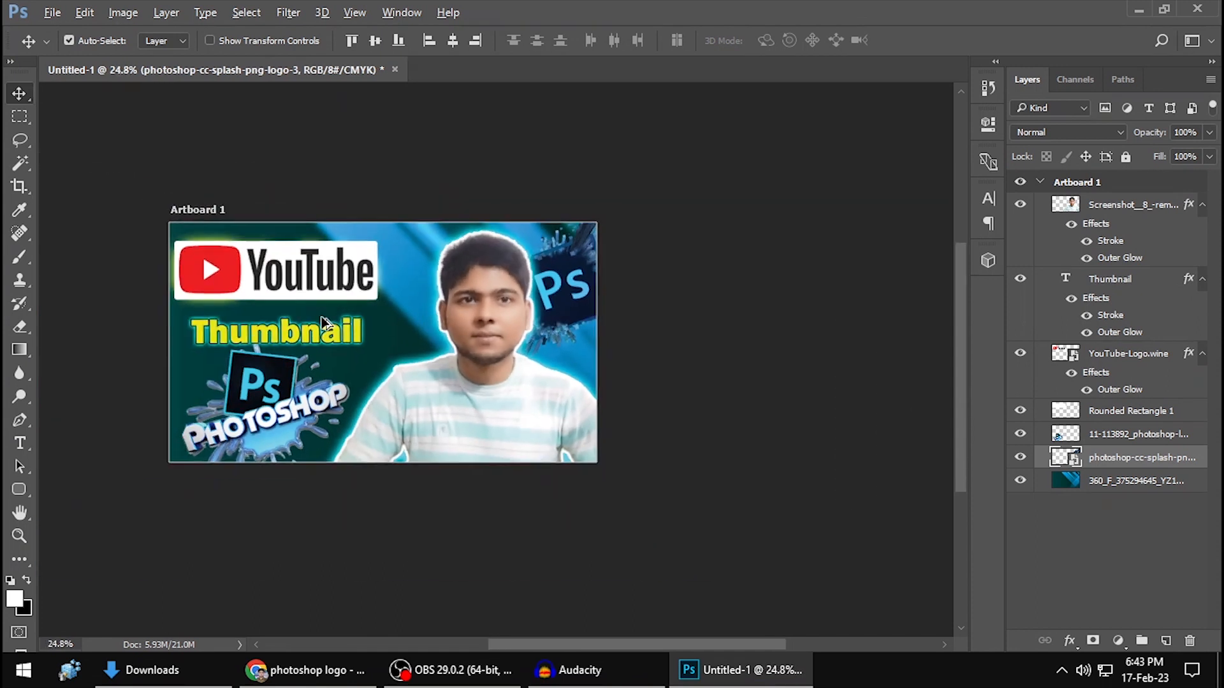
{"action": "scroll", "coordinate": [309, 319], "scroll_direction": "up", "scroll_amount": 1}
{"action": "left_click", "coordinate": [249, 411]}
{"action": "right_click", "coordinate": [1082, 436]}
{"action": "left_click", "coordinate": [790, 106]}
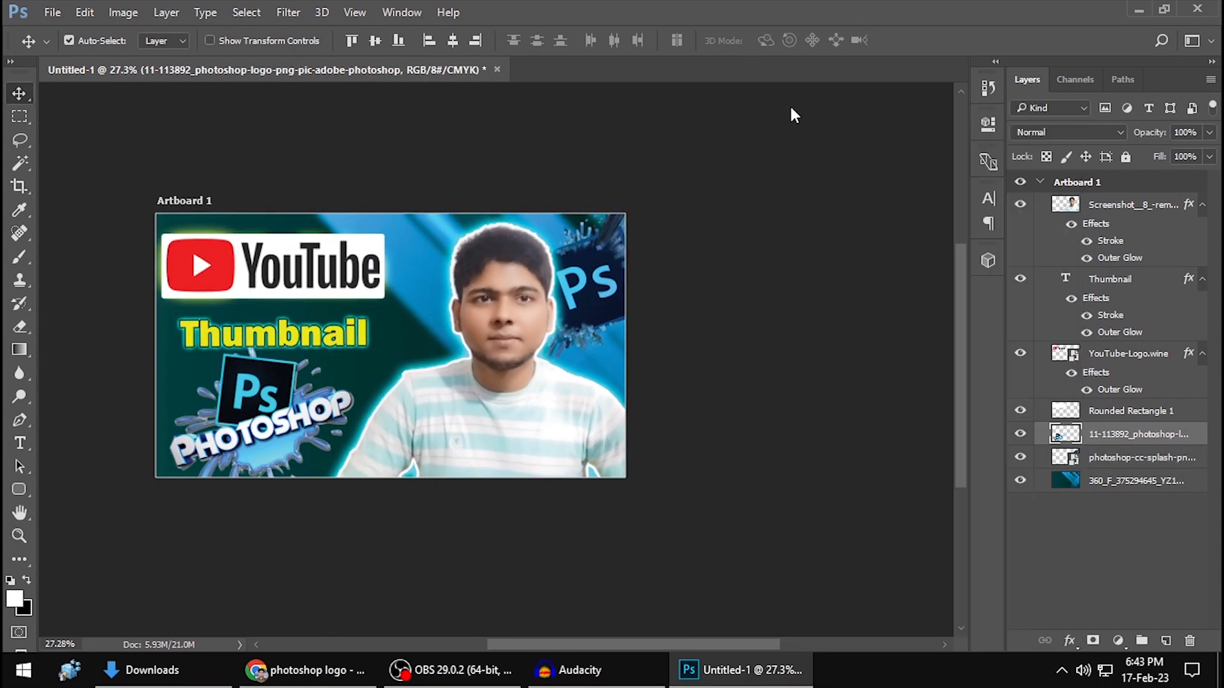
{"action": "left_click", "coordinate": [510, 342]}
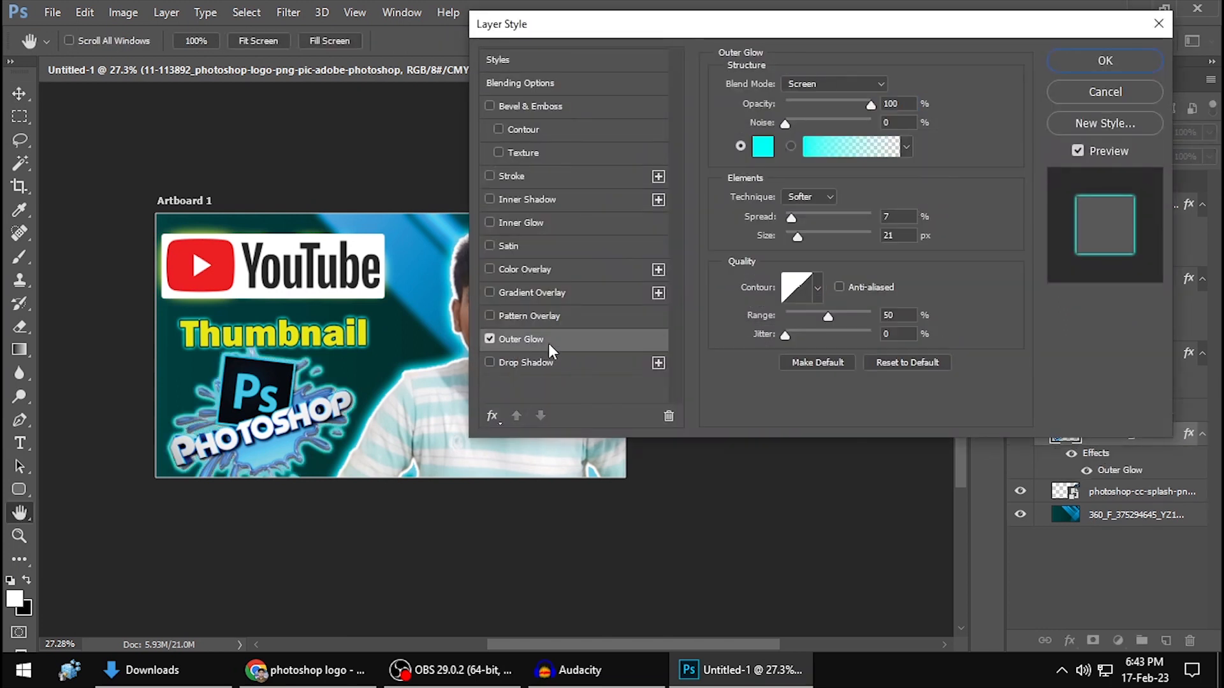
{"action": "left_click", "coordinate": [762, 146]}
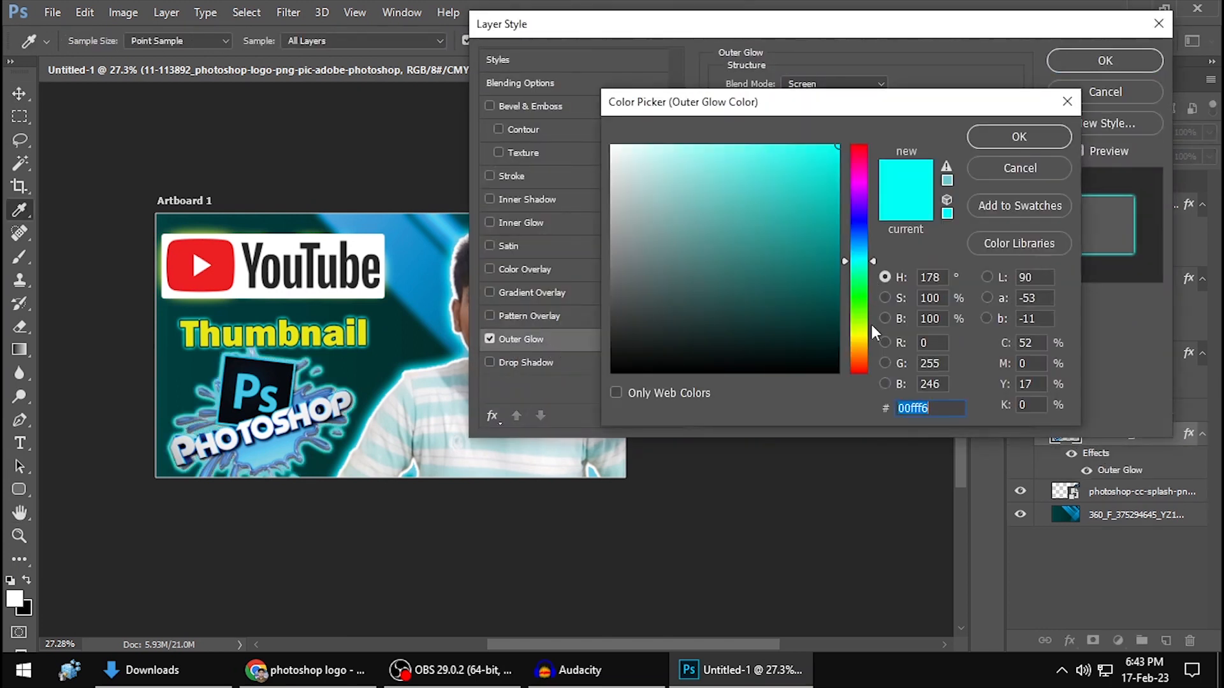
{"action": "left_click", "coordinate": [858, 337]}
{"action": "left_click", "coordinate": [778, 208]}
{"action": "left_click", "coordinate": [815, 124]}
{"action": "key", "text": "Return"}
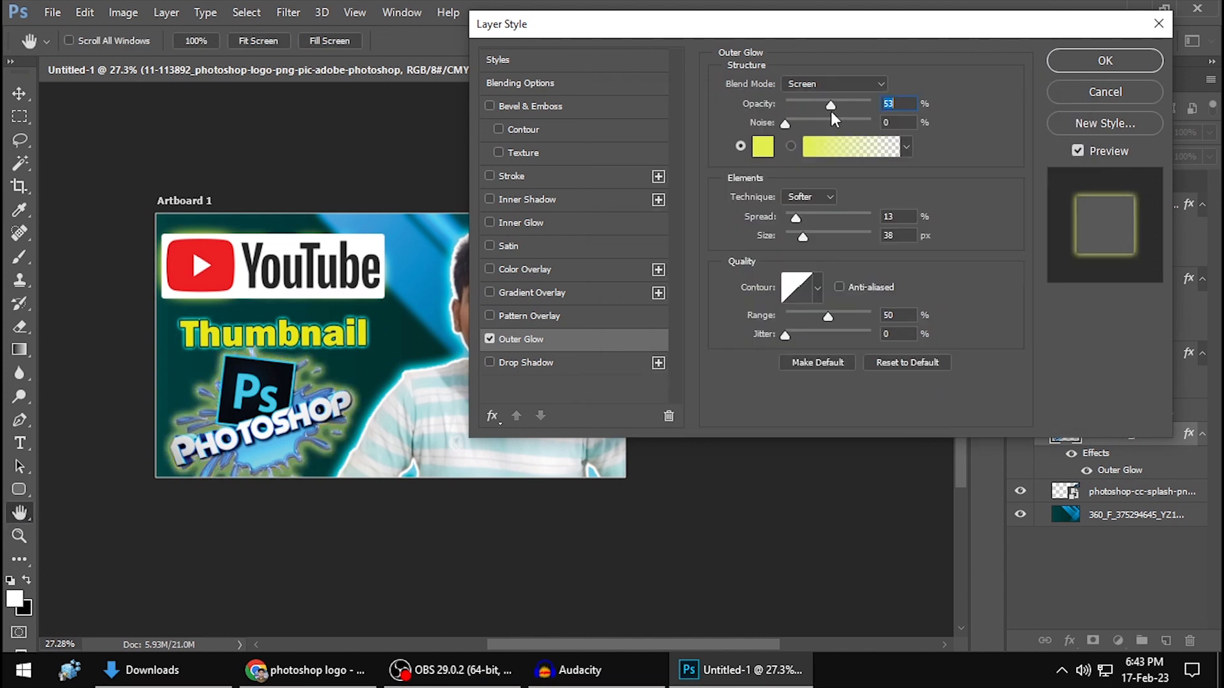
Step: Set the lettering logo's Outer Glow to 29 px size and 82% opacity, and apply the layer style
{"action": "left_click", "coordinate": [803, 236]}
{"action": "left_click_drag", "start_coordinate": [803, 236], "coordinate": [799, 237]}
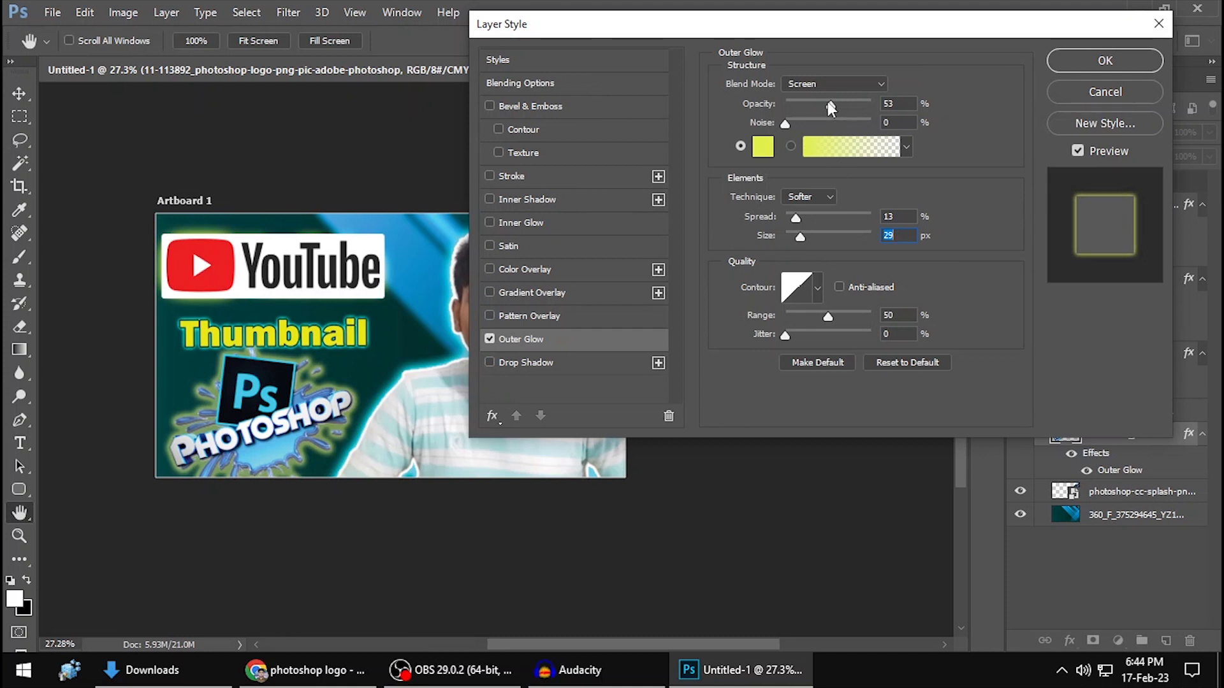
{"action": "left_click_drag", "start_coordinate": [829, 104], "coordinate": [855, 103]}
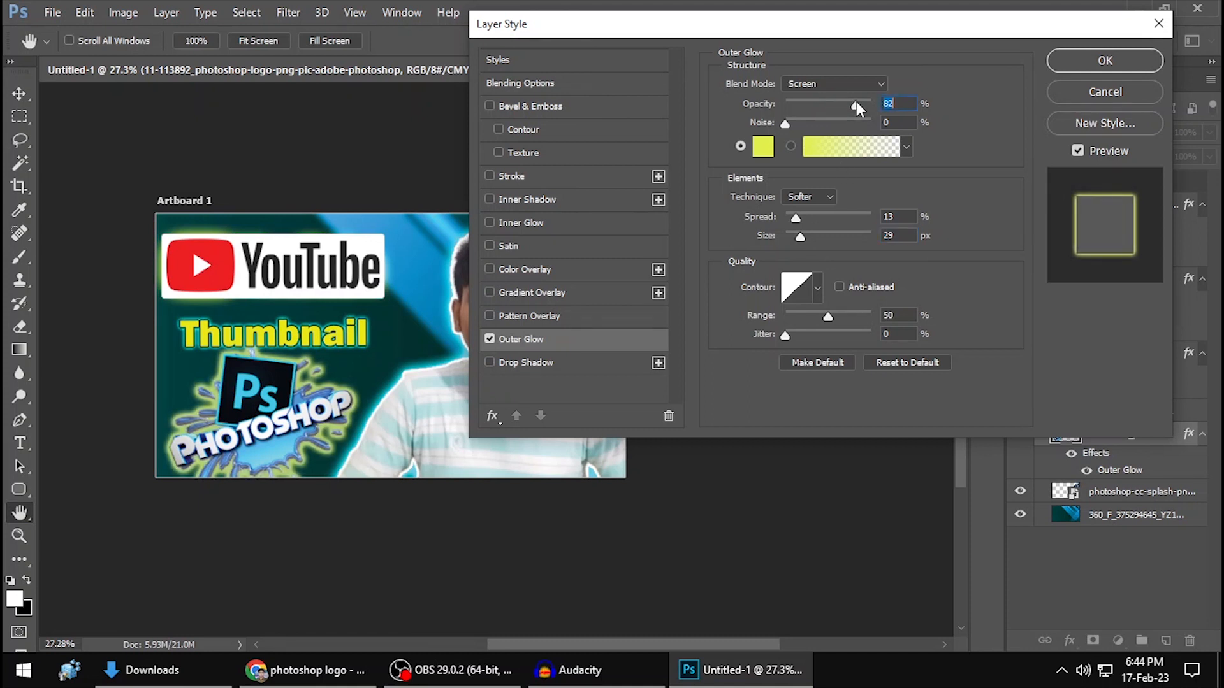
{"action": "left_click", "coordinate": [1106, 61]}
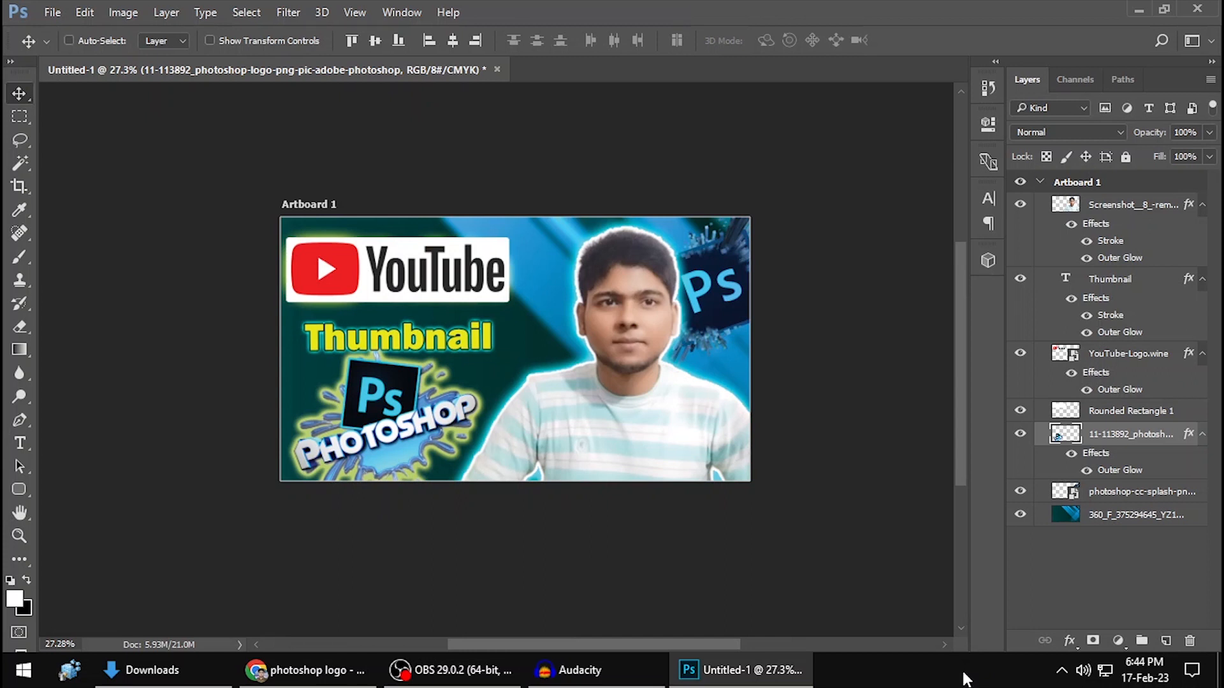
Step: Save the design to the Pictures folder as Thumnail.png in PNG format with Smallest / Slow compression and no interlacing
{"action": "key", "text": "ctrl+s"}
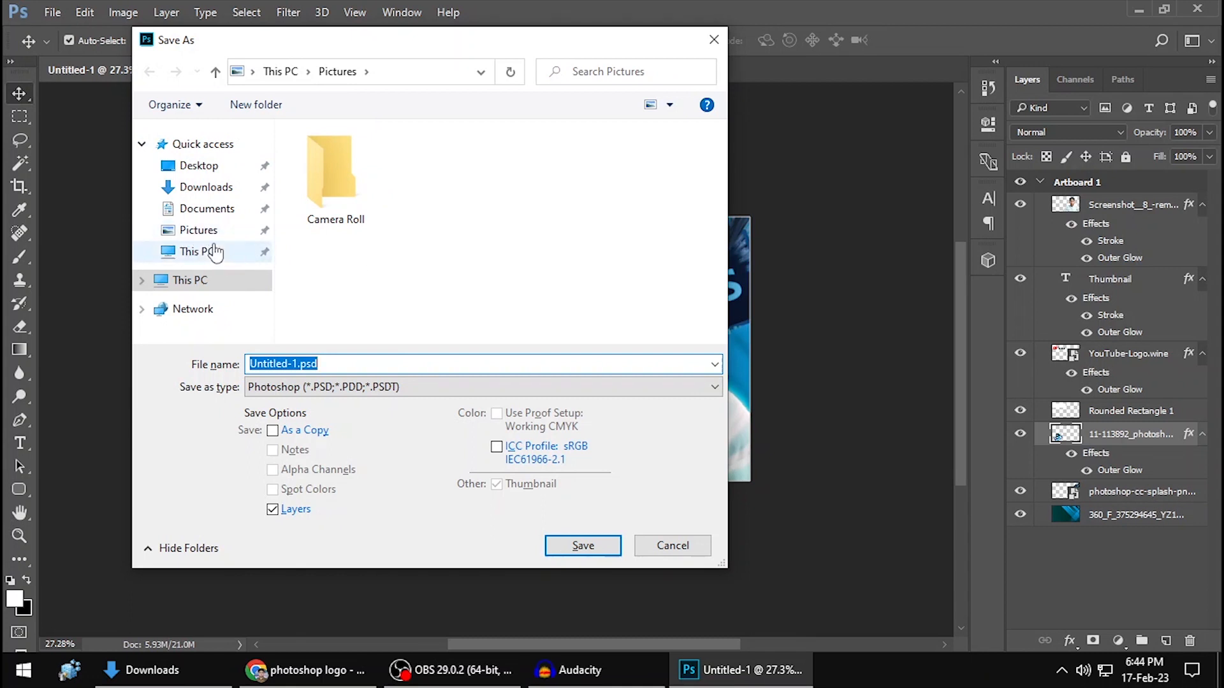
{"action": "left_click", "coordinate": [204, 240]}
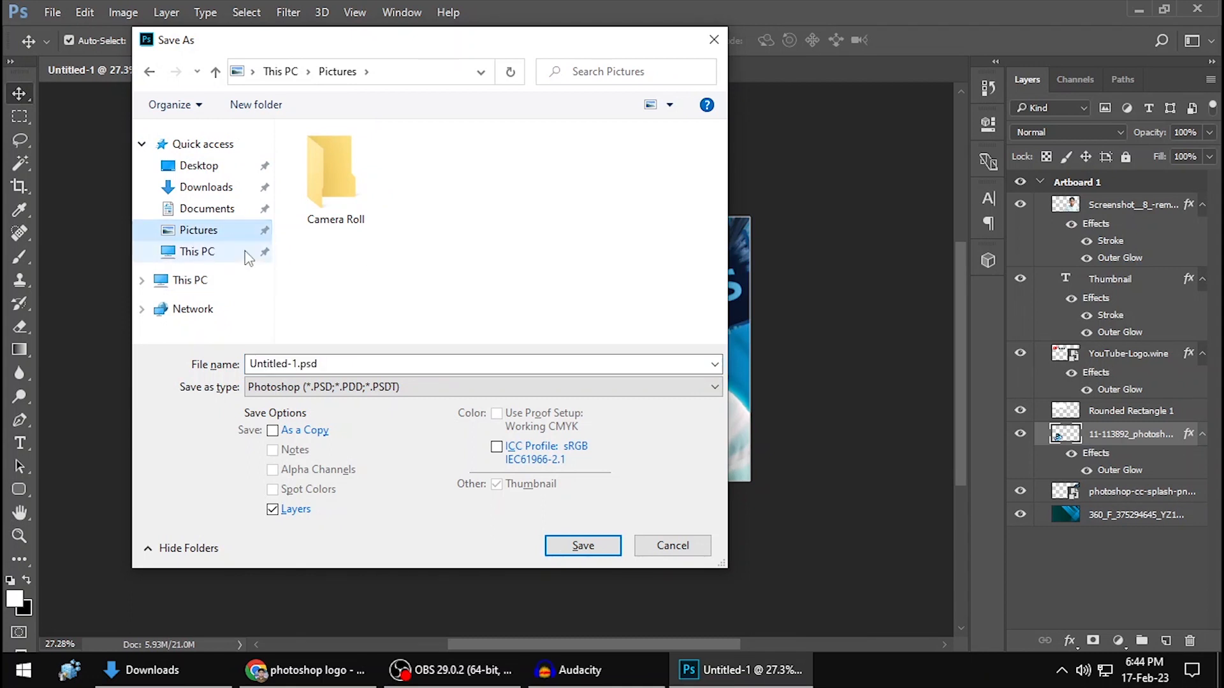
{"action": "left_click", "coordinate": [324, 364]}
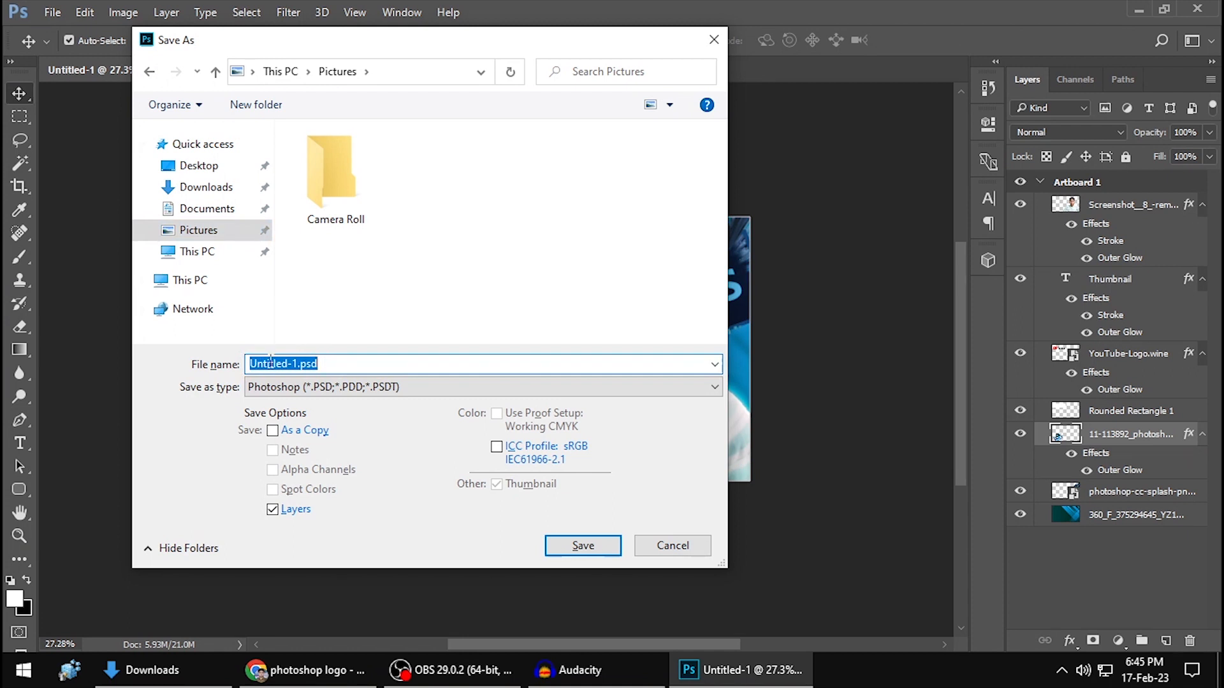
{"action": "type", "text": "Thumnail"}
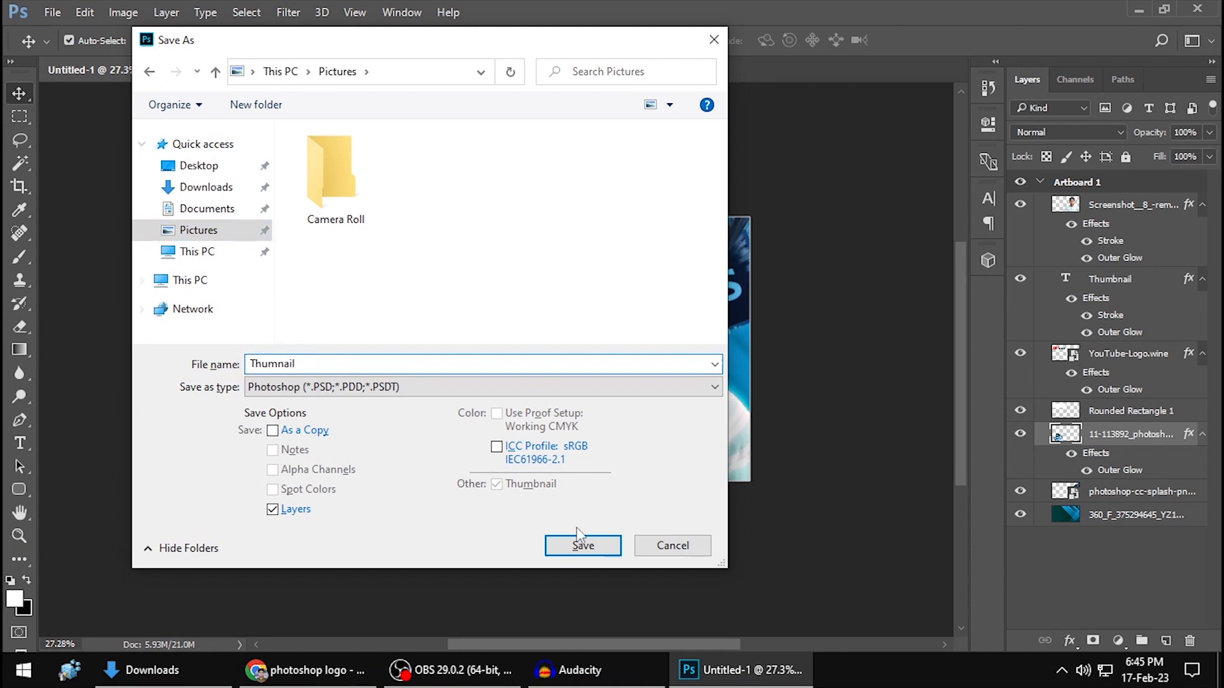
{"action": "left_click", "coordinate": [382, 389]}
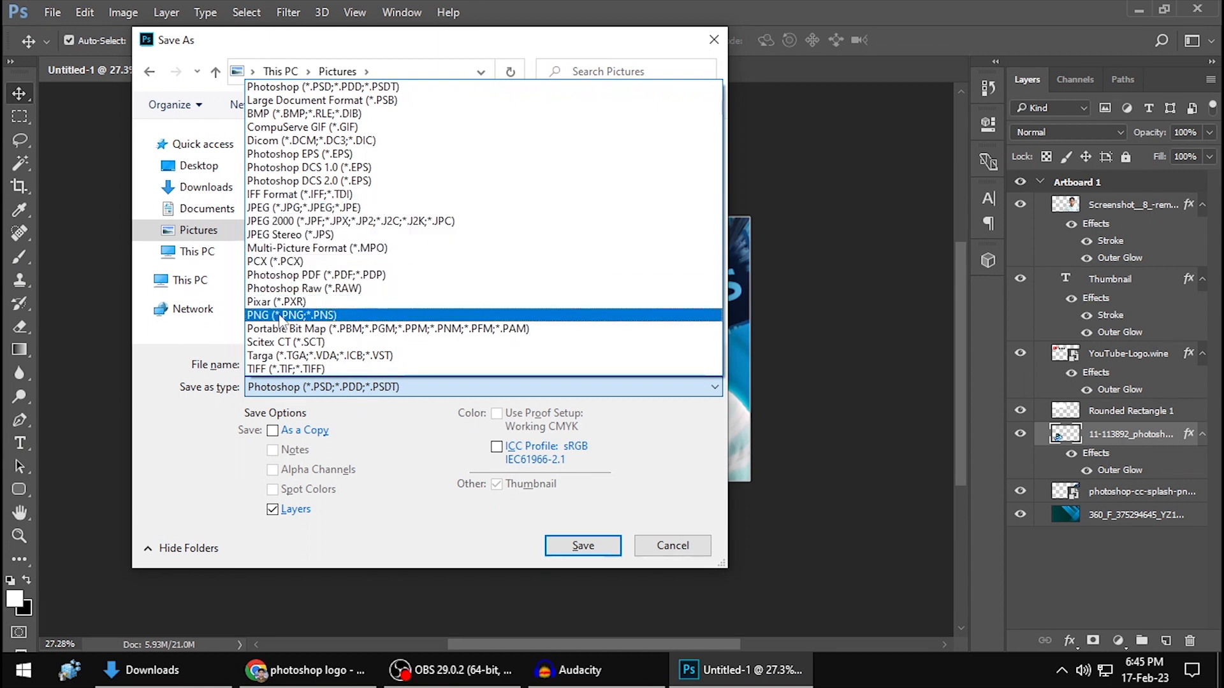
{"action": "left_click", "coordinate": [344, 316]}
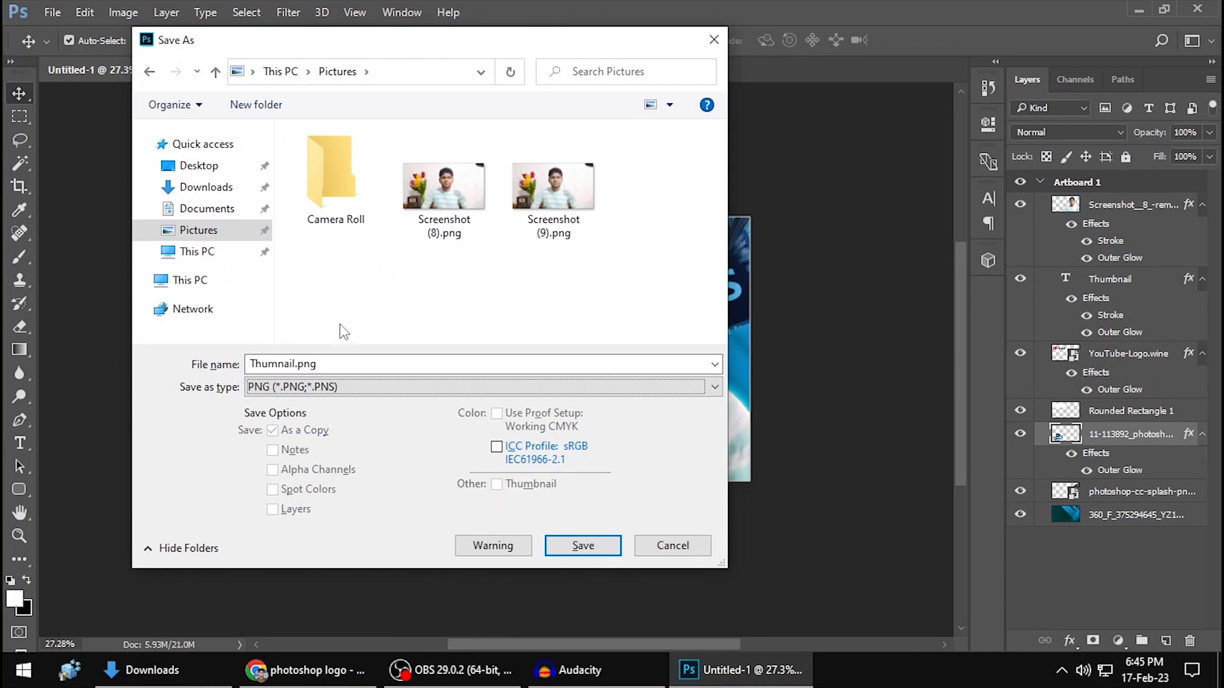
{"action": "left_click", "coordinate": [582, 546]}
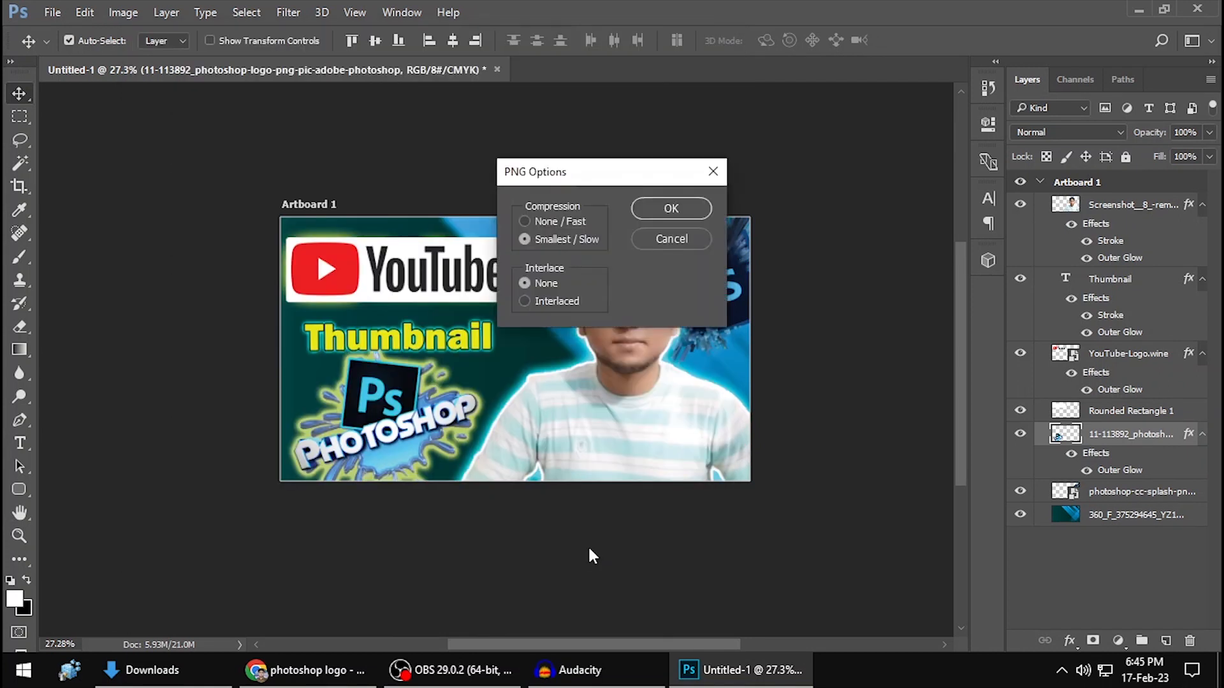
{"action": "left_click", "coordinate": [676, 208]}
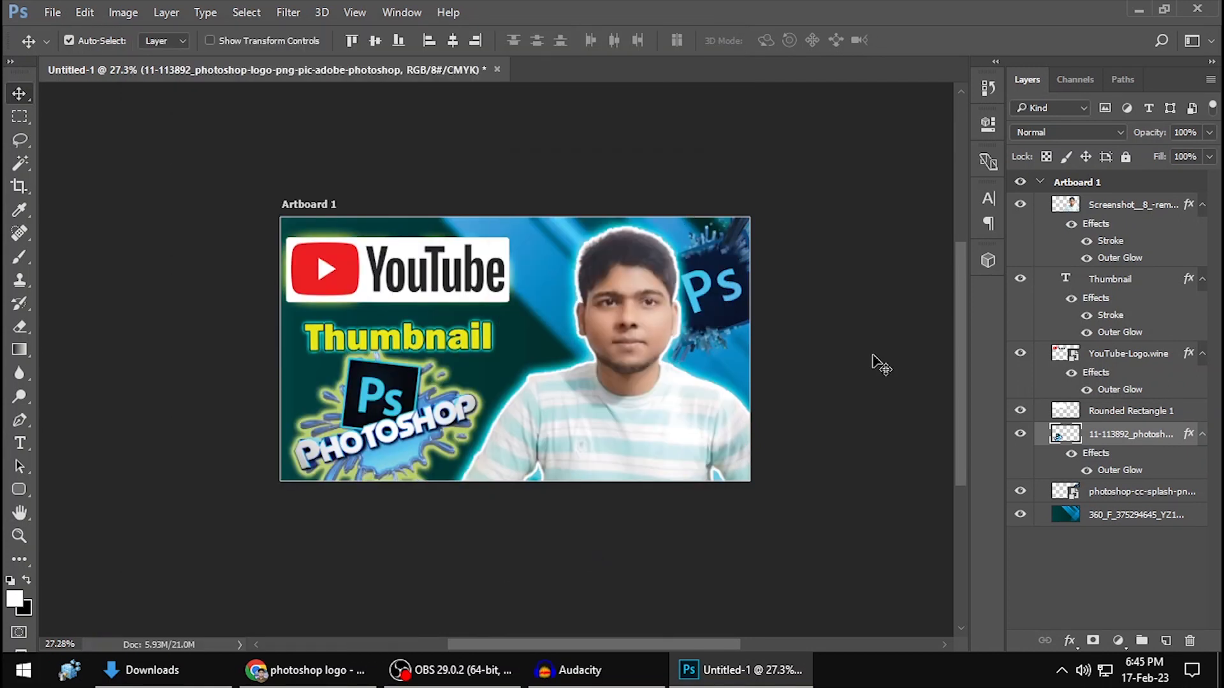
Step: Save the layered document as Untitled-1.psd in the Pictures folder with Maximize Compatibility on
{"action": "key", "text": "ctrl+shift+s"}
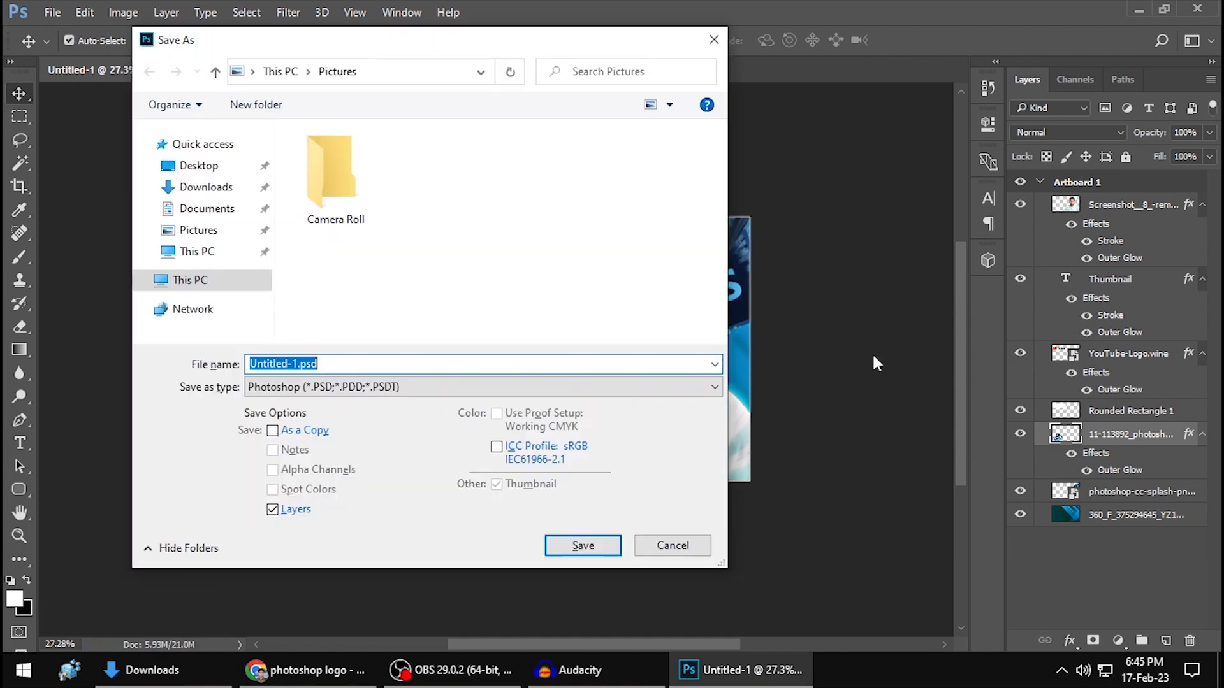
{"action": "left_click", "coordinate": [208, 234]}
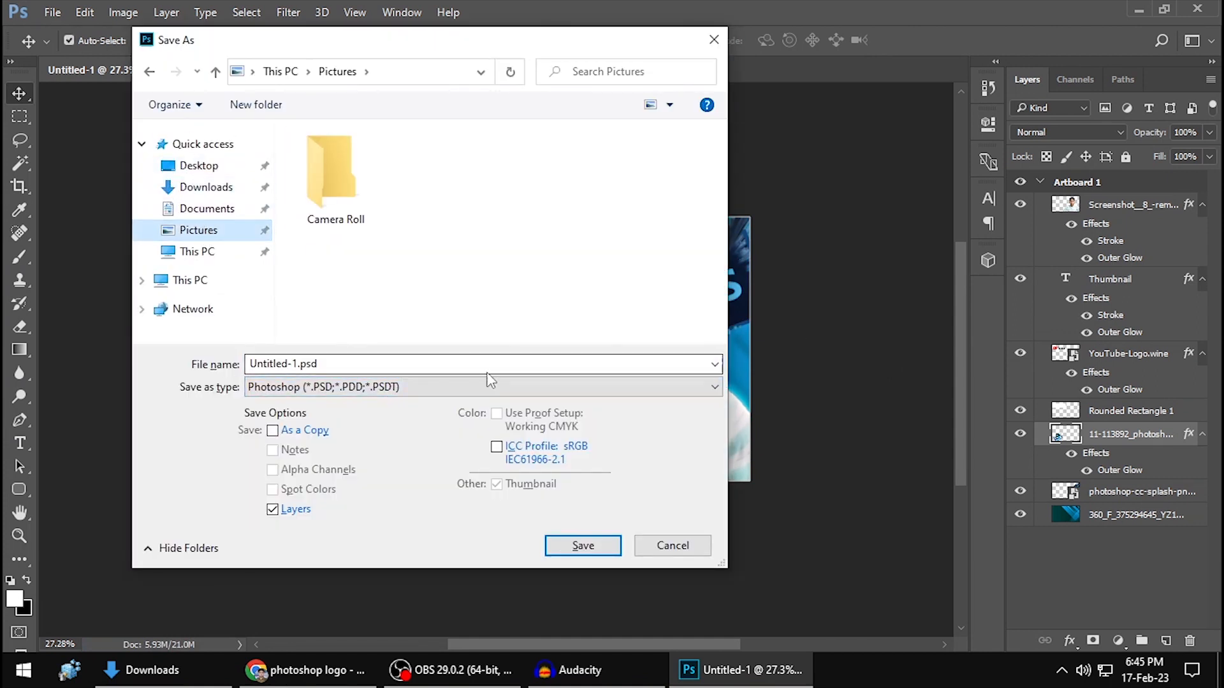
{"action": "left_click", "coordinate": [583, 546]}
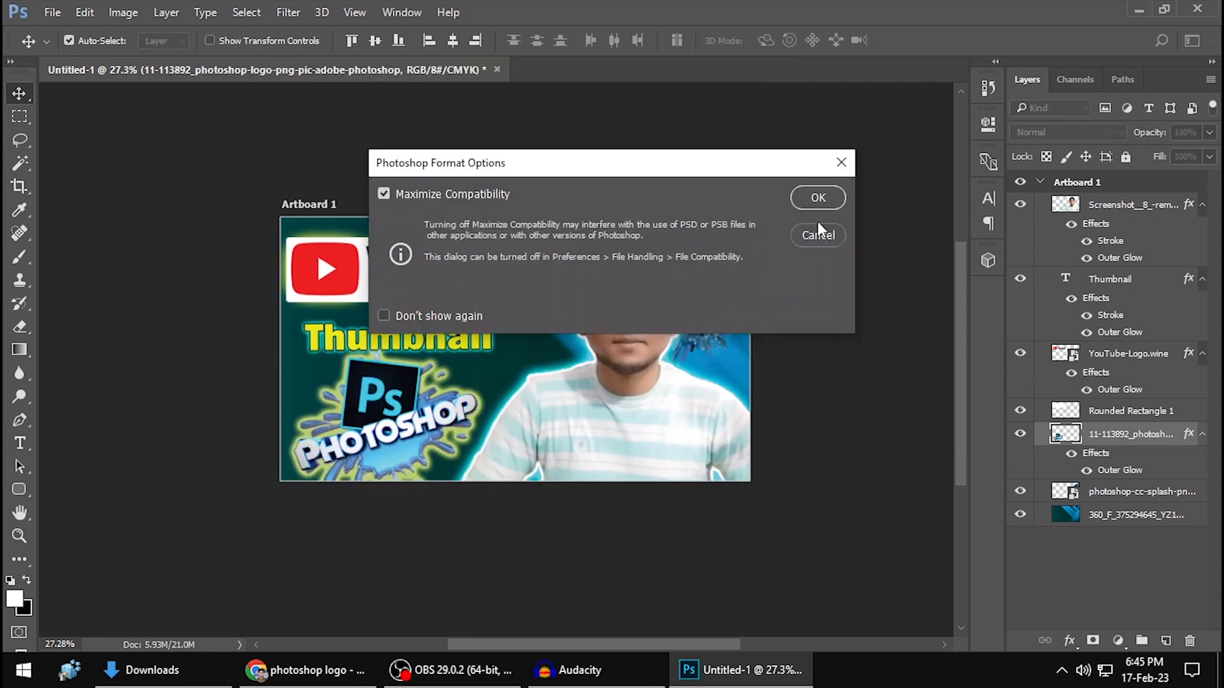
{"action": "left_click", "coordinate": [819, 198]}
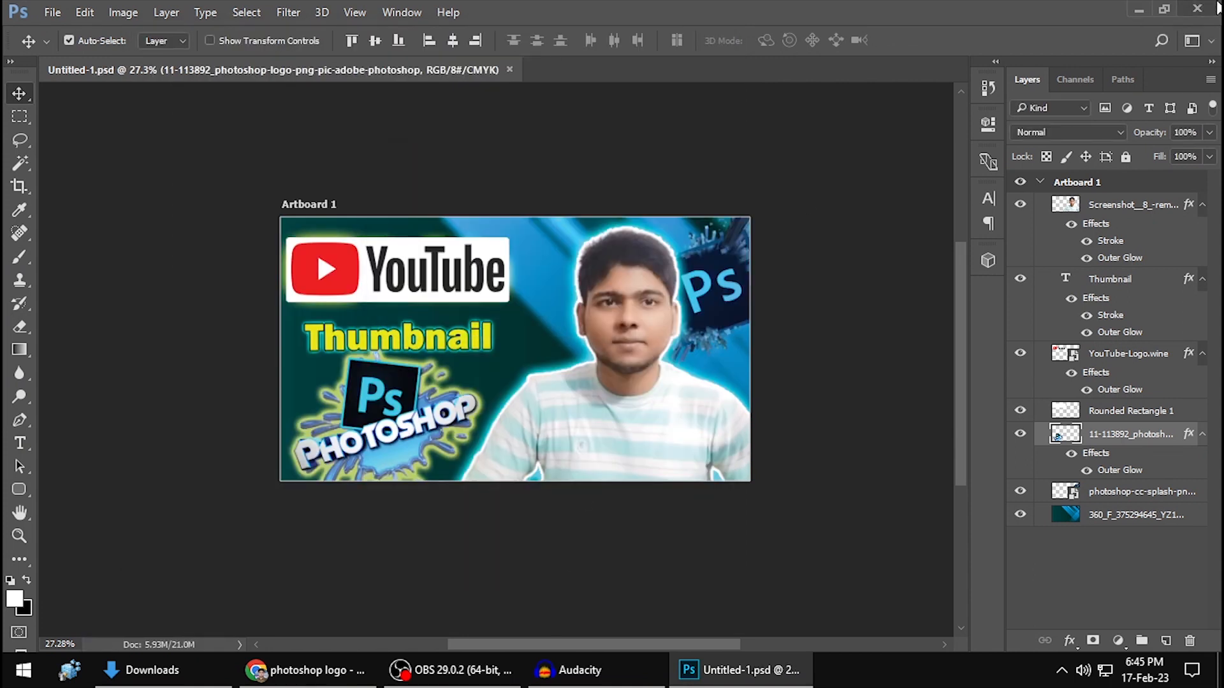
Step: Close Photoshop, review the exported Thumnail.png from the Pictures folder in the photo viewer, and return to File Explorer
{"action": "left_click", "coordinate": [1218, 8]}
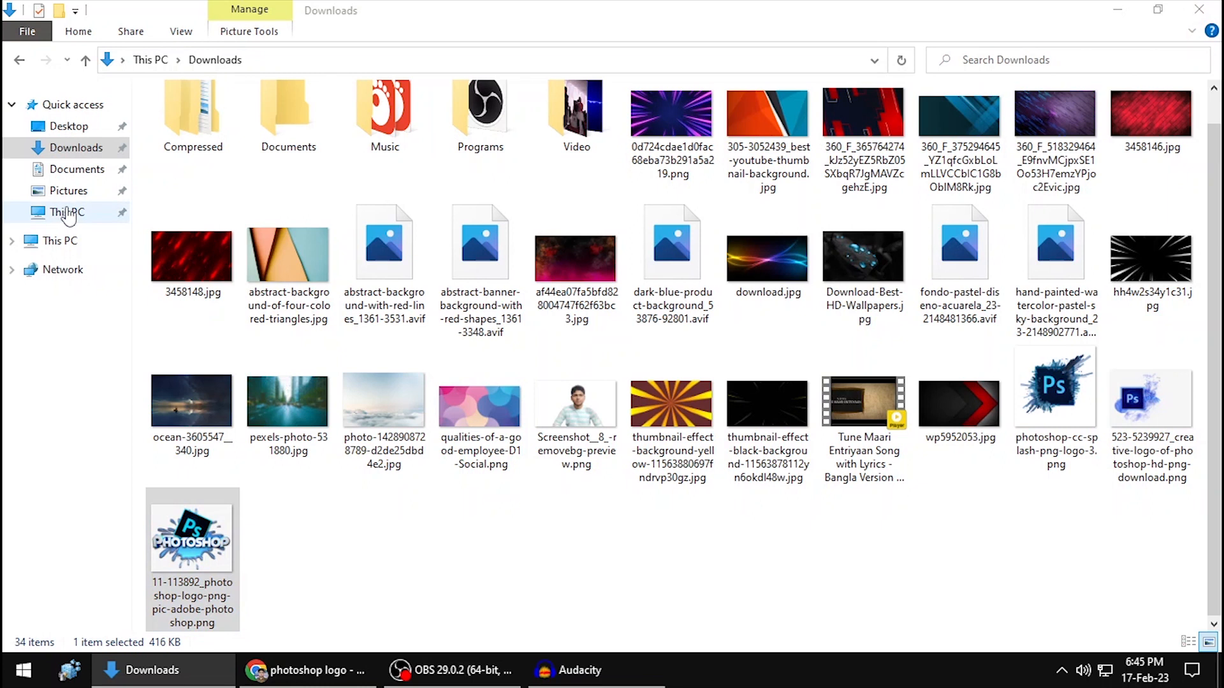
{"action": "left_click", "coordinate": [79, 192]}
{"action": "left_click", "coordinate": [490, 181]}
{"action": "double_click", "coordinate": [490, 181]}
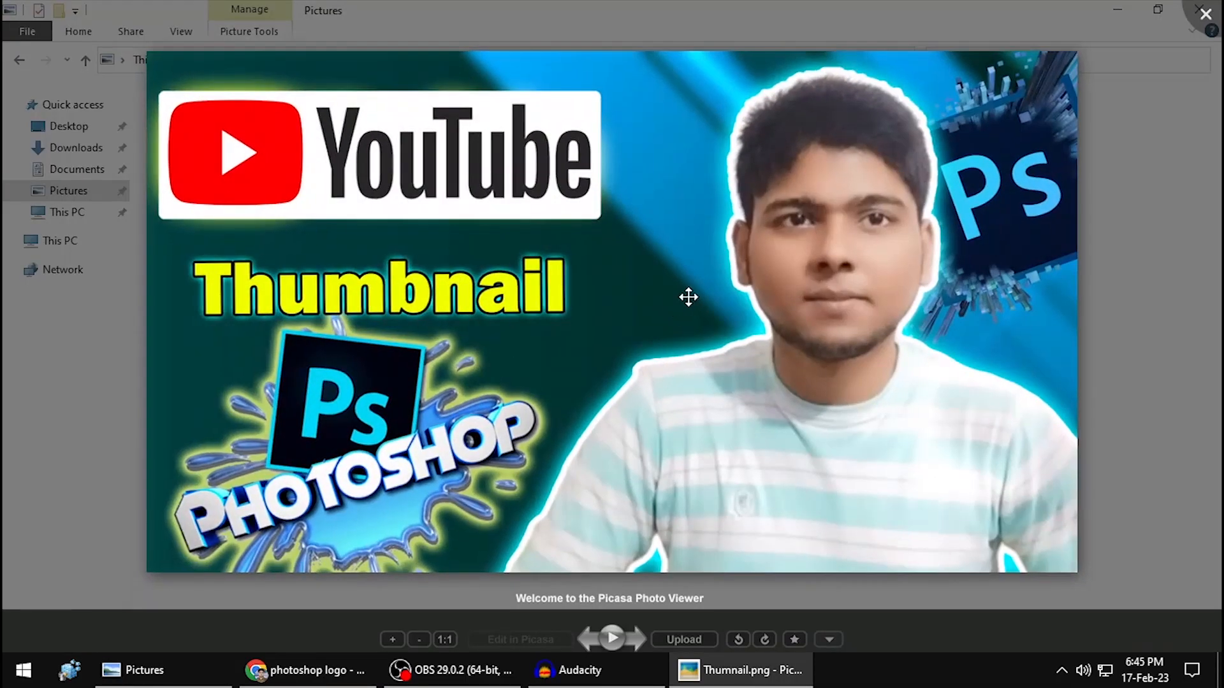
{"action": "scroll", "coordinate": [702, 294], "scroll_direction": "down", "scroll_amount": 3}
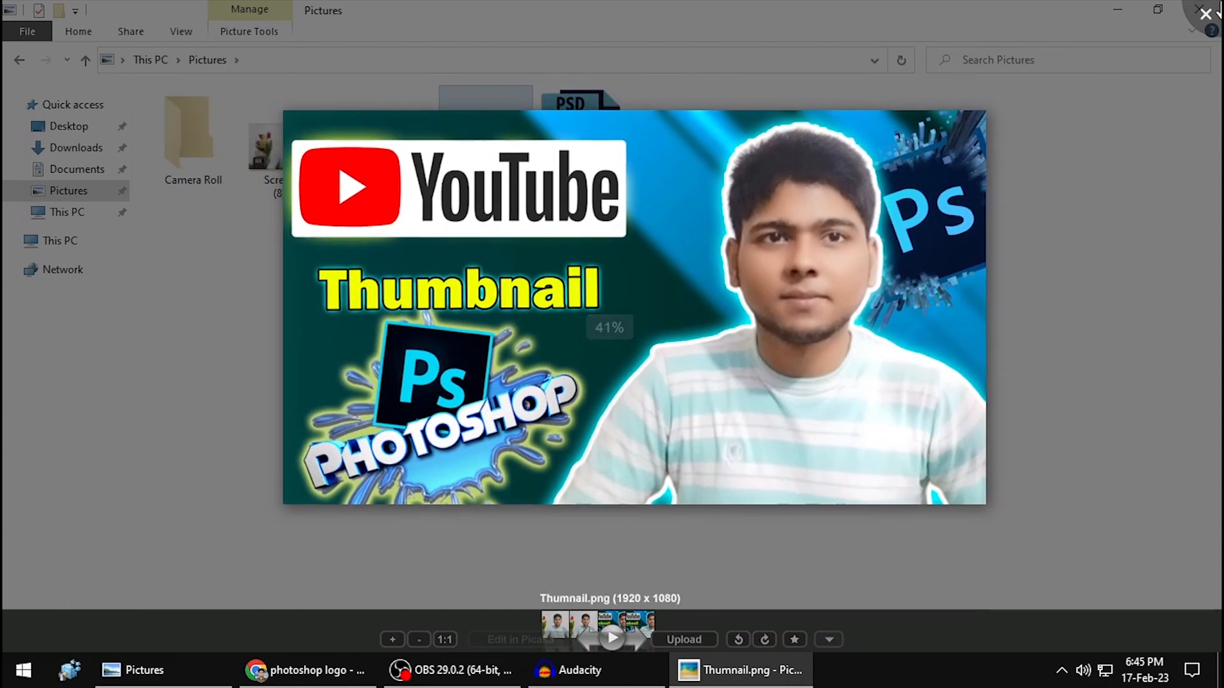
{"action": "left_click", "coordinate": [1205, 14]}
{"action": "left_click", "coordinate": [683, 235]}
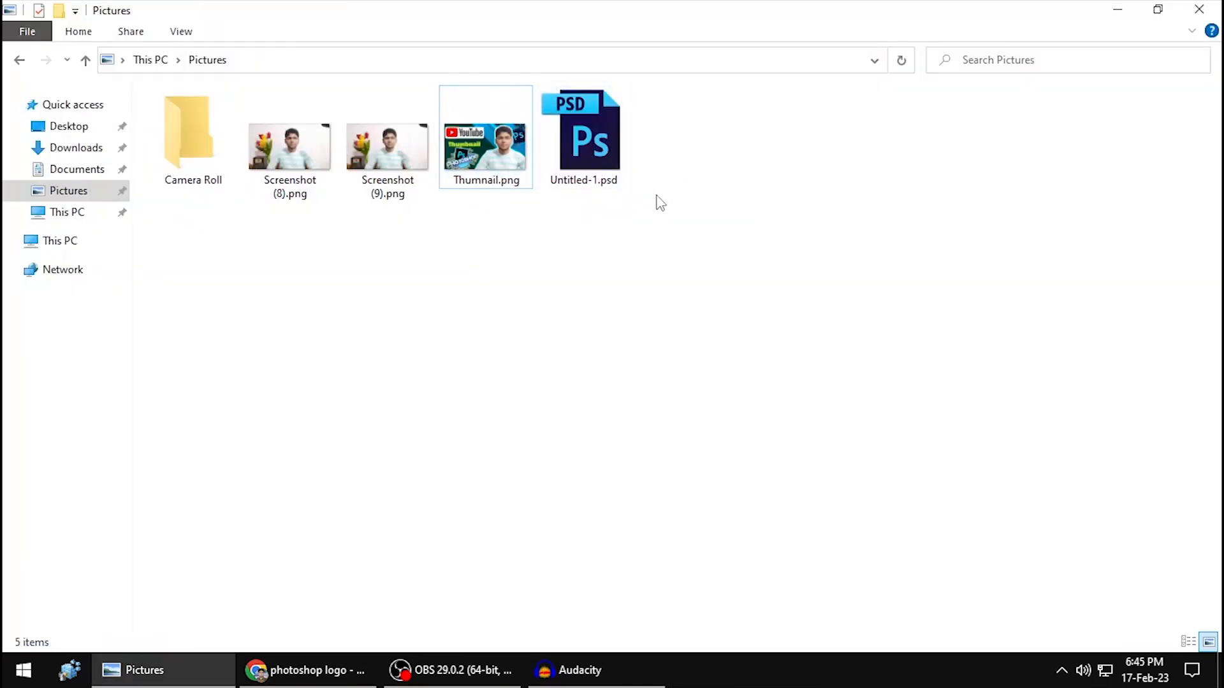
Step: Reopen Untitled-1.psd in Photoshop, decline creating a new library, and nudge the "PHOTOSHOP" lettering logo slightly left
{"action": "left_click", "coordinate": [599, 141]}
{"action": "double_click", "coordinate": [599, 141]}
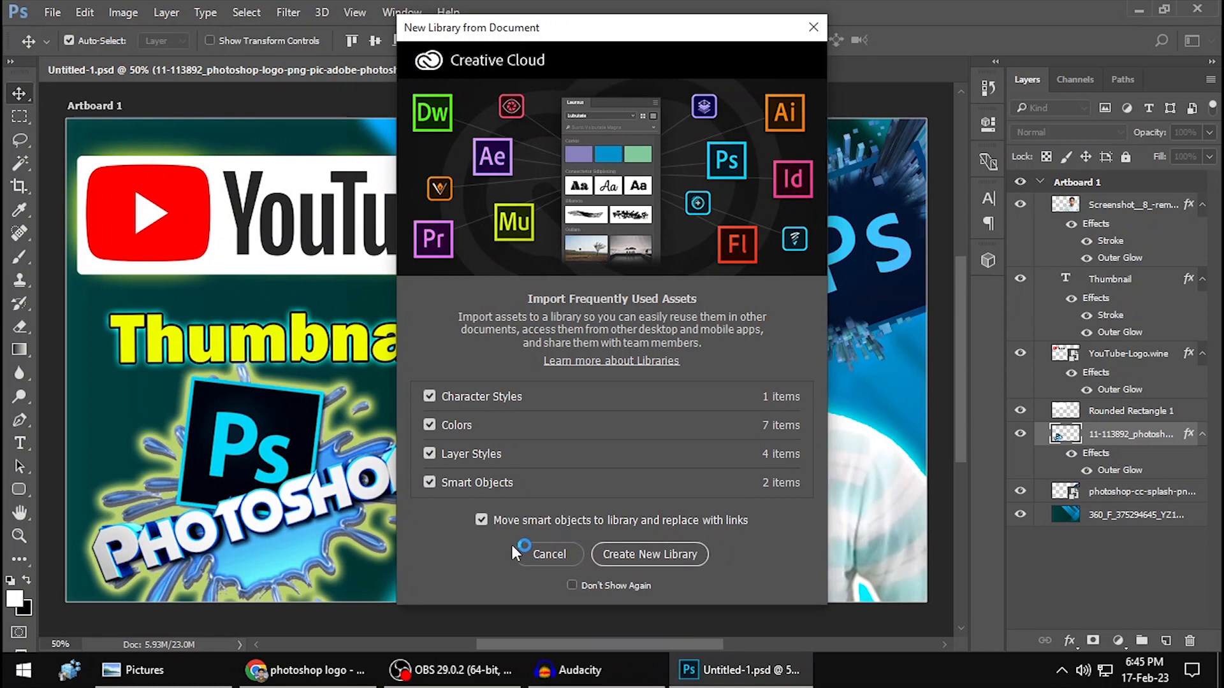
{"action": "left_click", "coordinate": [545, 555]}
{"action": "mouse_move", "coordinate": [278, 513]}
{"action": "left_mouse_down"}
{"action": "mouse_move", "coordinate": [314, 503]}
{"action": "mouse_move", "coordinate": [256, 509]}
{"action": "left_mouse_up"}
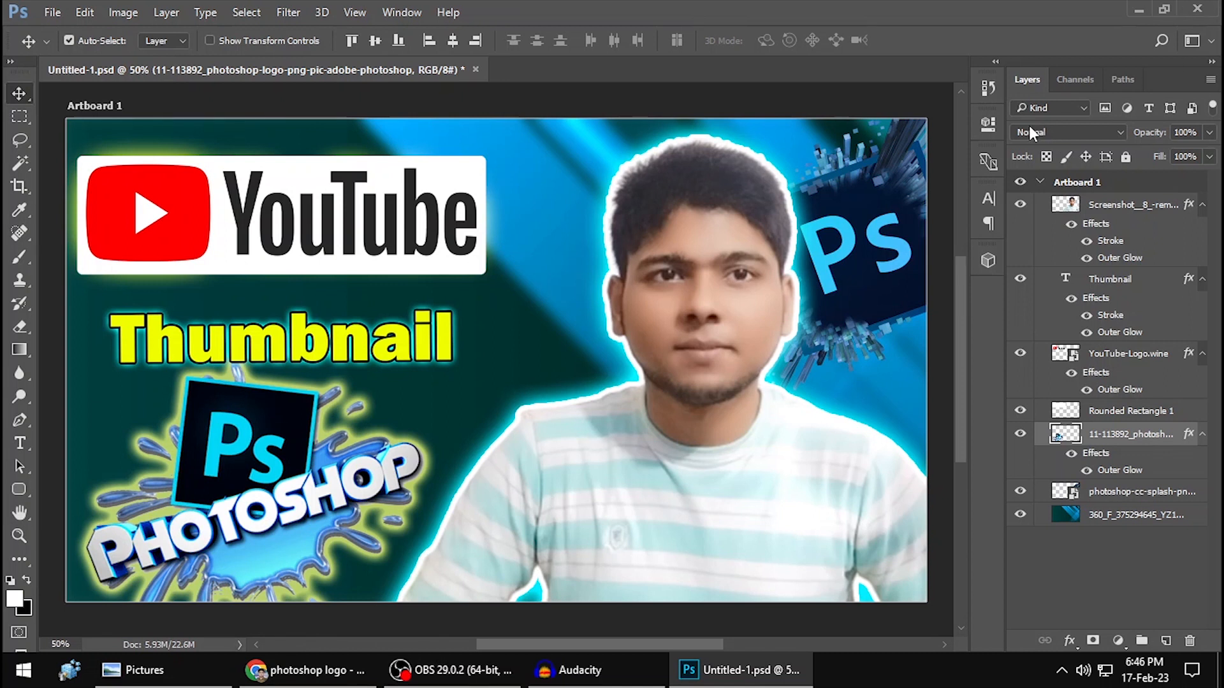
Step: View the whole artboard and quit Photoshop
{"action": "scroll", "coordinate": [724, 253], "scroll_direction": "down", "scroll_amount": 5}
{"action": "scroll", "coordinate": [728, 249], "scroll_direction": "up", "scroll_amount": 2}
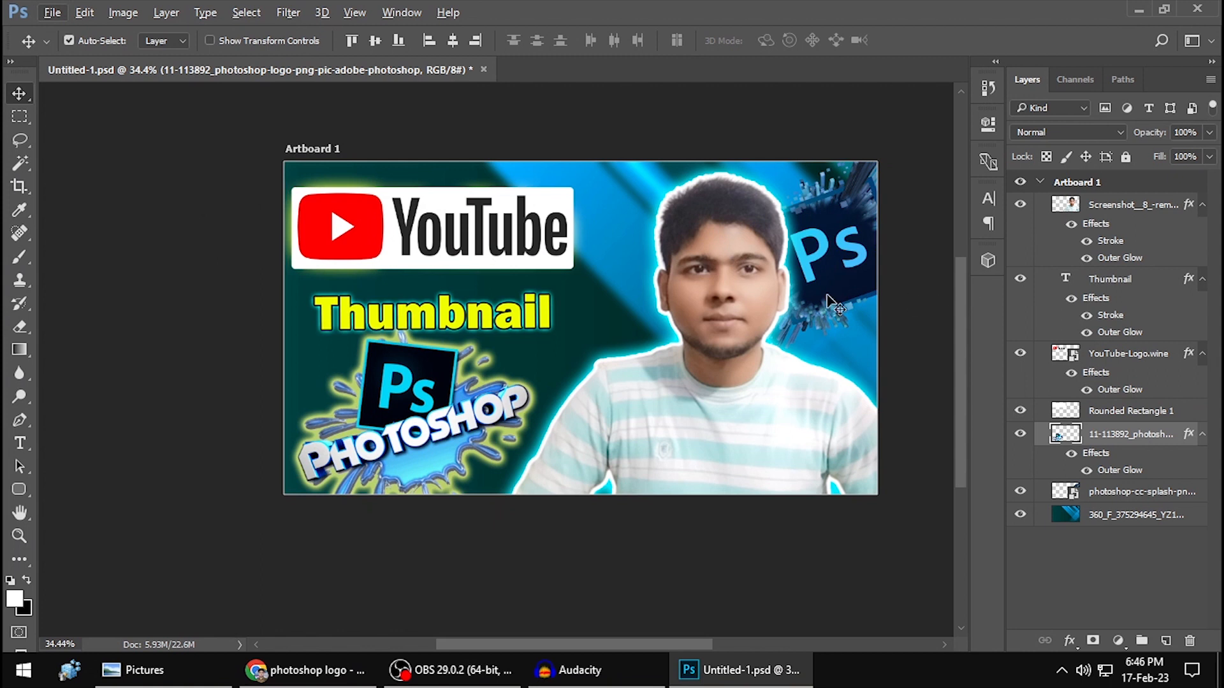
{"action": "left_click", "coordinate": [1197, 9]}
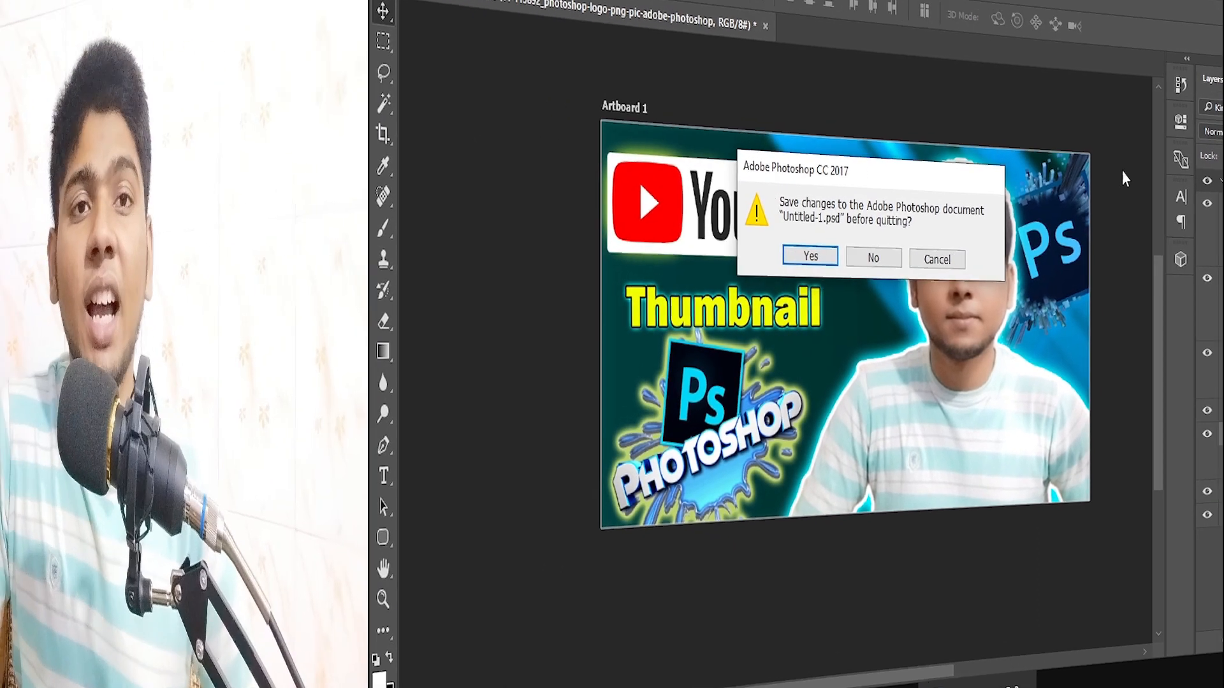